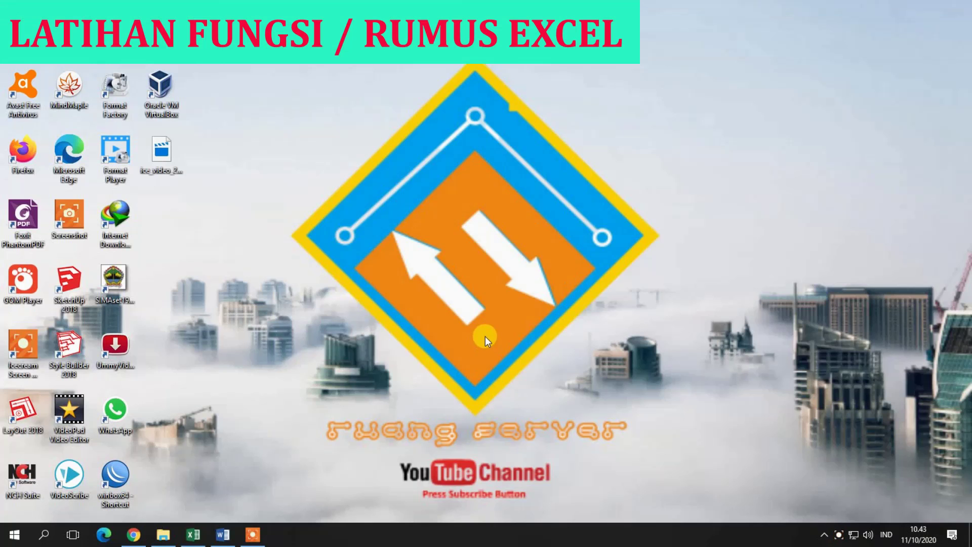
Step: Restore the BUKU SIMKOMDIG 1 Word window from the taskbar
left_click(222, 535)
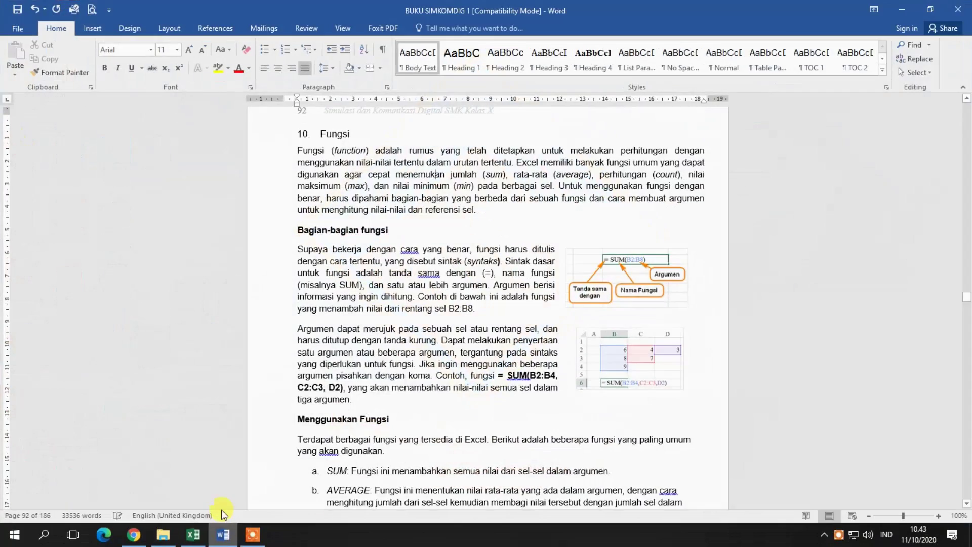
Step: Colour the Fungsi definition phrase from 'rumus' through 'urutan tertentu' red
scroll(559, 309, "up", 1, "ctrl")
scroll(559, 309, "up", 2, "ctrl")
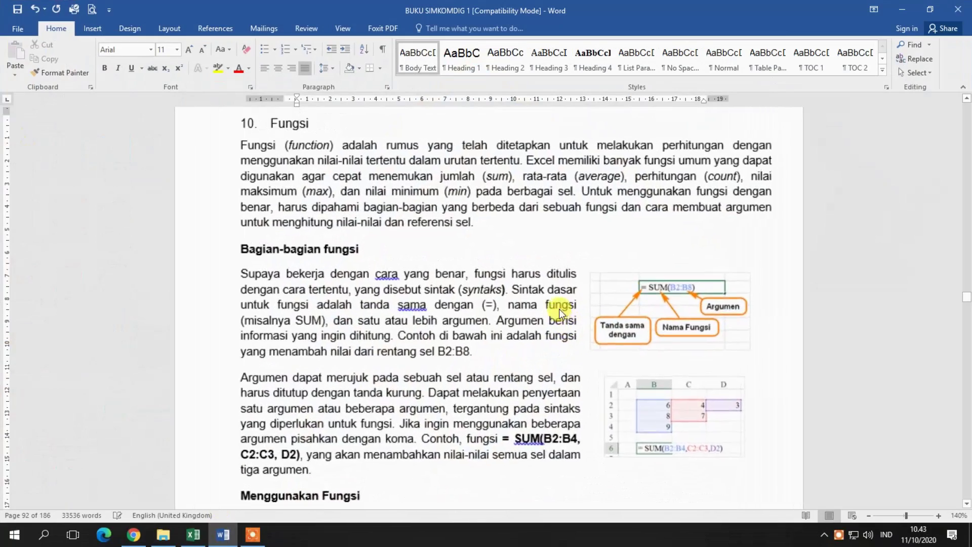
scroll(560, 309, "up", 1, "ctrl")
scroll(561, 311, "up", 1, "ctrl")
scroll(553, 292, "up", 1, "ctrl")
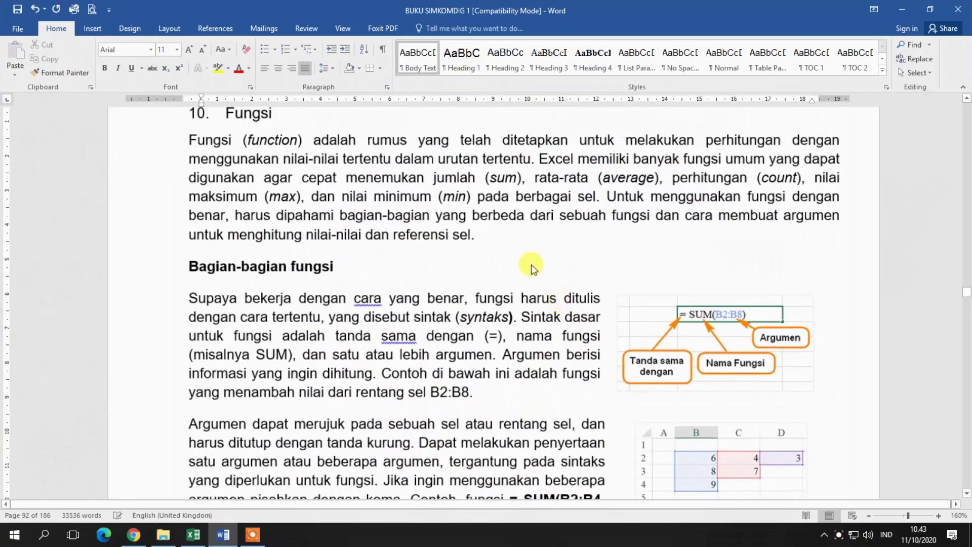
scroll(456, 243, "up", 2)
scroll(353, 227, "down", 1)
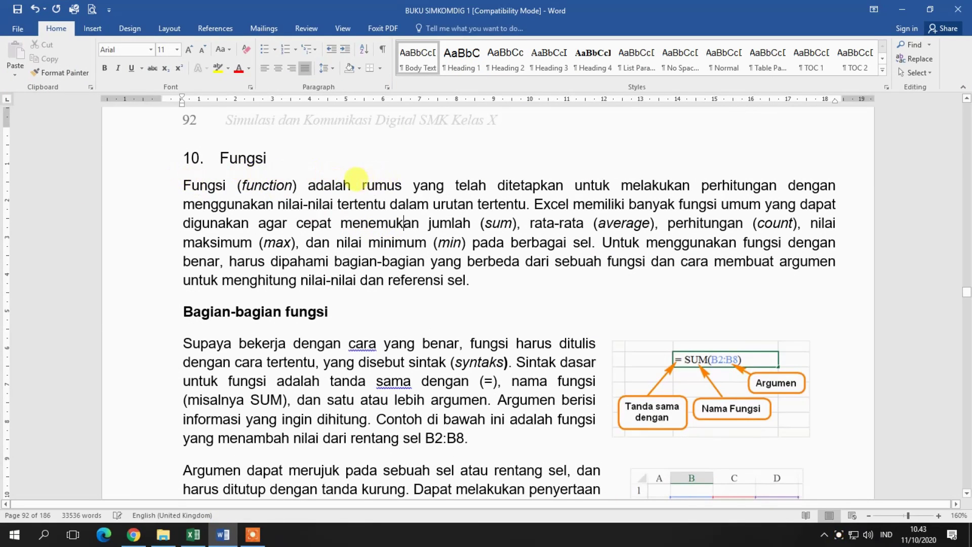
left_click_drag(361, 185, 526, 204)
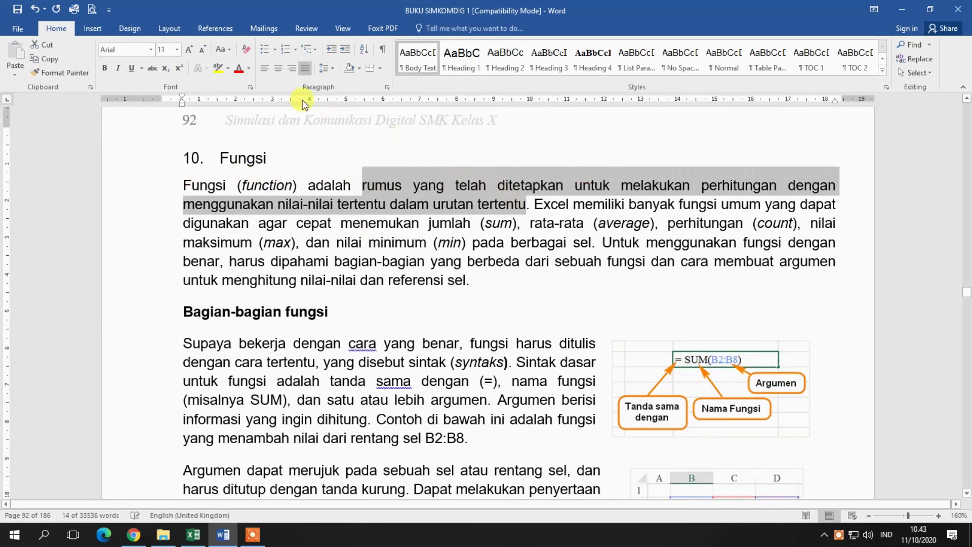
left_click(238, 70)
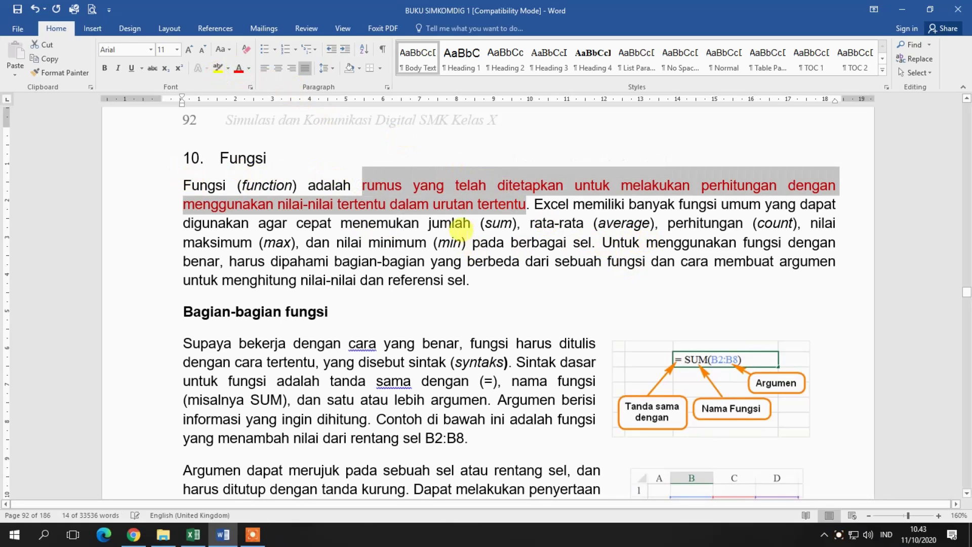
left_click(504, 242)
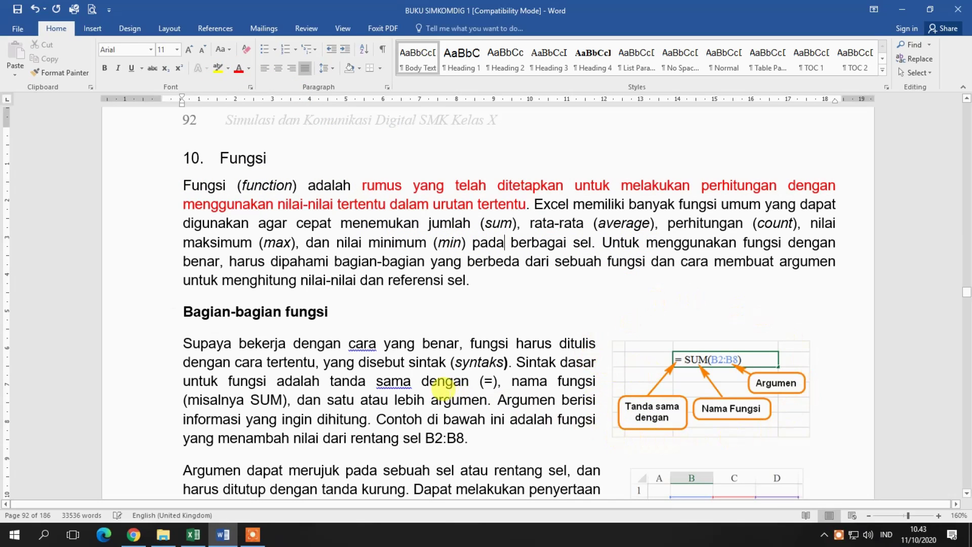
scroll(443, 387, "down", 3)
scroll(443, 388, "down", 2)
scroll(445, 385, "down", 4)
scroll(448, 380, "down", 2)
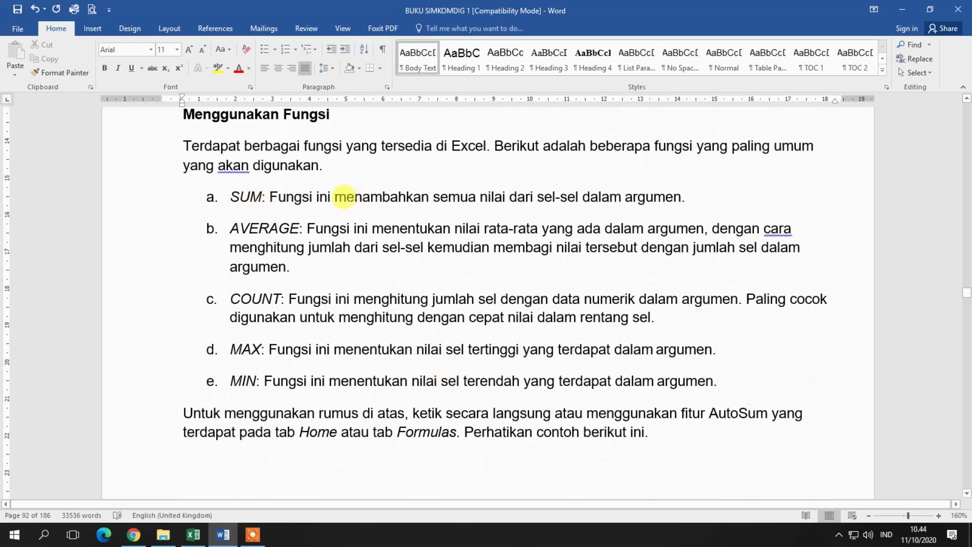
Step: Colour the key description phrases of items a–e (SUM through MIN) red
mouse_move(333, 194)
left_mouse_down()
mouse_move(438, 191)
mouse_move(429, 191)
left_mouse_up()
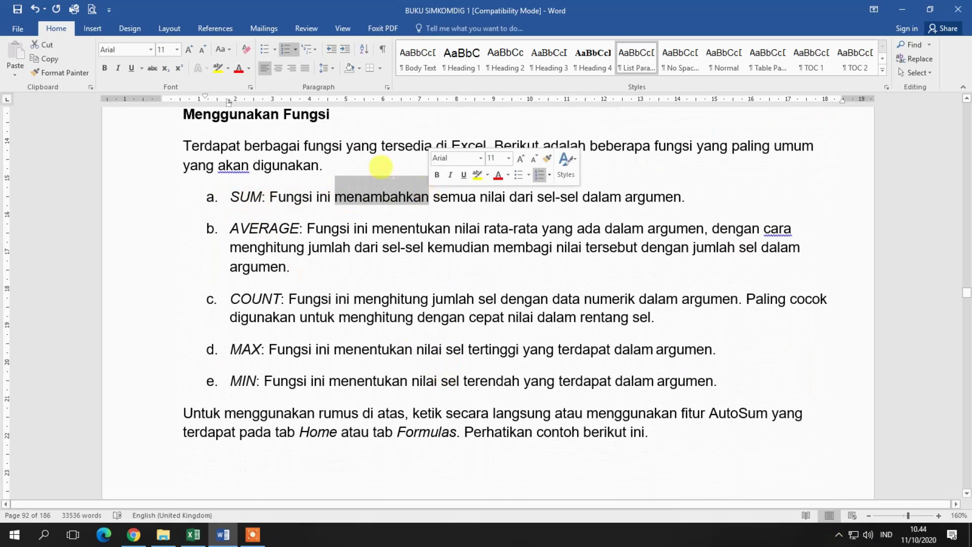
left_click(239, 68)
left_click_drag(372, 228, 542, 229)
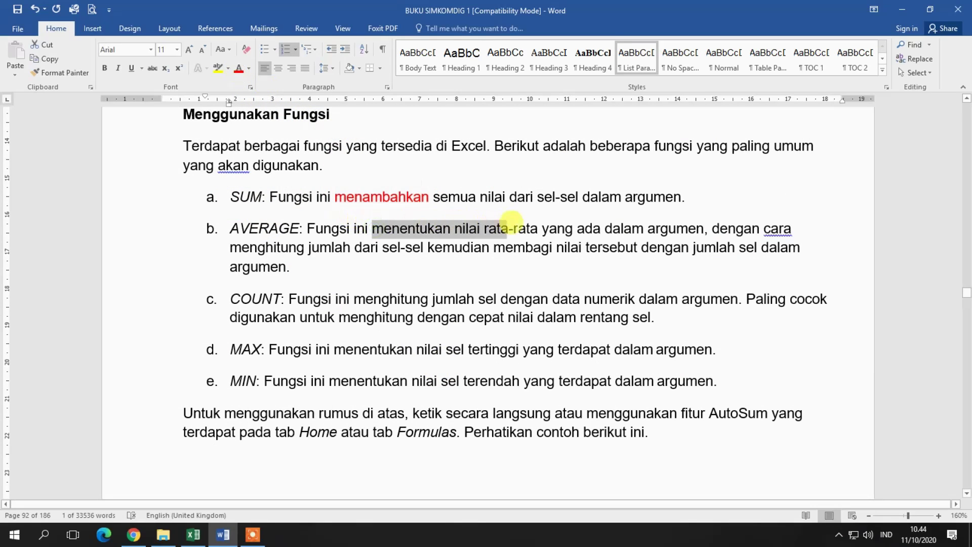
left_click(239, 70)
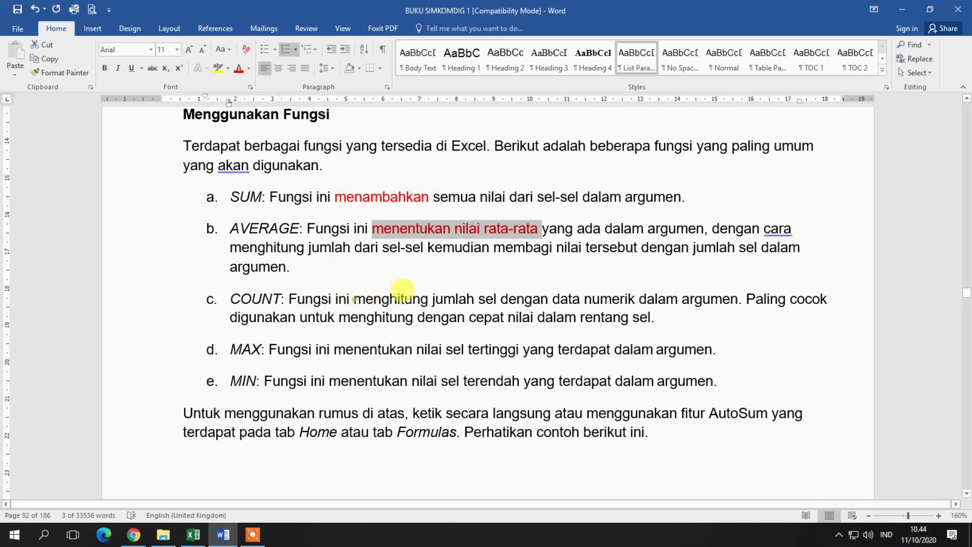
left_click_drag(402, 290, 485, 287)
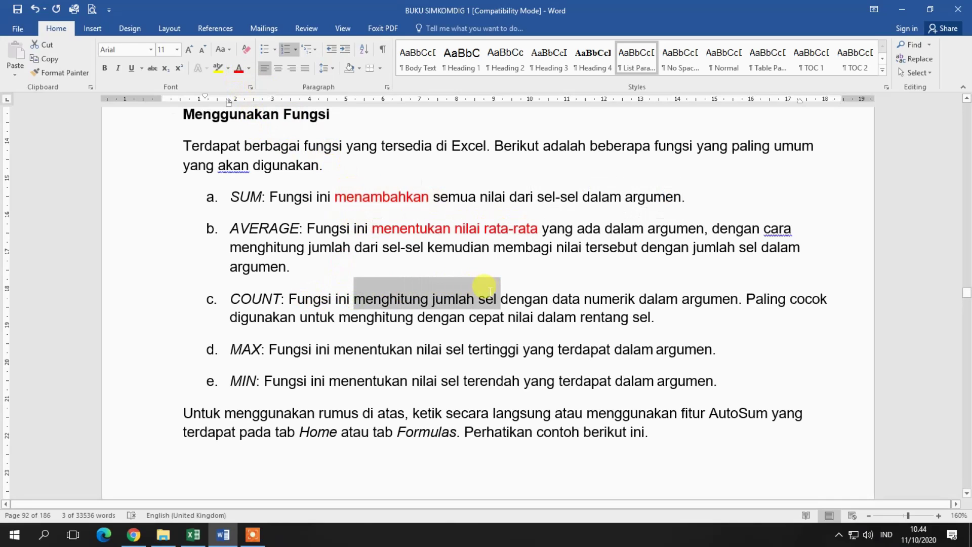
left_click(239, 69)
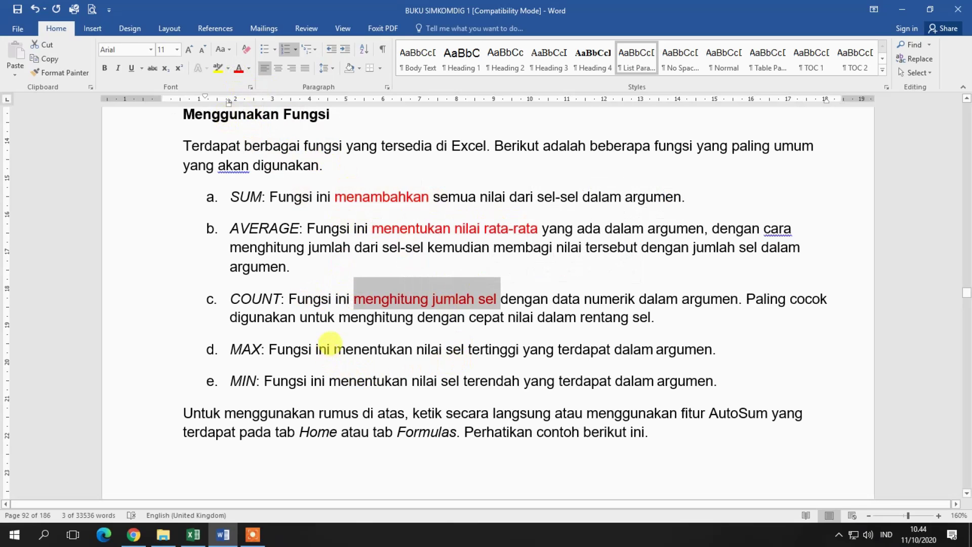
left_click_drag(332, 350, 521, 350)
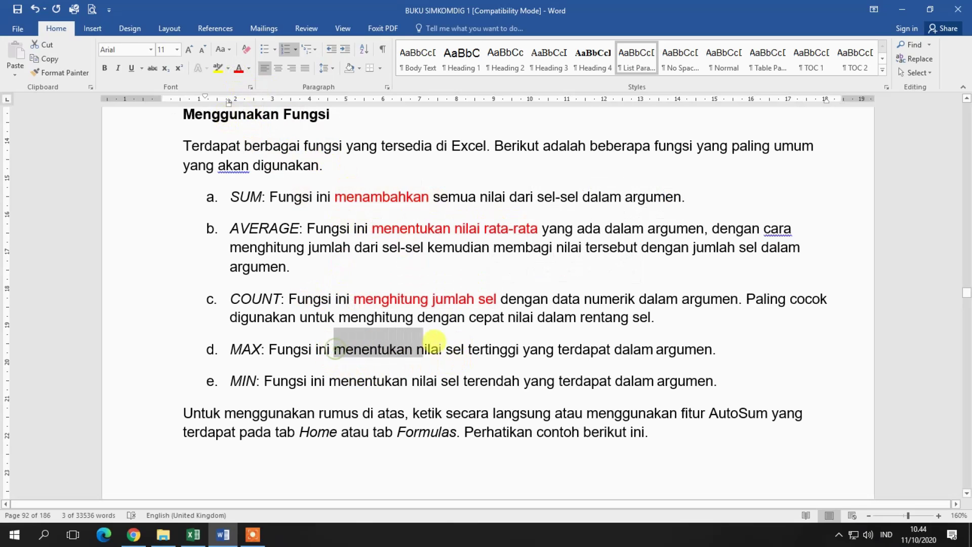
left_click(239, 70)
left_click_drag(330, 381, 521, 381)
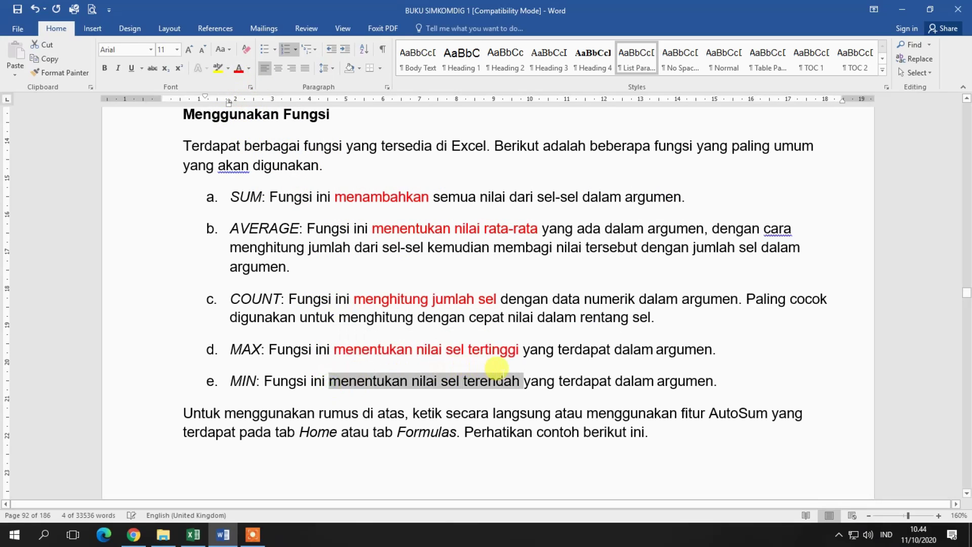
left_click(239, 69)
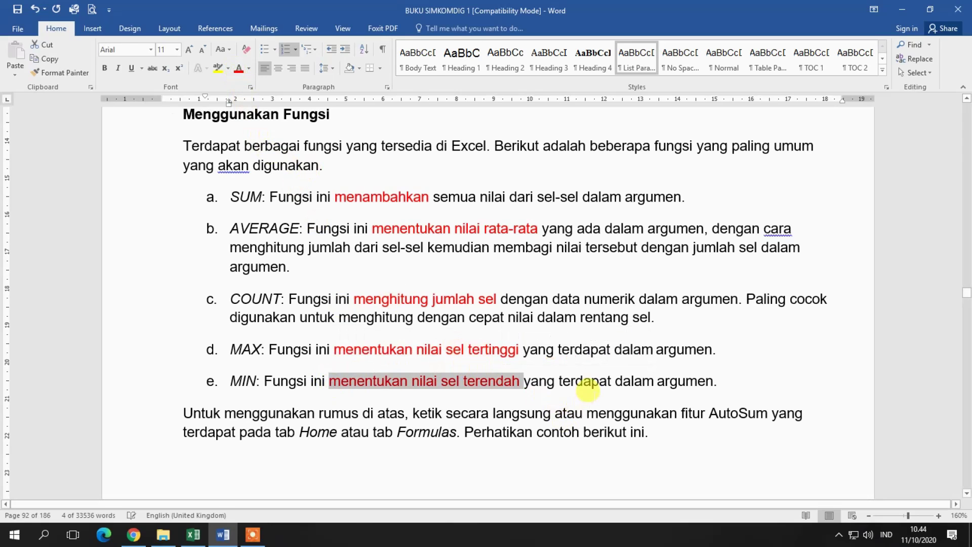
left_click(588, 389)
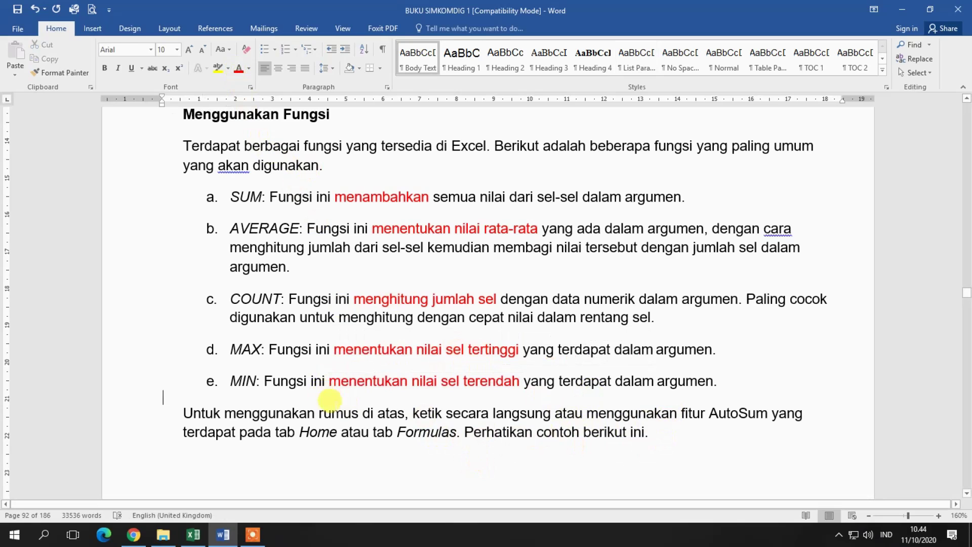
Step: Make the AutoSum sentence red, bold and 14 pt, then switch to LATIHAN EXCEL
left_click_drag(413, 413, 462, 433)
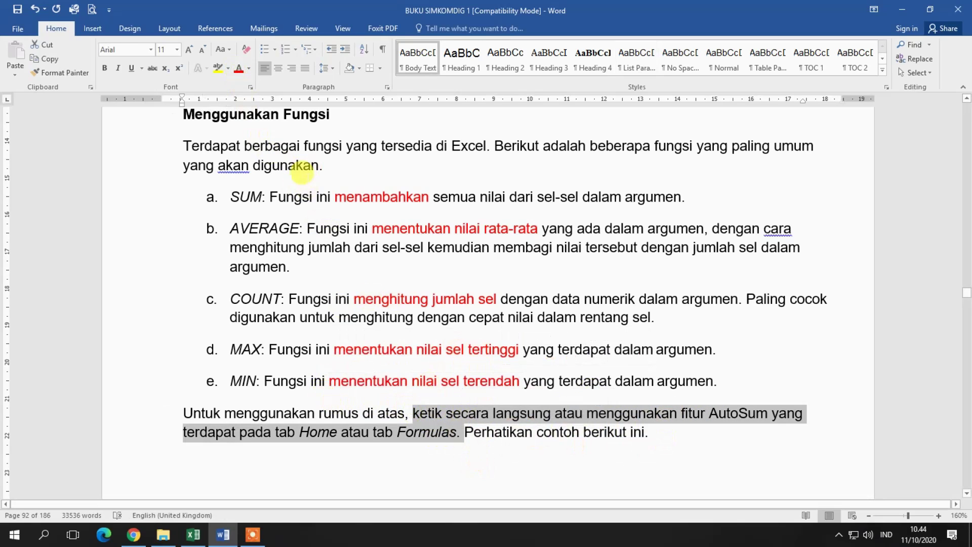
left_click(238, 68)
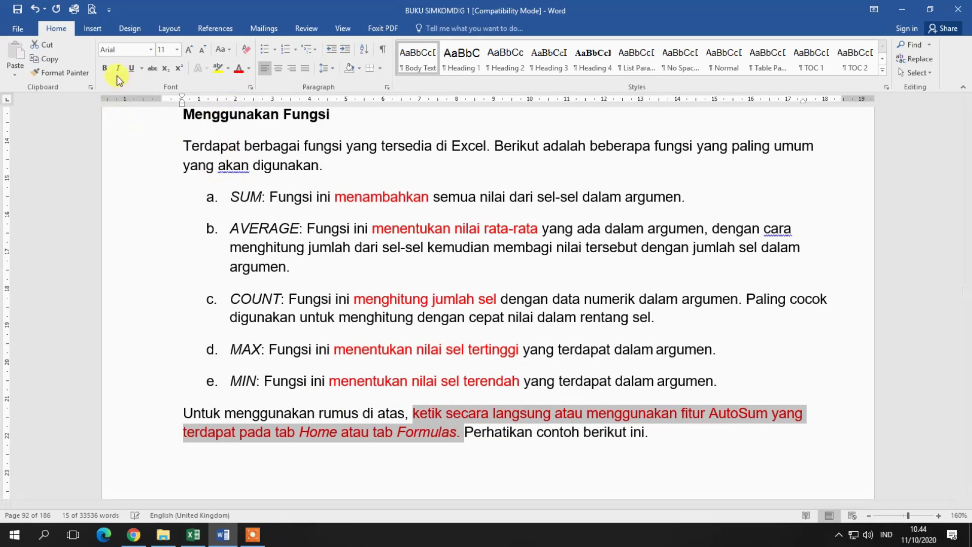
left_click(106, 68)
left_click(105, 68)
left_click(105, 68)
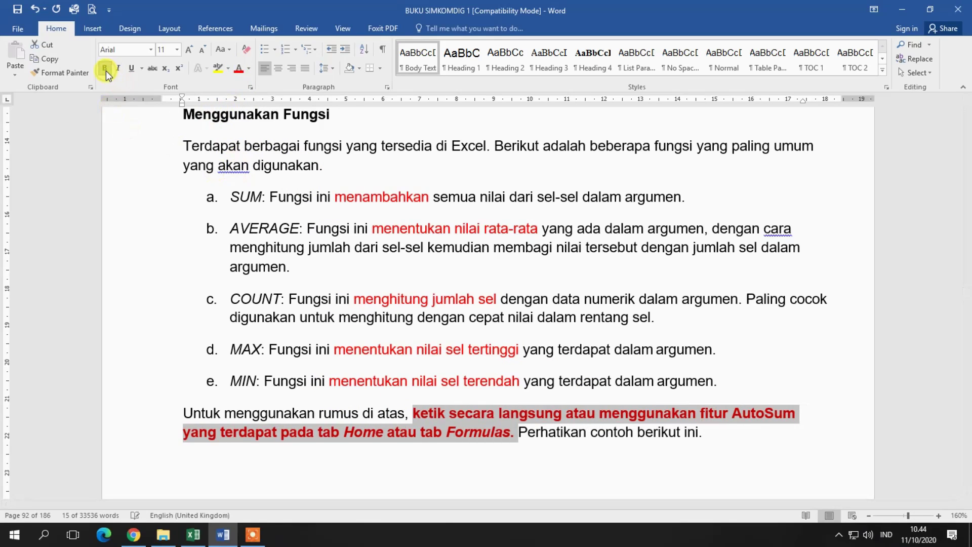
left_click(189, 50)
left_click(188, 50)
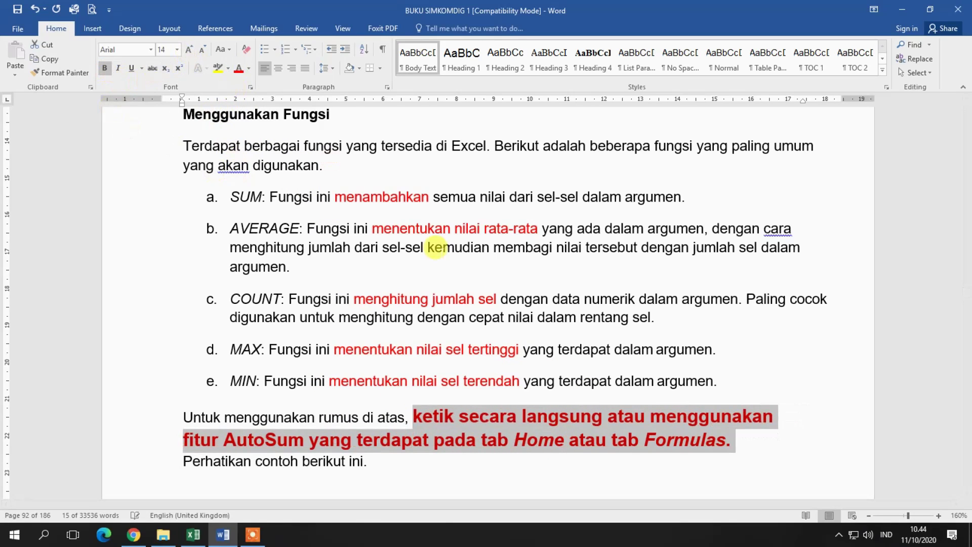
left_click(595, 466)
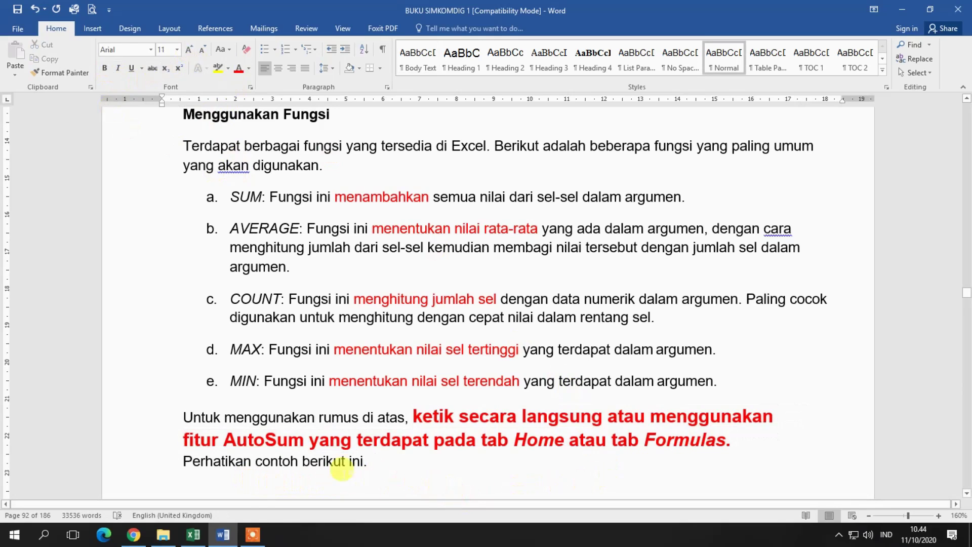
left_click(198, 538)
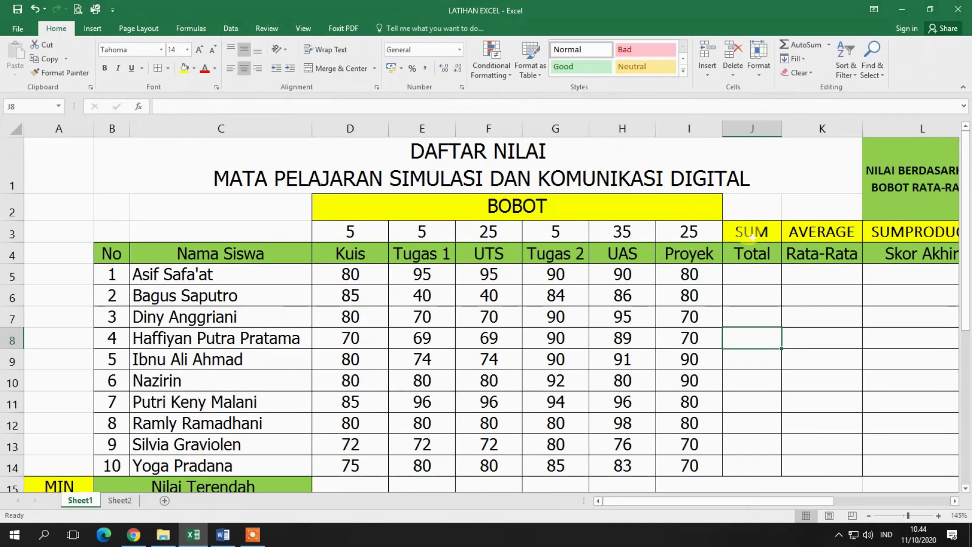
Step: Enter =SUM(D5:I5) in J5, giving the first student a Total of 530
left_click(754, 274)
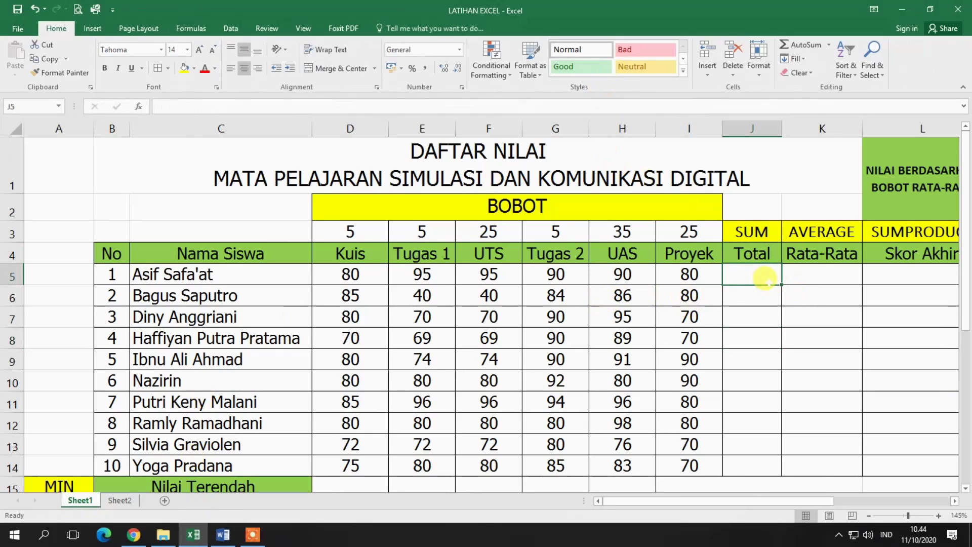
type("=")
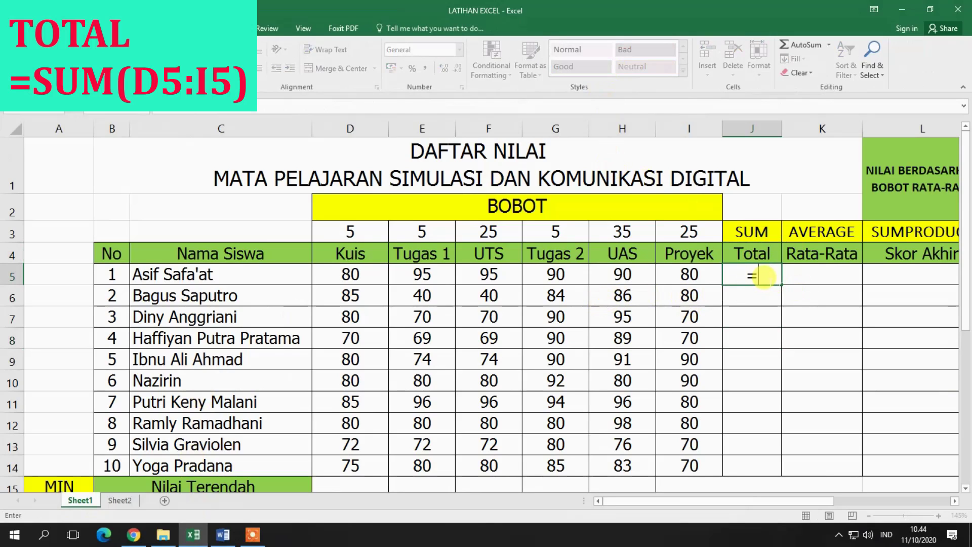
type("SUM")
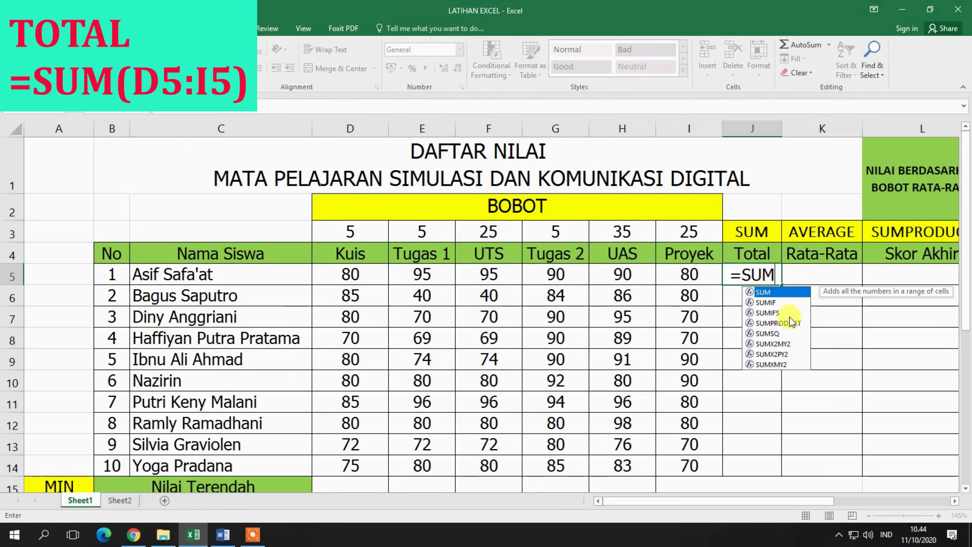
key("BackSpace")
key("BackSpace")
key("BackSpace")
key("BackSpace")
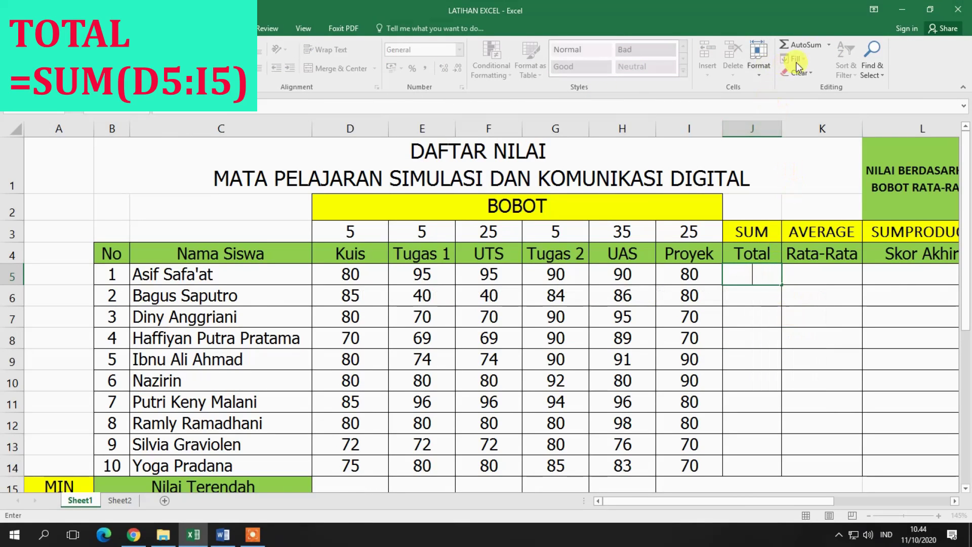
left_click(829, 44)
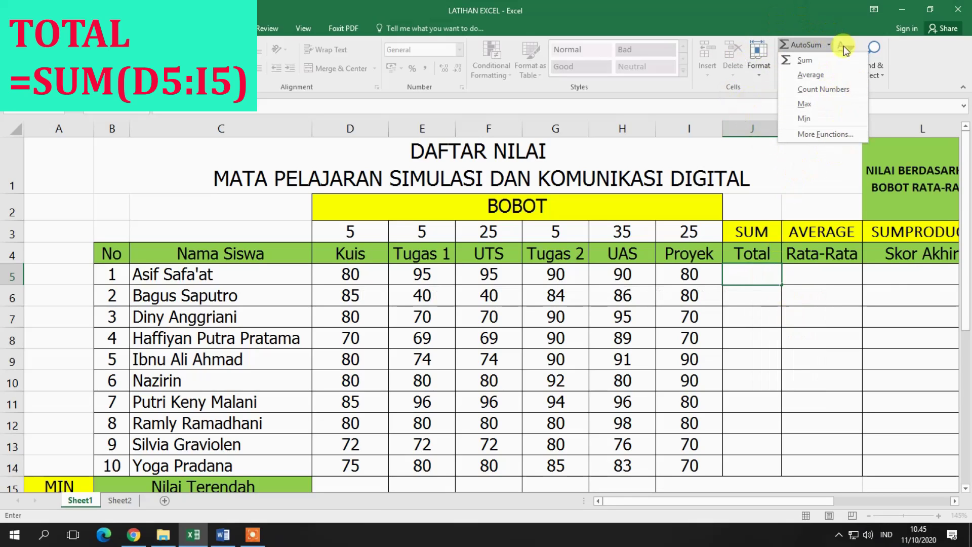
left_click(749, 266)
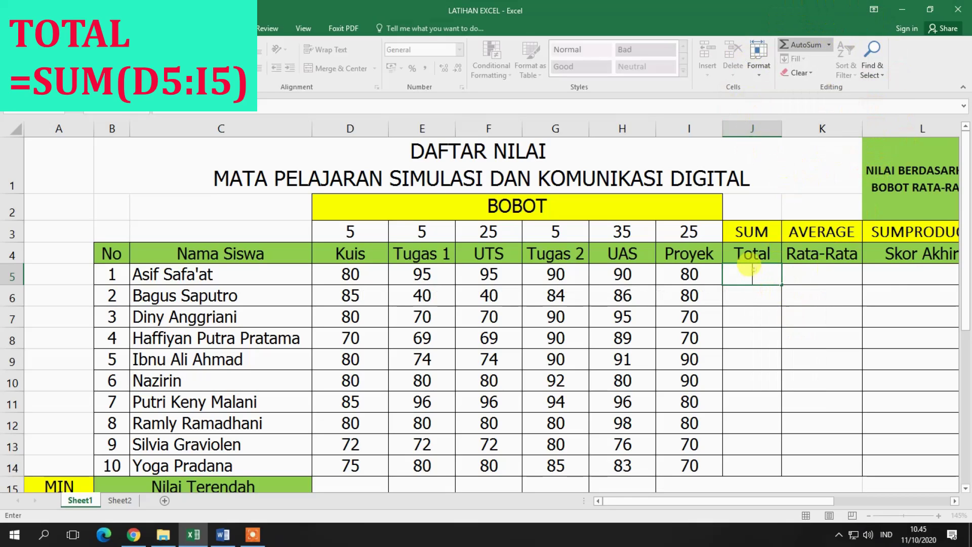
type("=SUM")
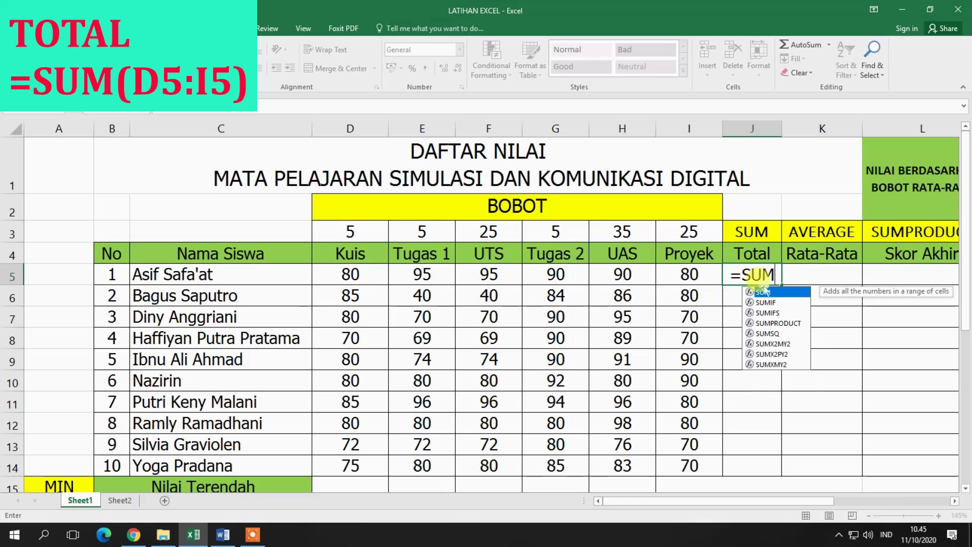
double_click(771, 293)
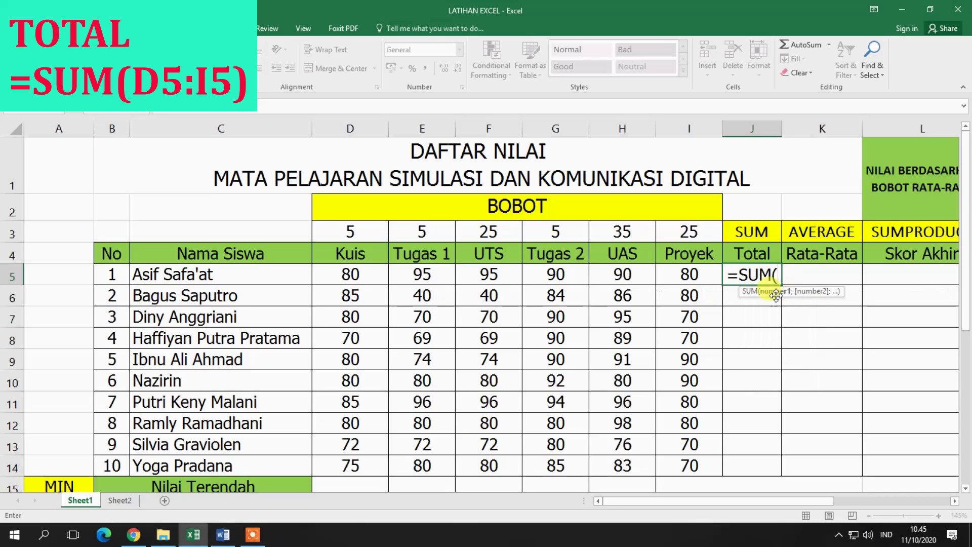
left_click(363, 276)
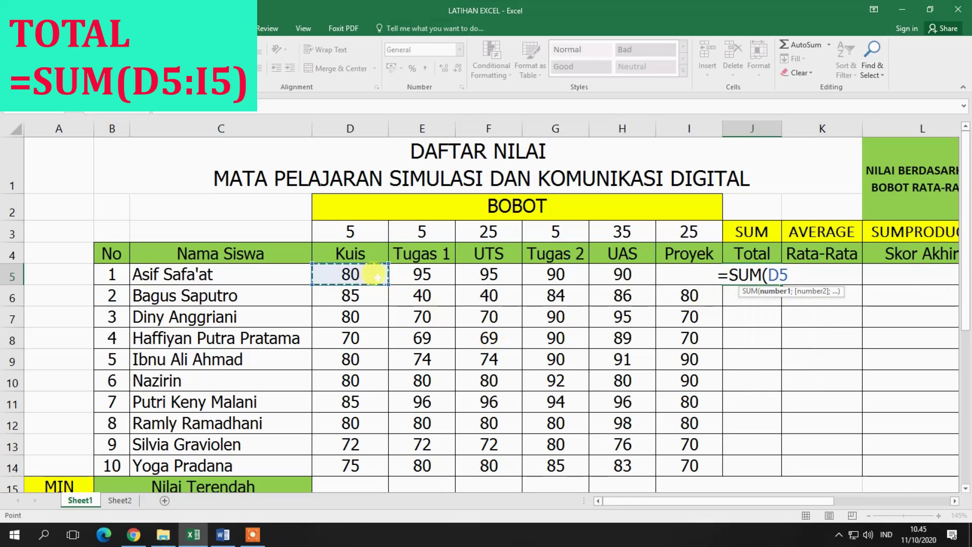
left_click_drag(378, 277, 671, 278)
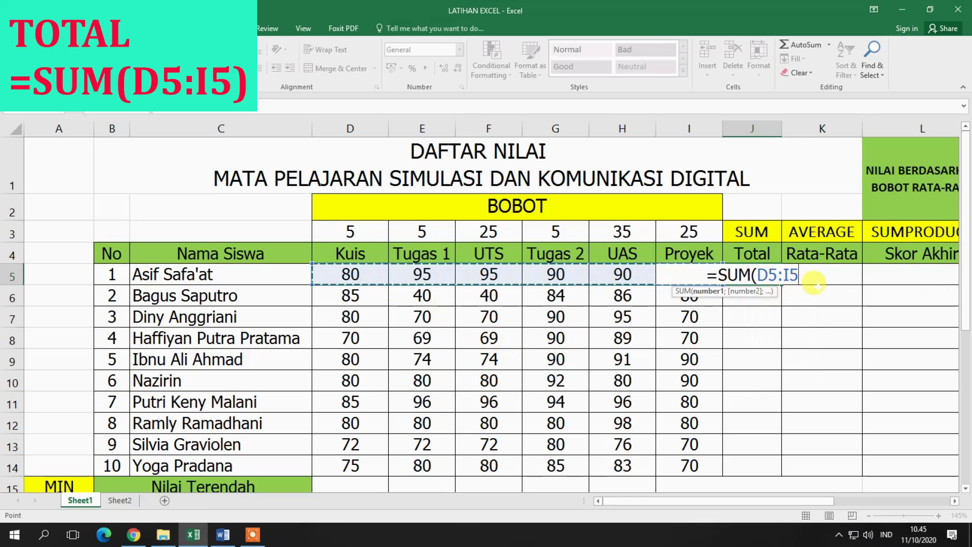
type(")")
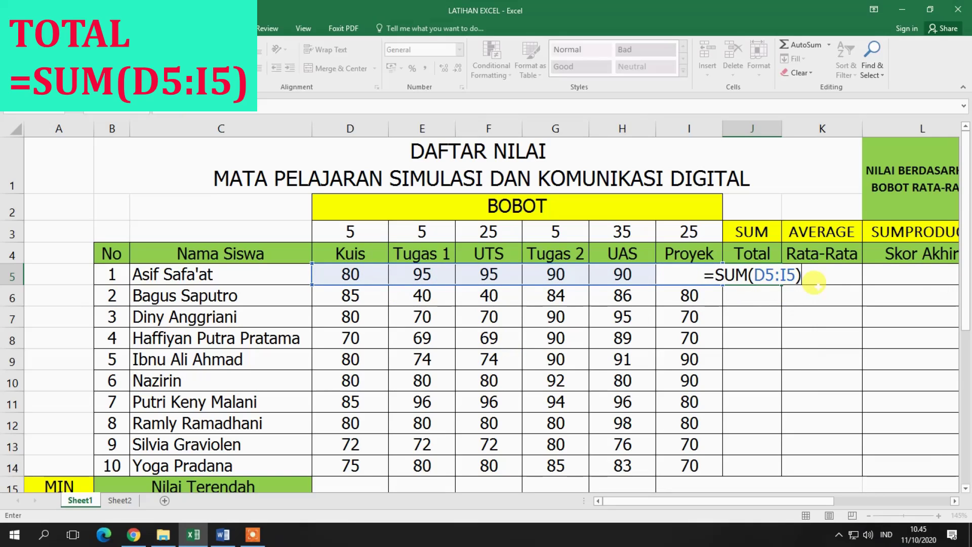
key("Return")
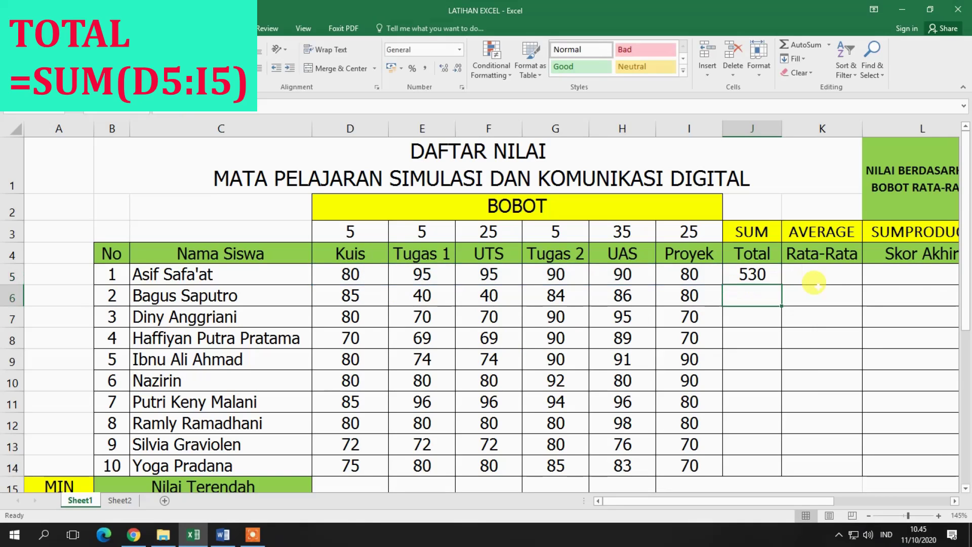
Step: Fill the J5 total formula down to J14 for all ten students
left_click(763, 274)
left_click_drag(780, 283, 781, 465)
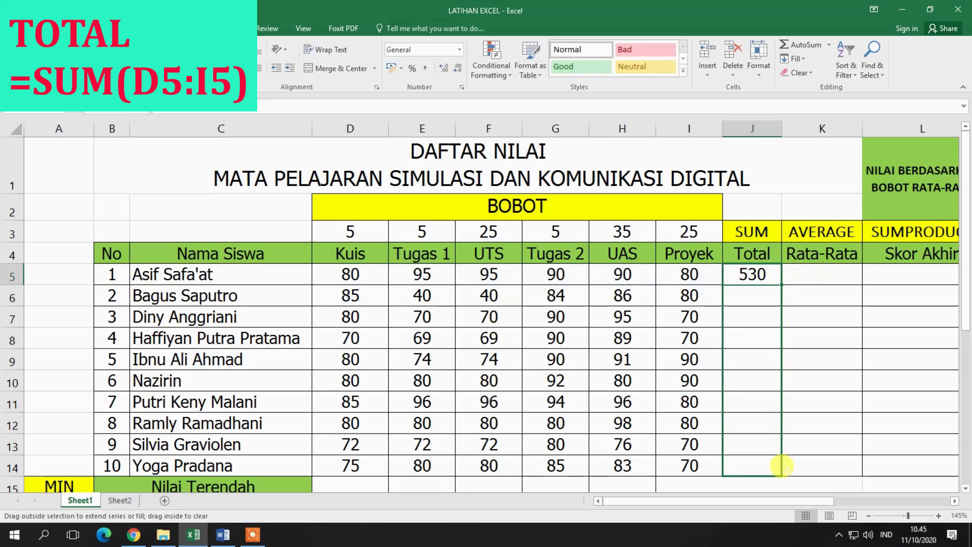
left_click_drag(781, 467, 781, 467)
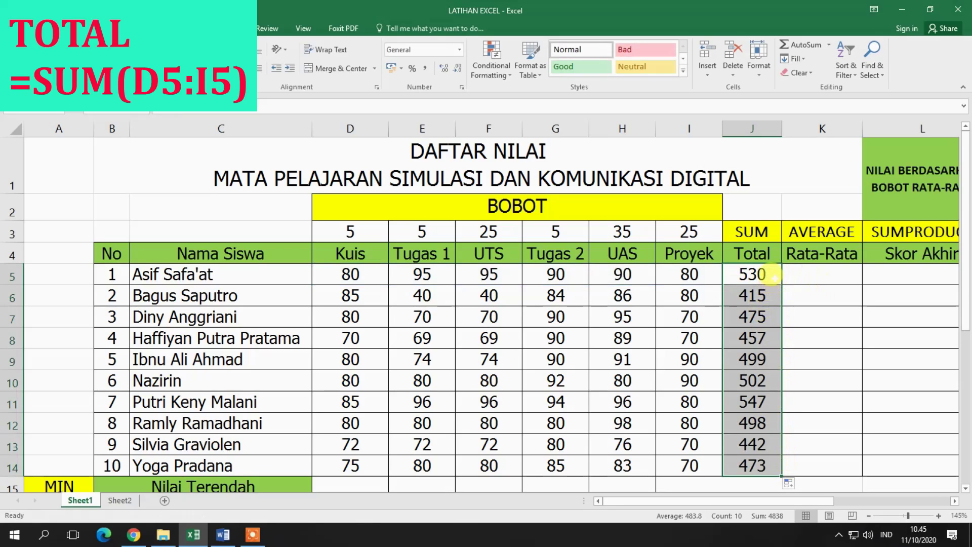
left_click(775, 277)
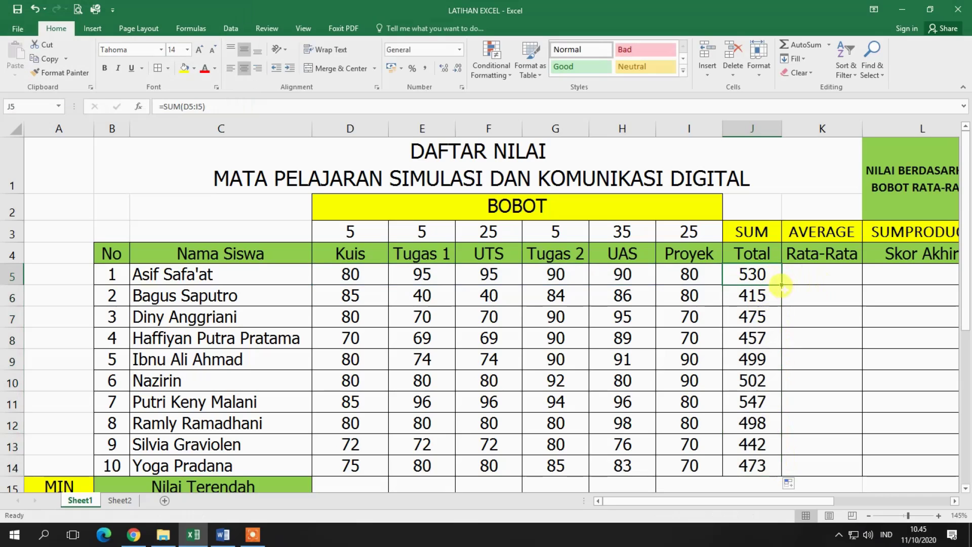
Step: Scroll across to read the FILL HANDLE note, then return to the sheet top
scroll(790, 384, "down", 2)
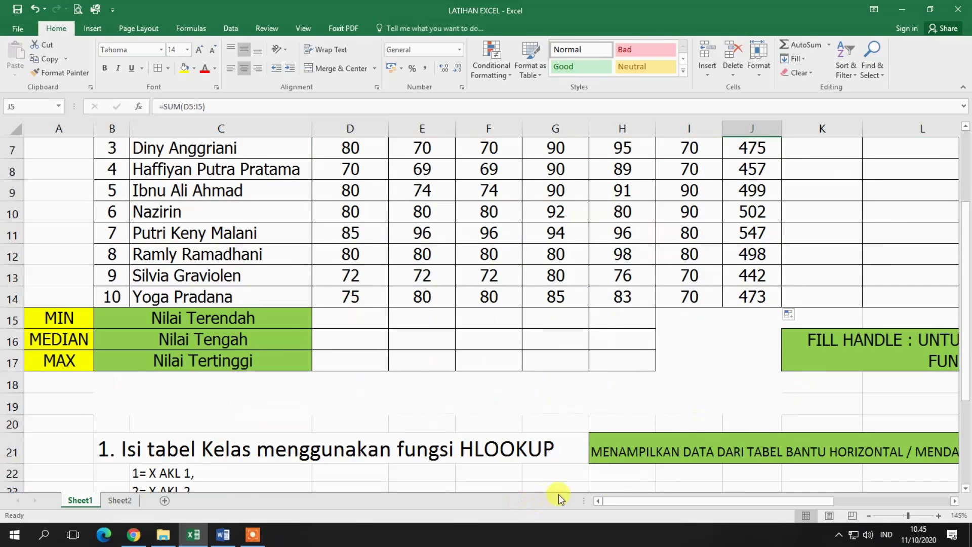
left_click_drag(625, 501, 742, 501)
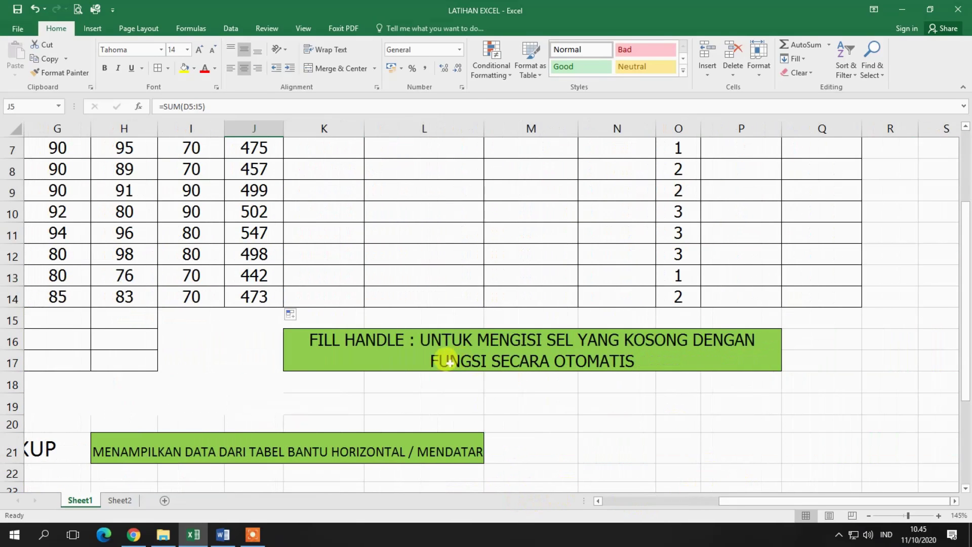
left_click(449, 363)
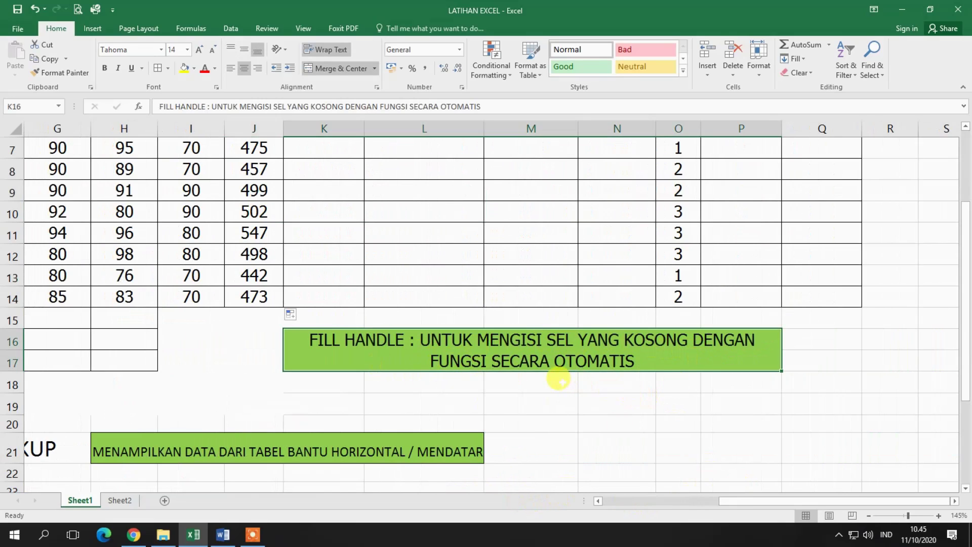
left_click_drag(741, 501, 625, 501)
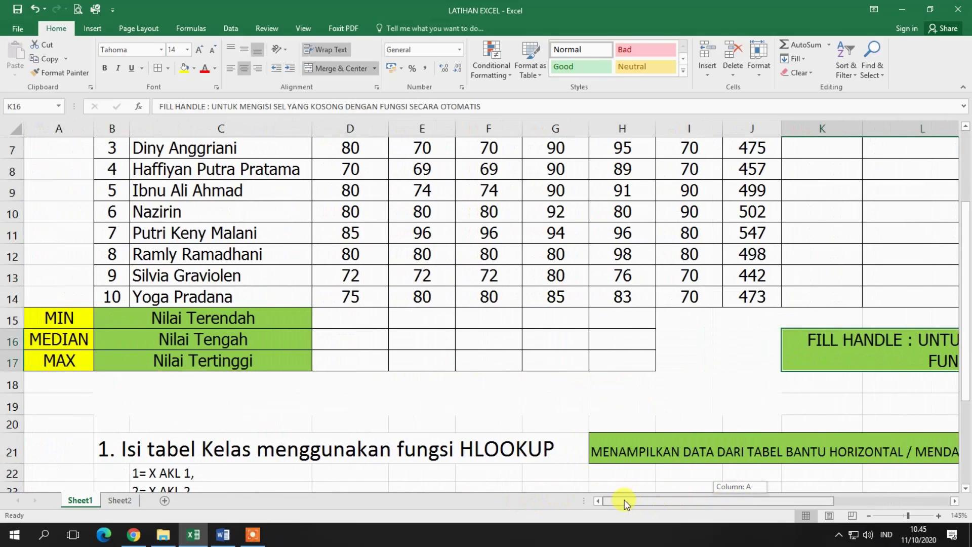
scroll(780, 324, "up", 2)
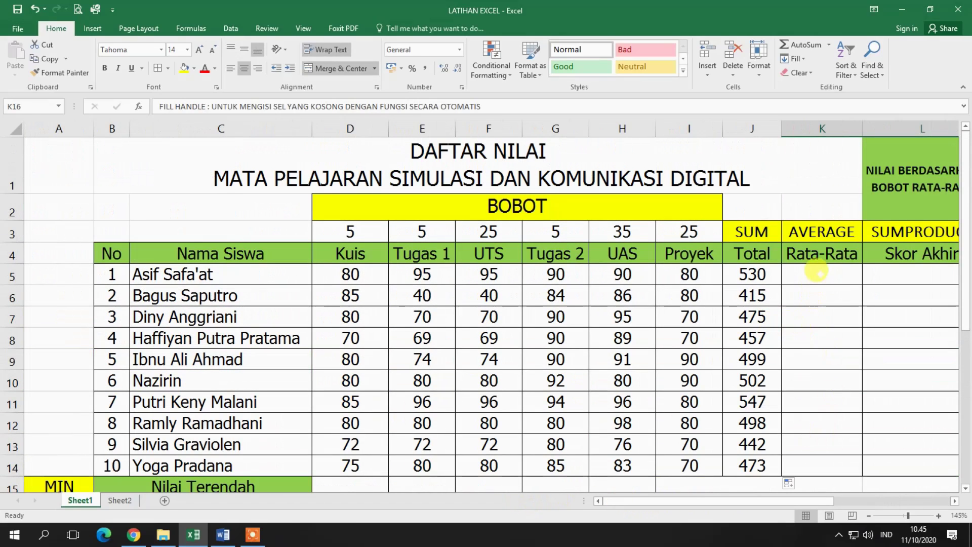
Step: Enter =AVERAGE(D5:I5) in K5 and fill it down to K14, starting at 88
left_click(820, 272)
type("A")
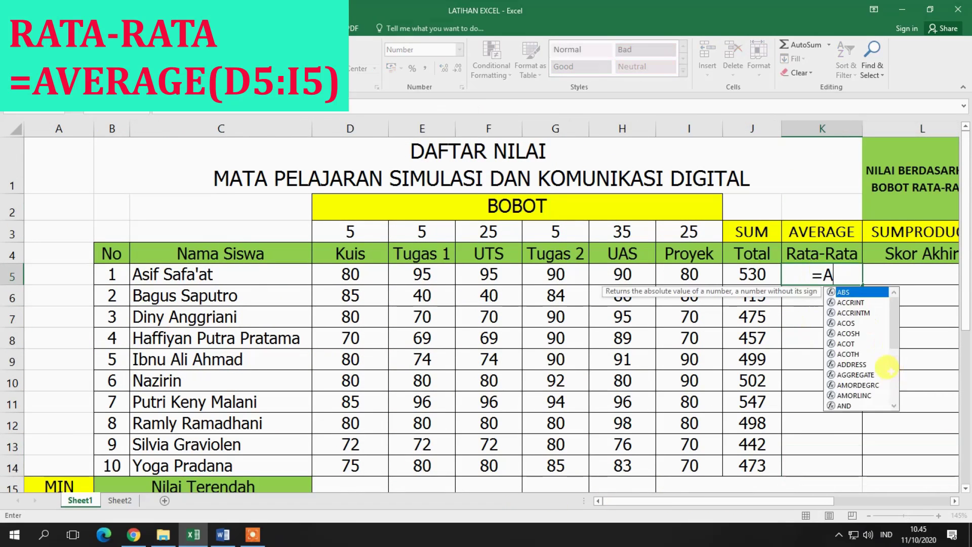
type("VERAGE")
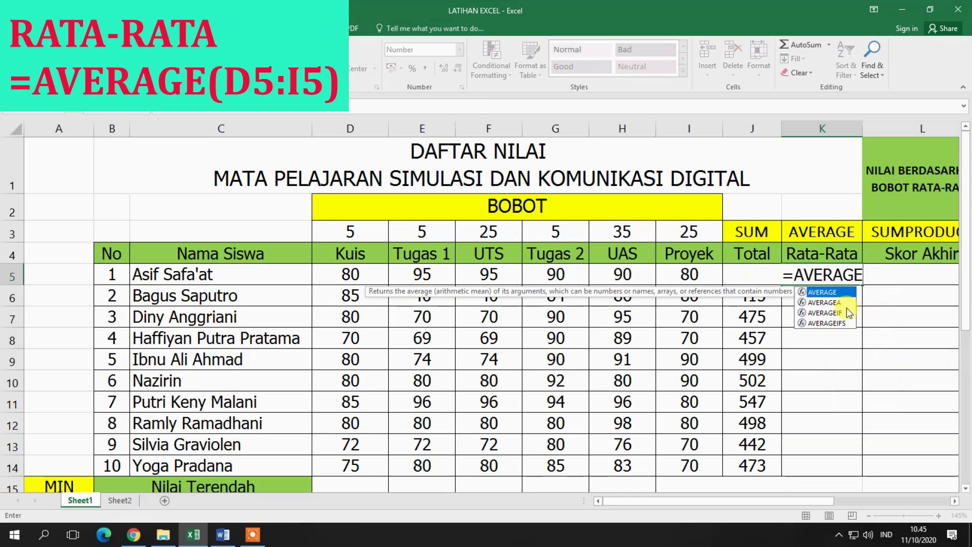
double_click(825, 293)
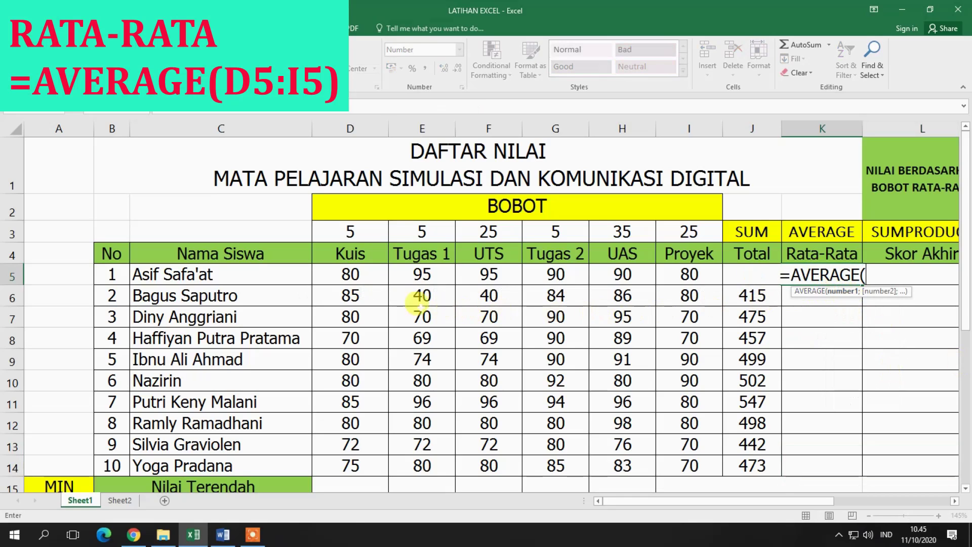
left_click_drag(353, 274, 678, 276)
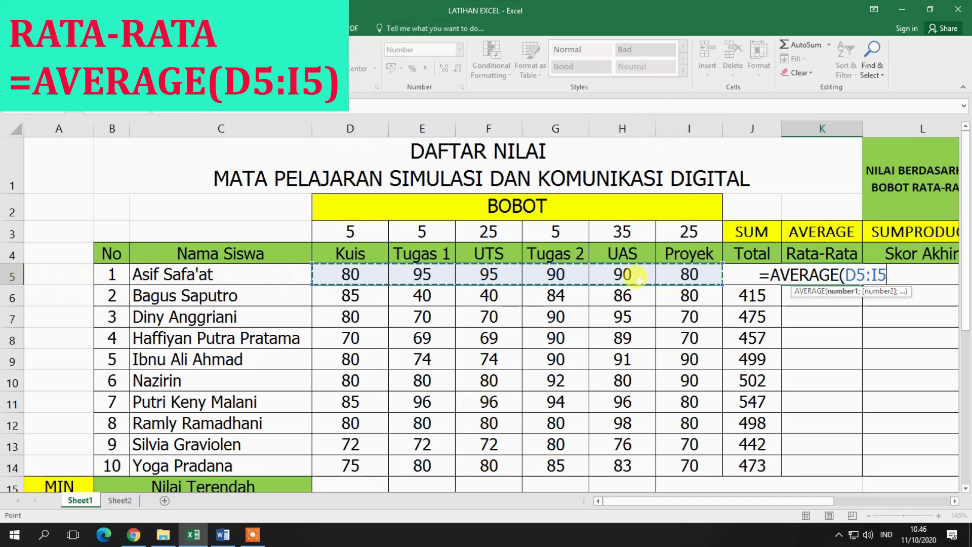
type(")")
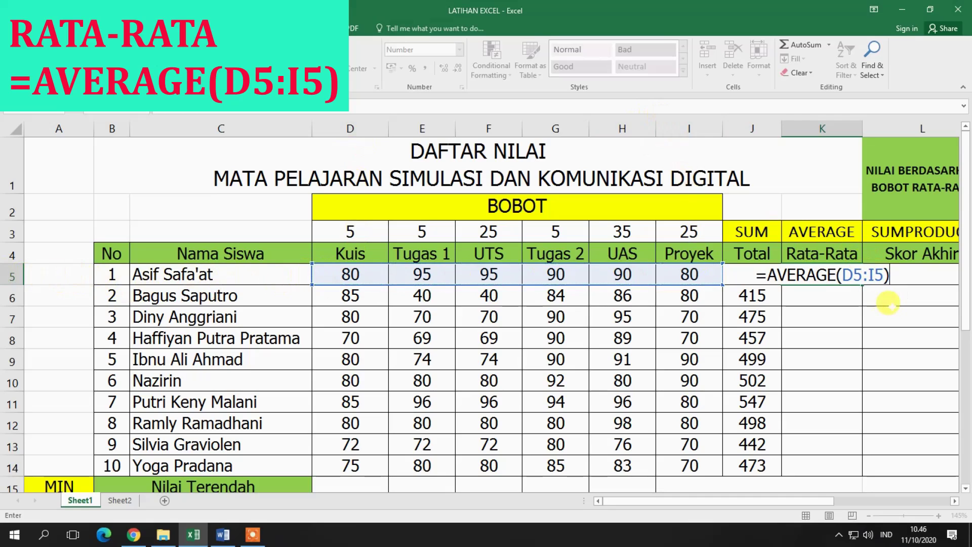
key("Return")
left_click(822, 276)
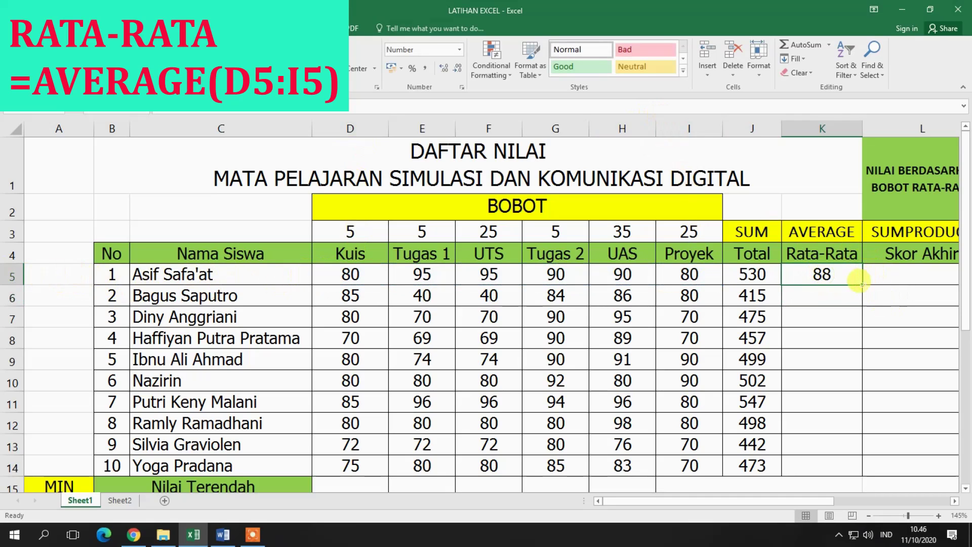
left_click_drag(861, 282, 873, 472)
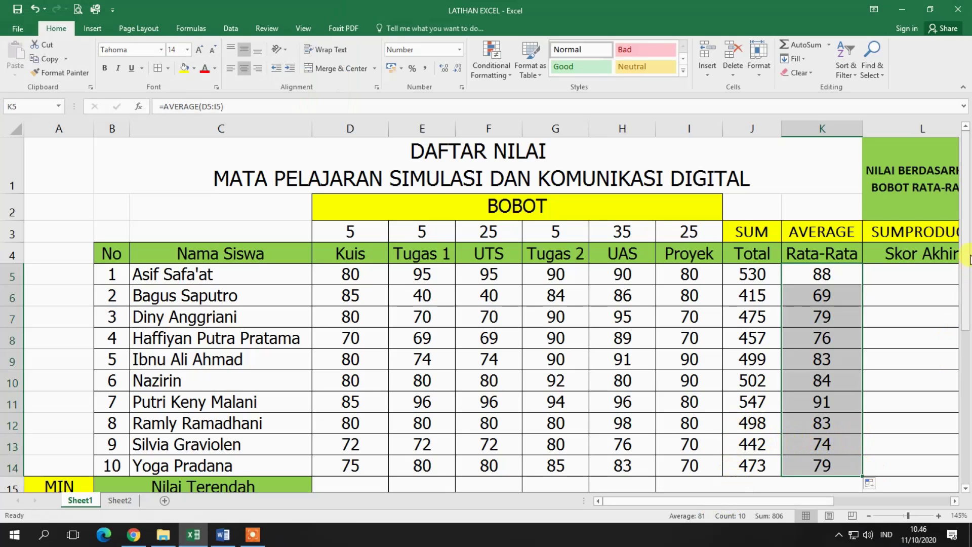
left_click_drag(967, 263, 967, 327)
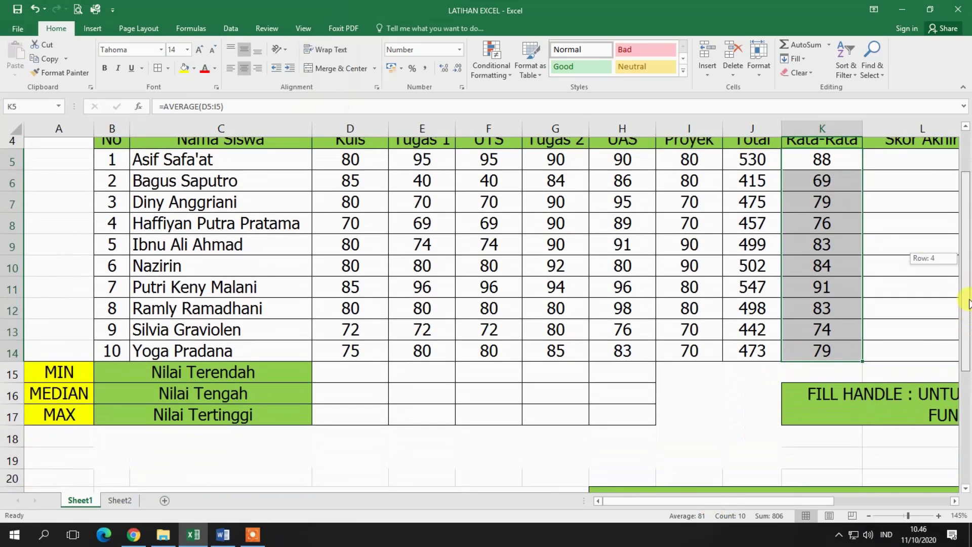
left_click_drag(967, 327, 967, 298)
Step: Enter =MIN(D5:D14) in D15 and fill it across to H15 (70, 40, 40, 80, 76)
left_click(339, 381)
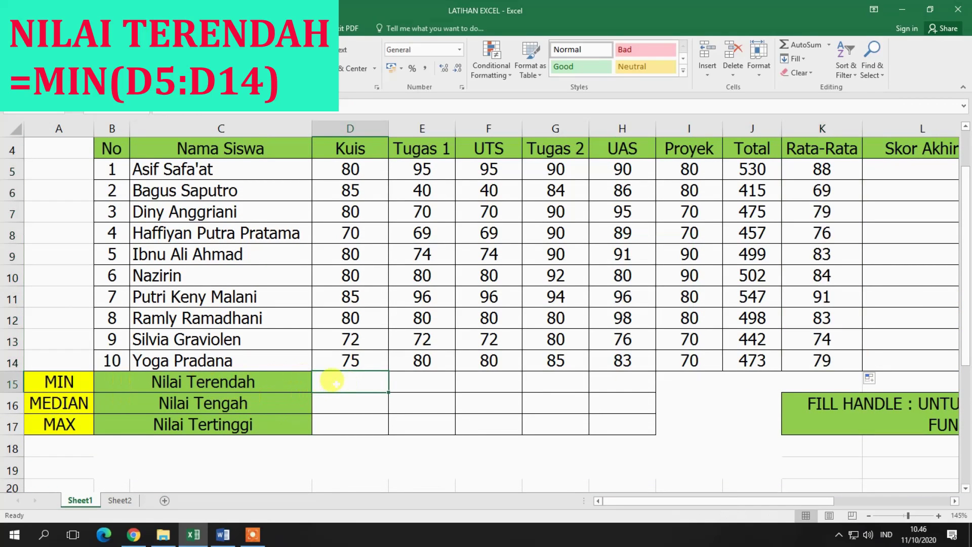
type("=MIN")
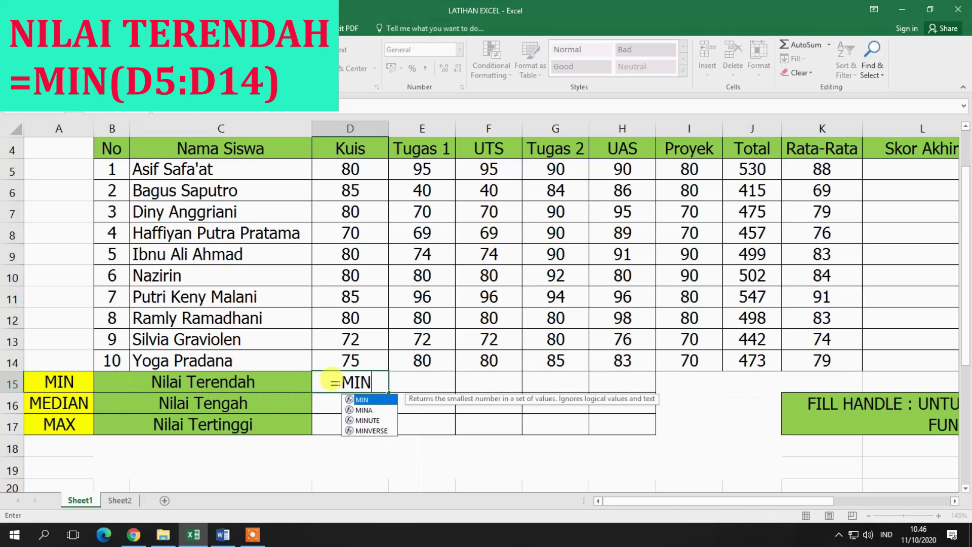
double_click(379, 399)
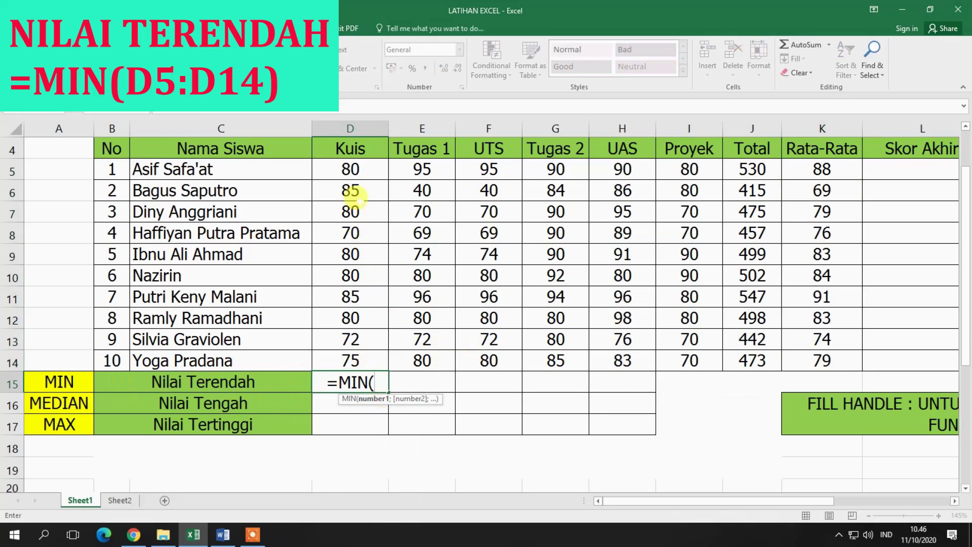
left_click_drag(353, 169, 370, 357)
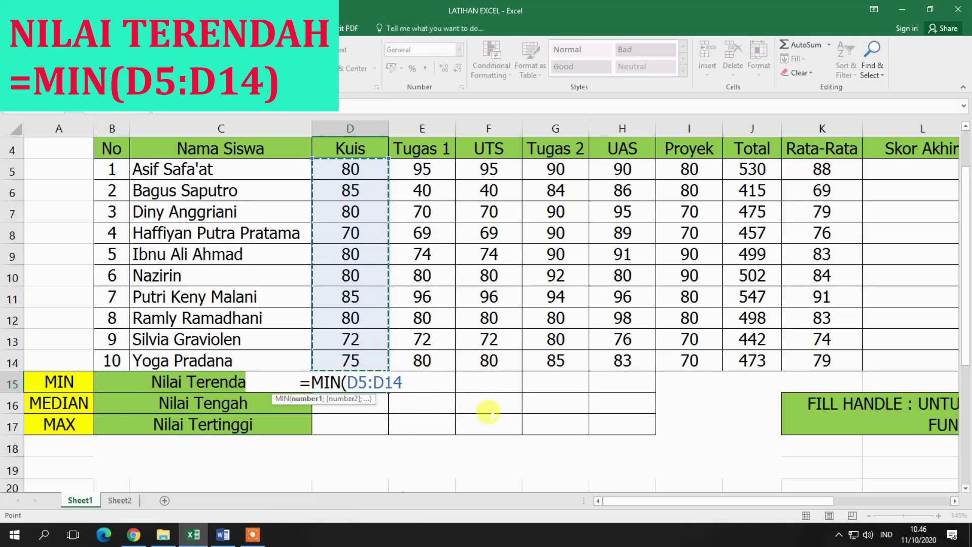
type(")")
key("Return")
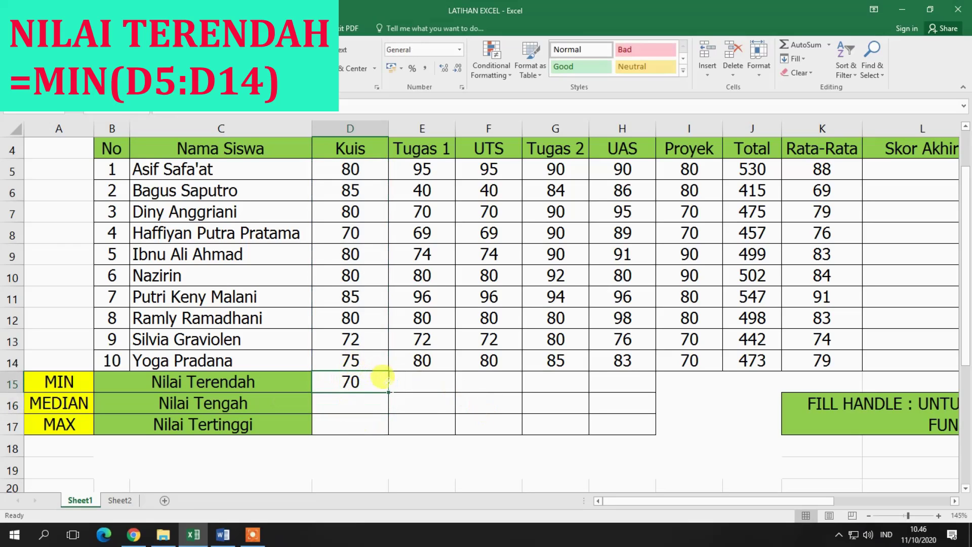
left_click_drag(387, 392, 633, 379)
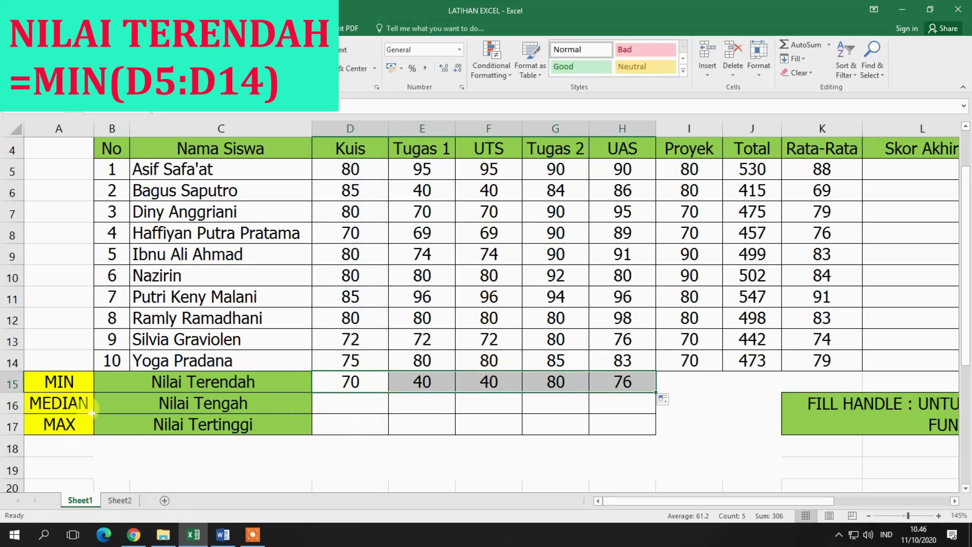
left_click(332, 403)
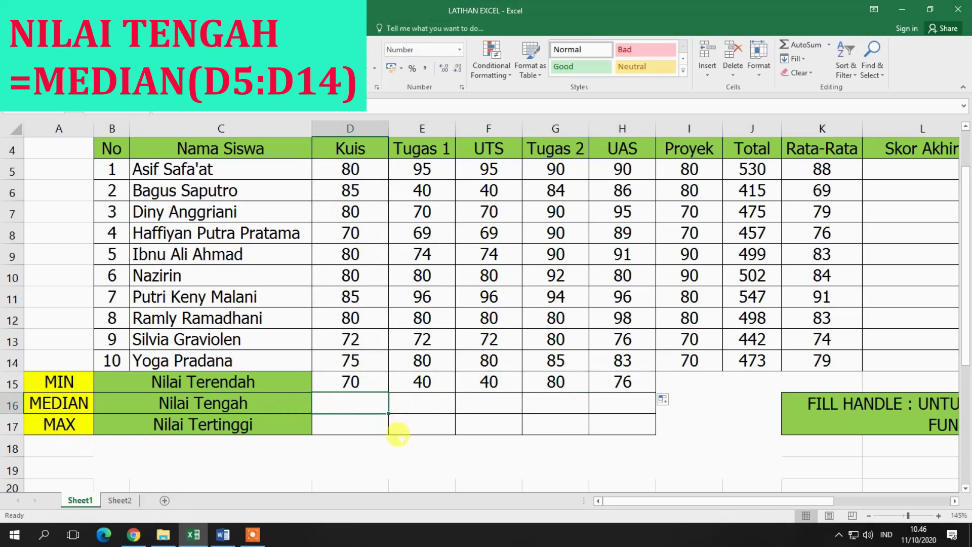
Step: Enter =MEDIAN(D5:D14) in D16 and fill it across to H16 (80, 77, 77, 90, 90)
type("=MEDIAN")
double_click(352, 421)
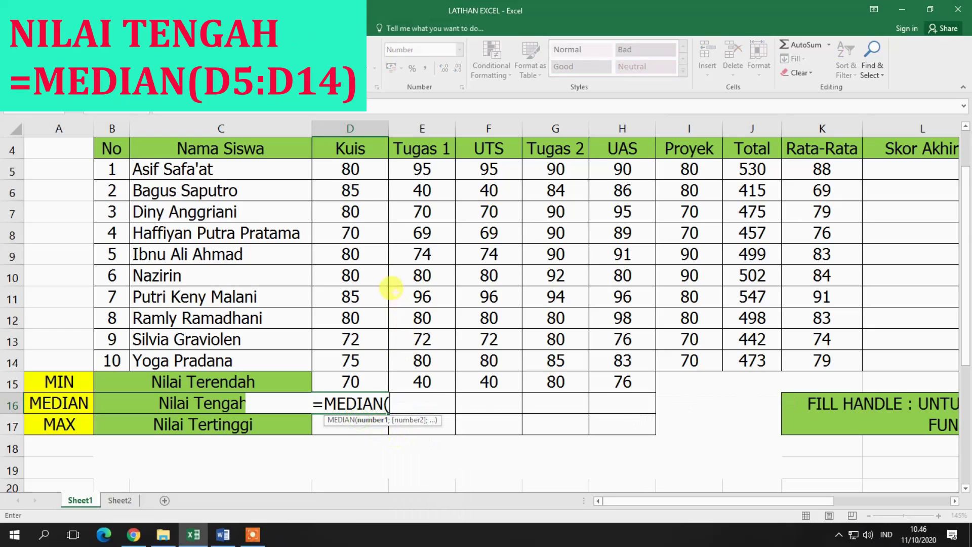
left_click_drag(352, 169, 372, 357)
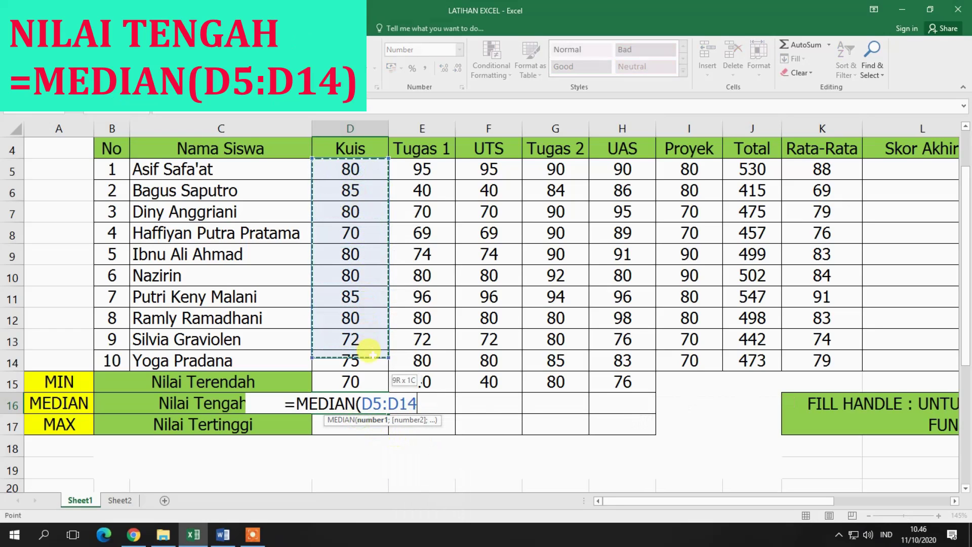
type(")")
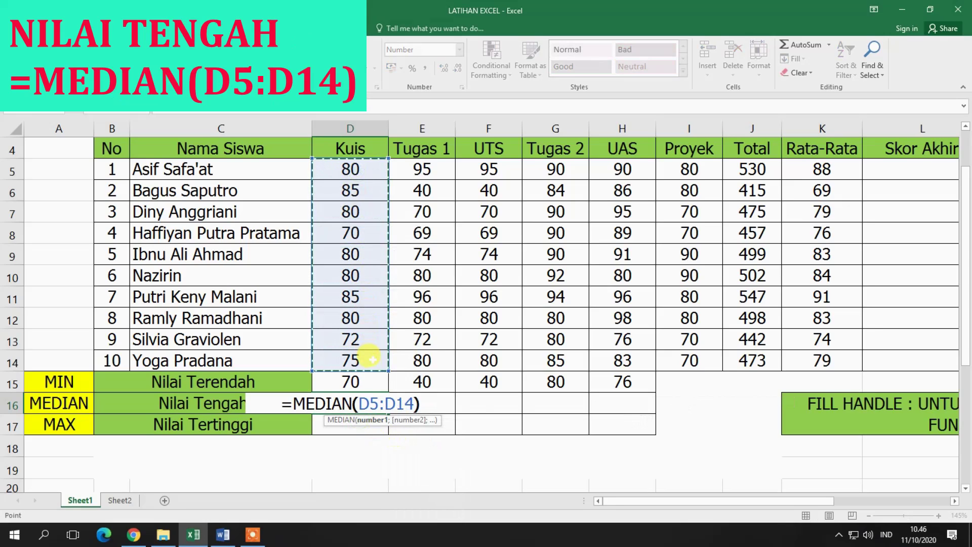
key("Return")
left_click(357, 398)
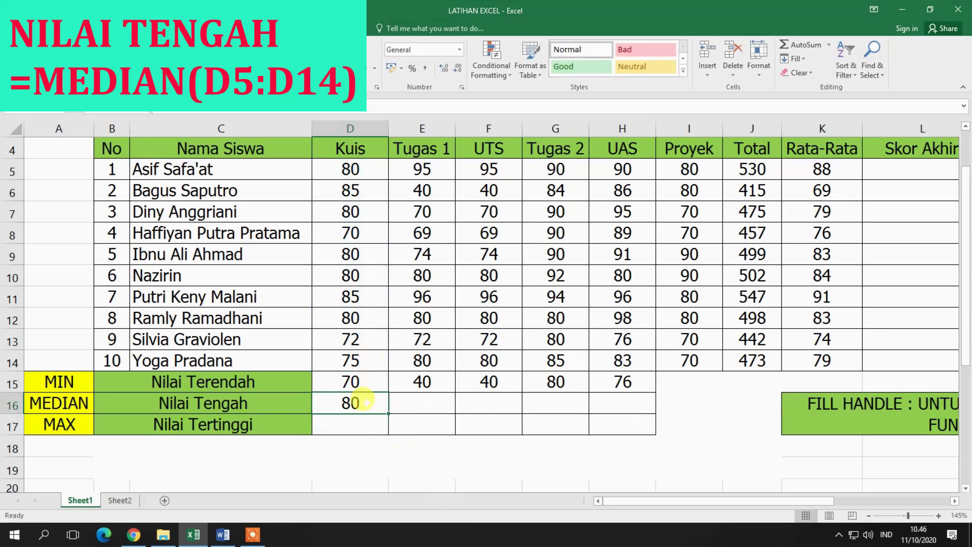
left_click_drag(388, 412, 623, 408)
left_click(363, 423)
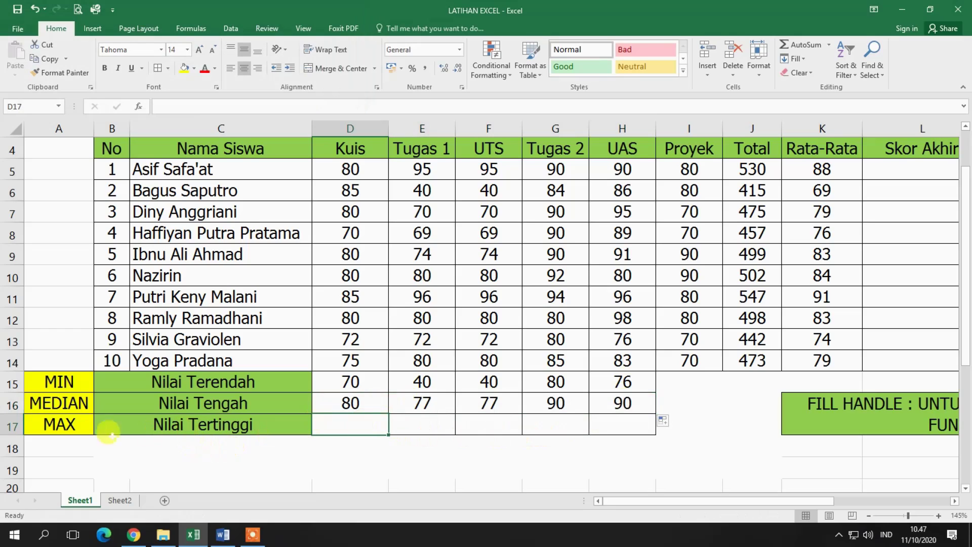
type("=MAX")
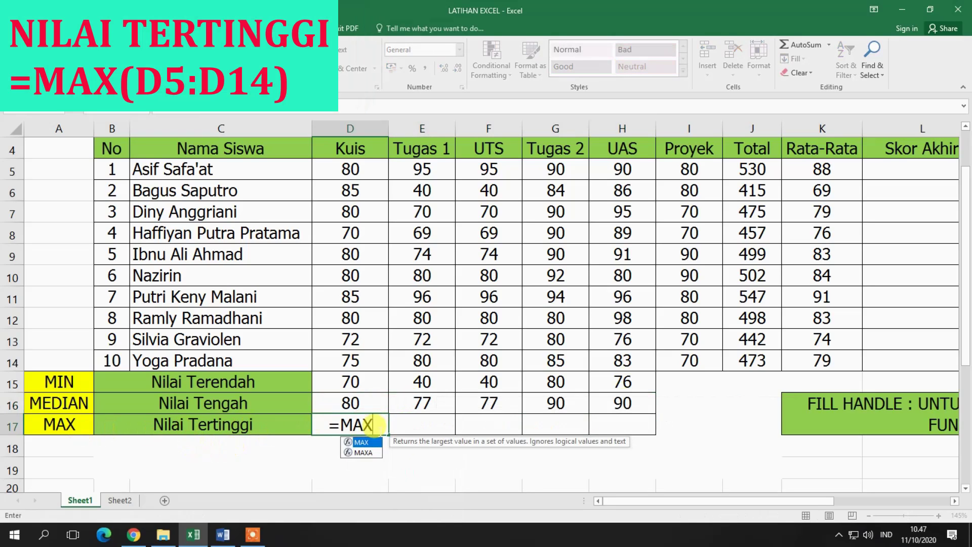
type("(")
Step: Complete =MAX(D5:D14) in D17 and fill it across to H17 (85, 96, 96, 94, 98)
left_click(350, 169)
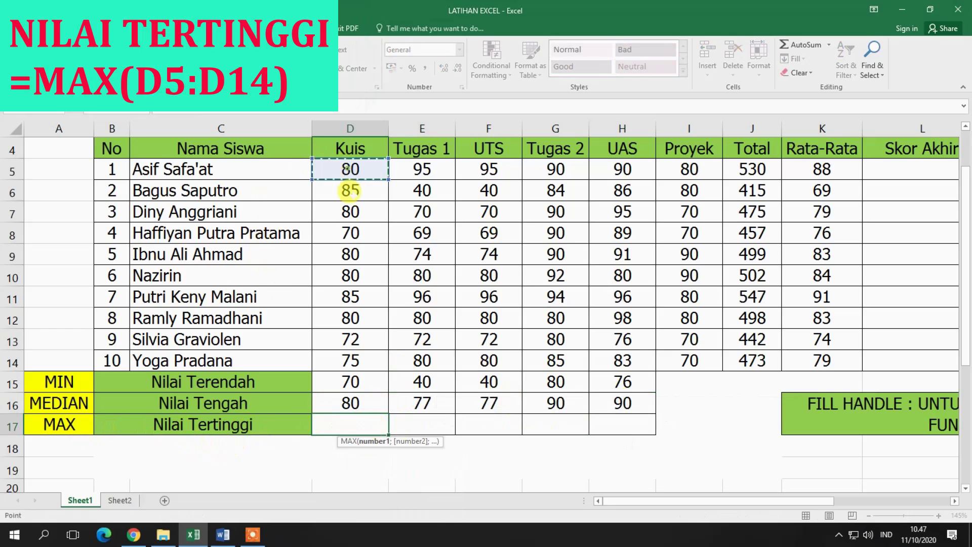
left_click_drag(350, 192, 350, 362)
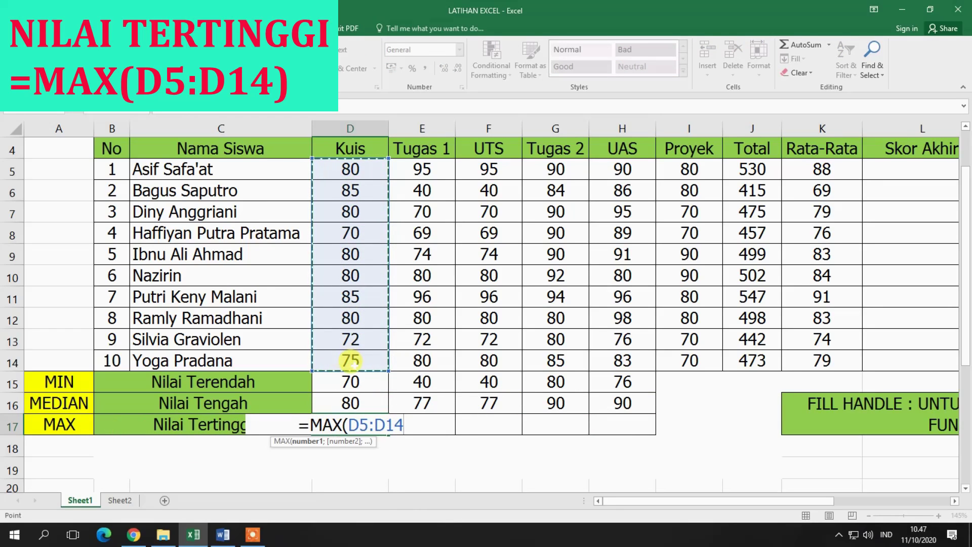
type(")")
key("Return")
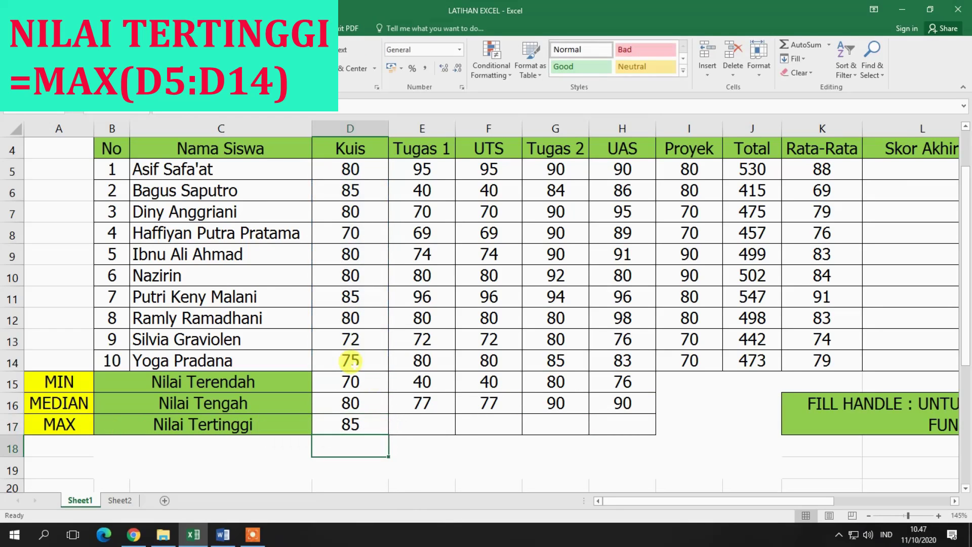
left_click(385, 427)
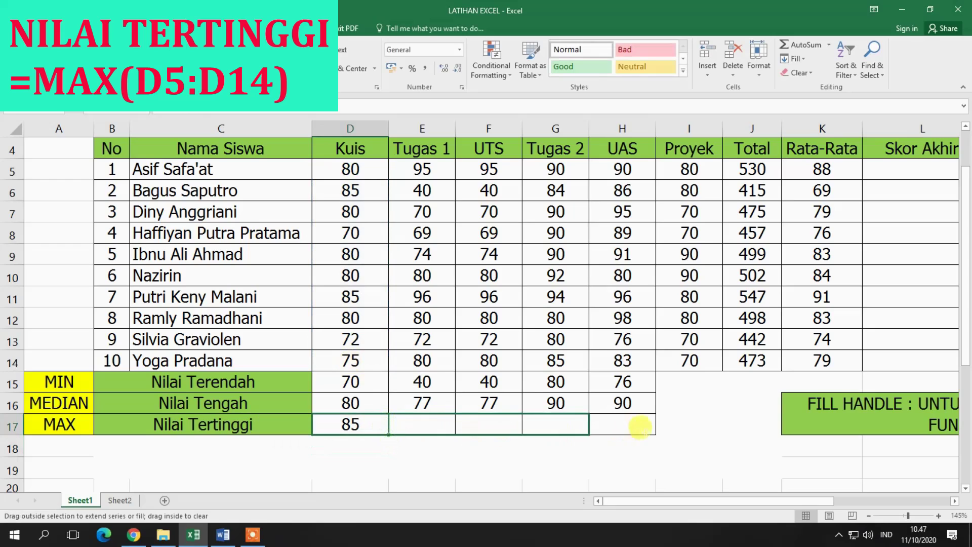
left_click_drag(386, 427, 647, 430)
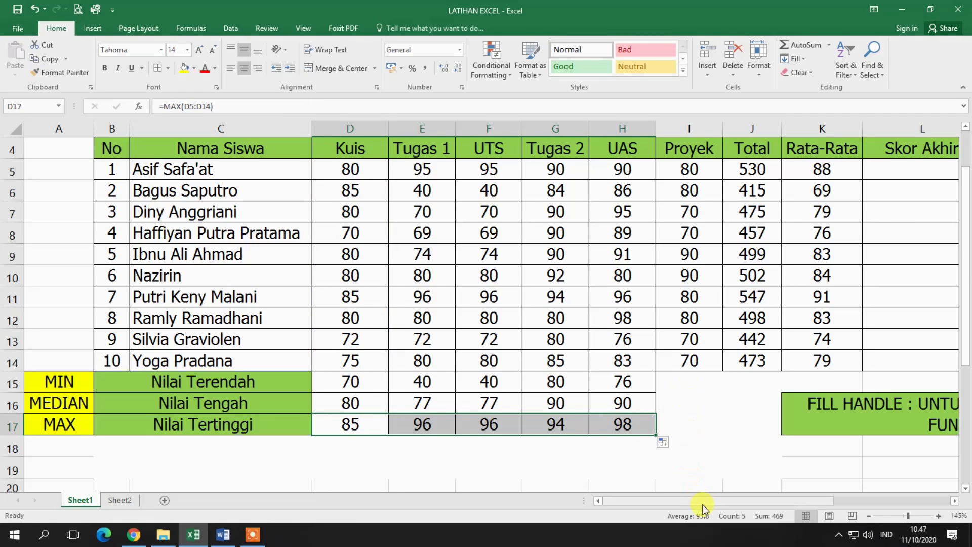
left_click_drag(715, 501, 831, 499)
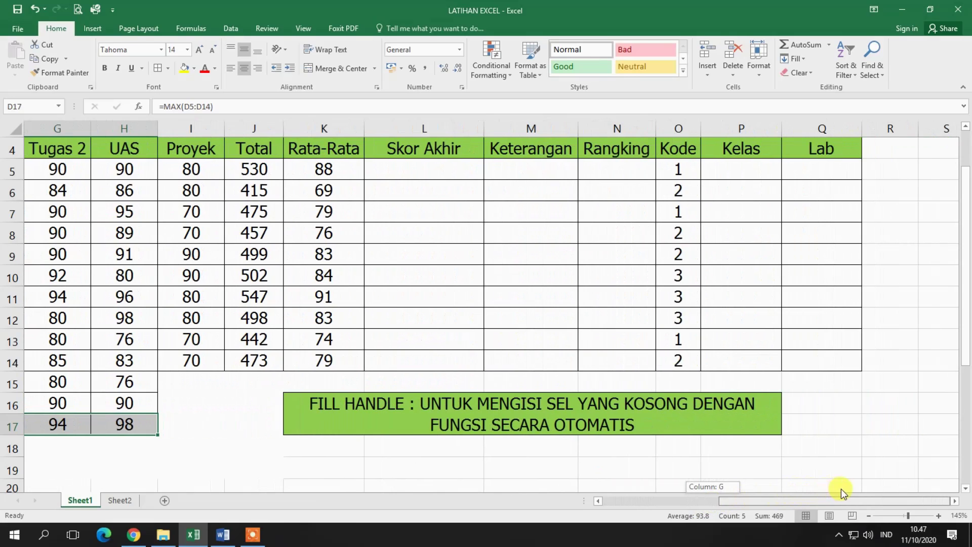
left_click(432, 168)
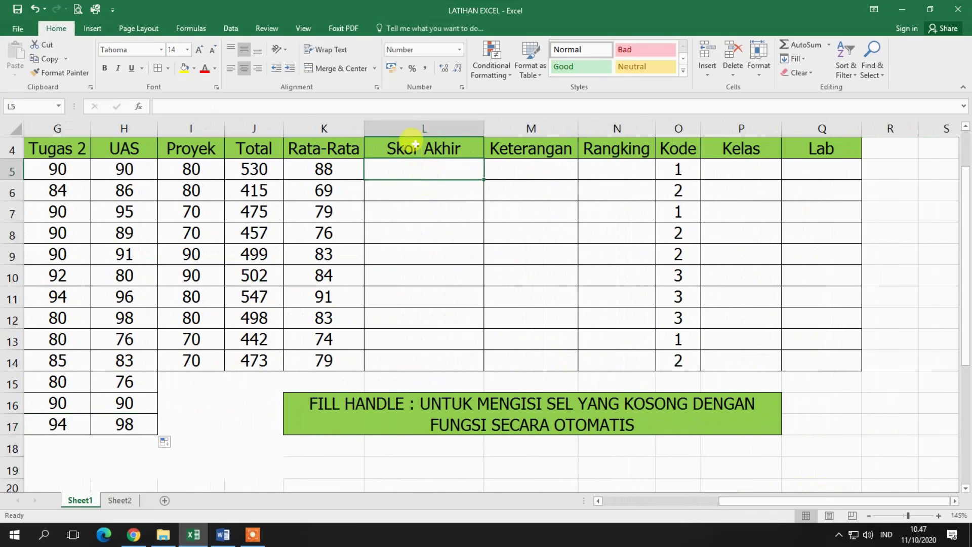
scroll(456, 182, "up", 1)
scroll(459, 185, "up", 1)
left_click(400, 232)
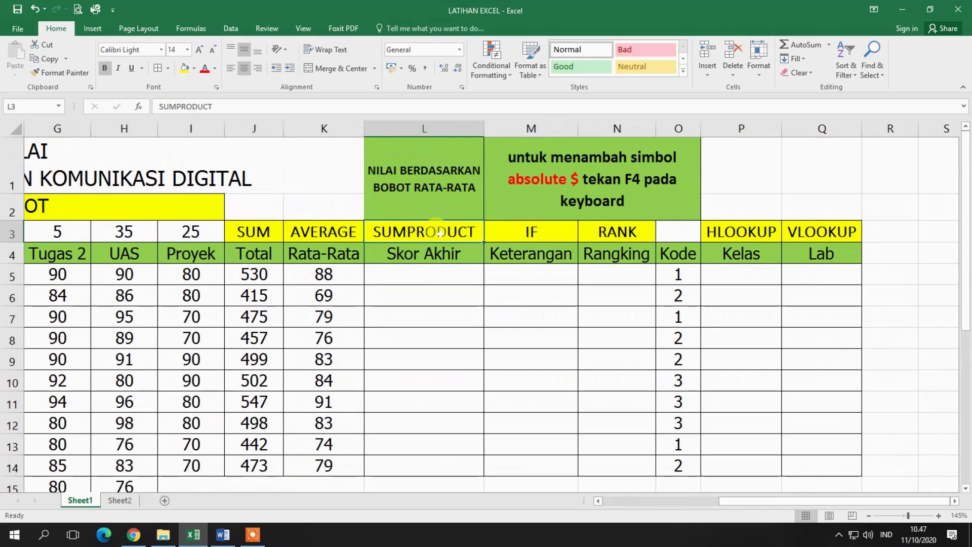
left_click(425, 198)
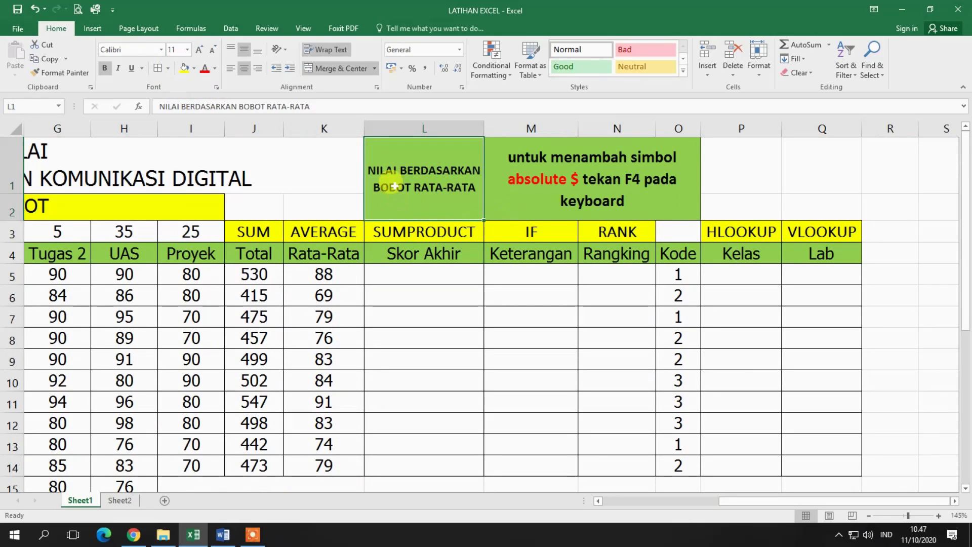
left_click_drag(729, 499, 648, 500)
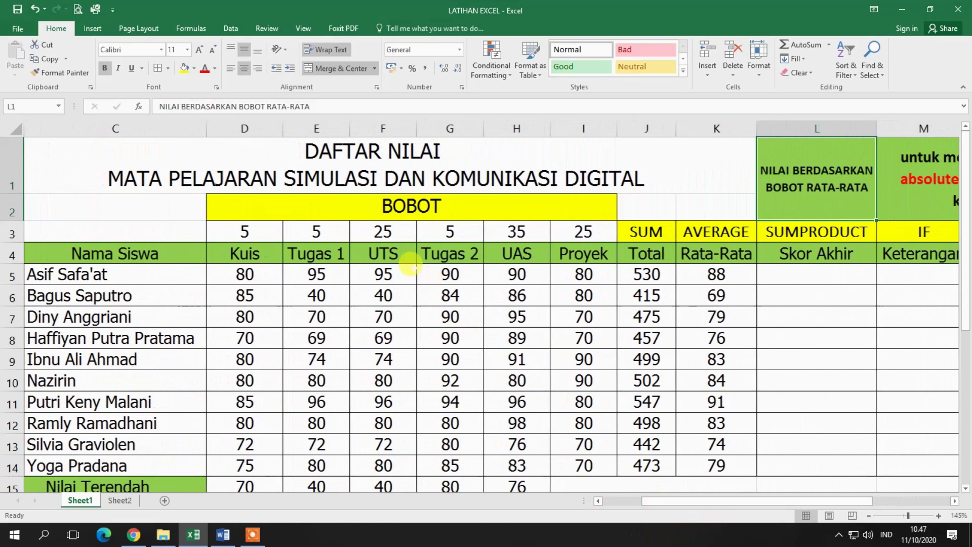
mouse_move(244, 234)
left_mouse_down()
mouse_move(559, 237)
mouse_move(582, 256)
left_mouse_up()
left_click_drag(319, 207, 521, 258)
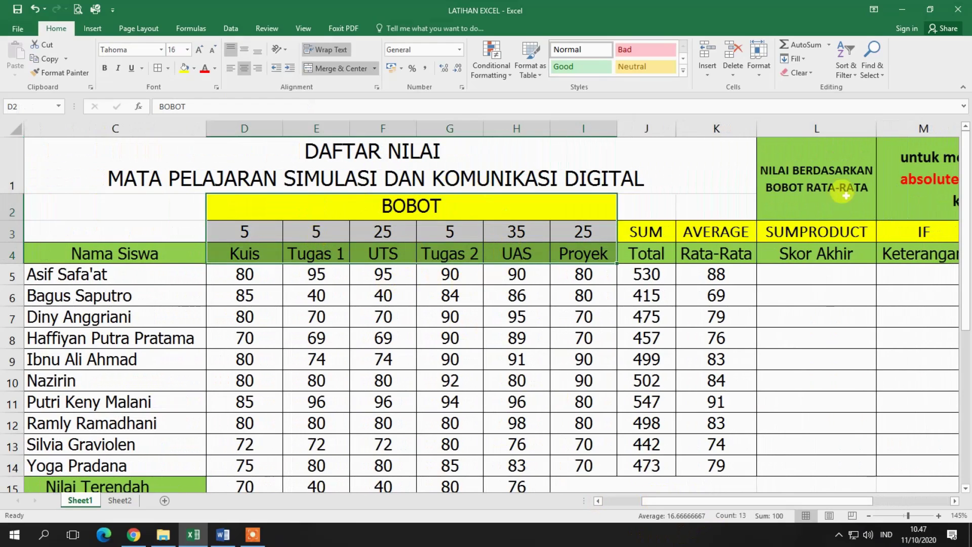
left_click(837, 279)
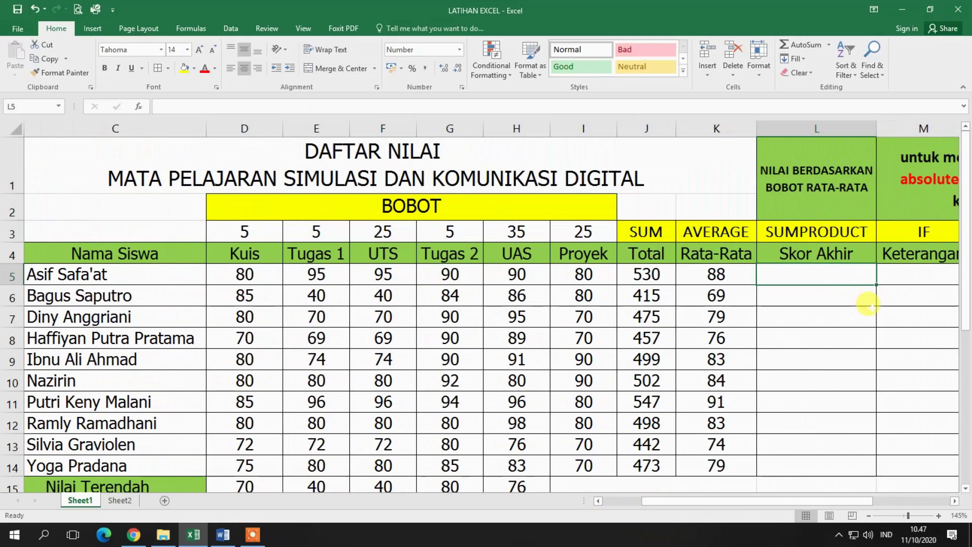
Step: Start L5's formula as =SUMPRODUCT(D5:I5;$D$3:$I$3) with absolute weight references
type("=SUMPRODUCT")
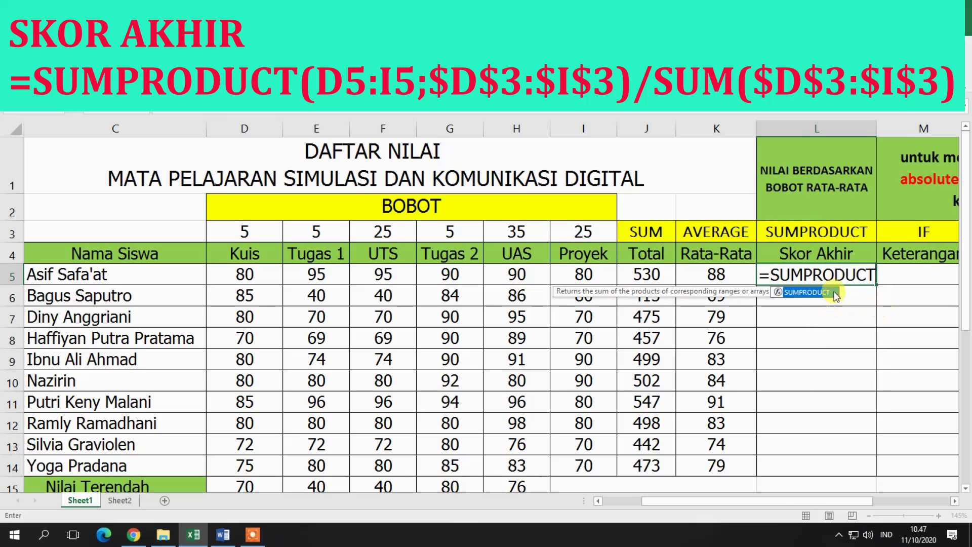
double_click(834, 295)
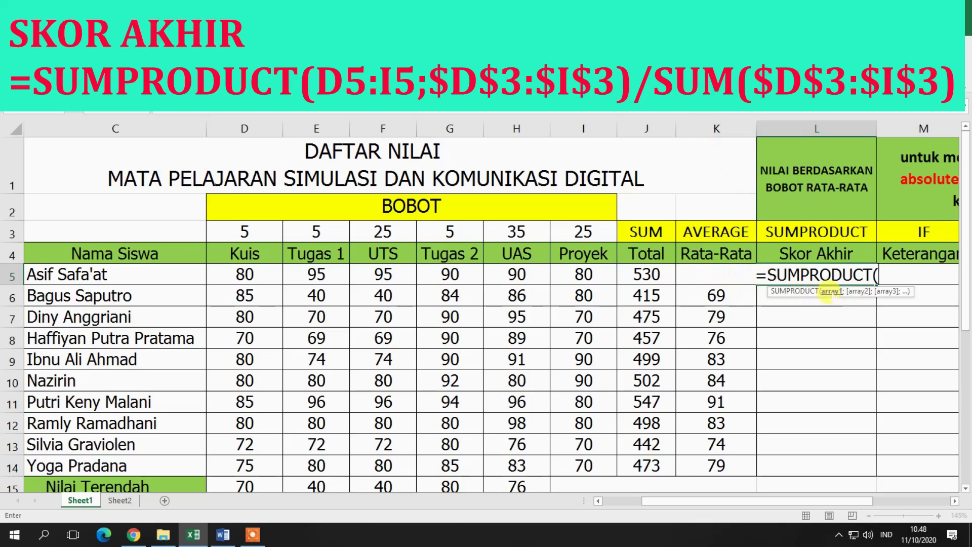
left_click_drag(244, 274, 584, 276)
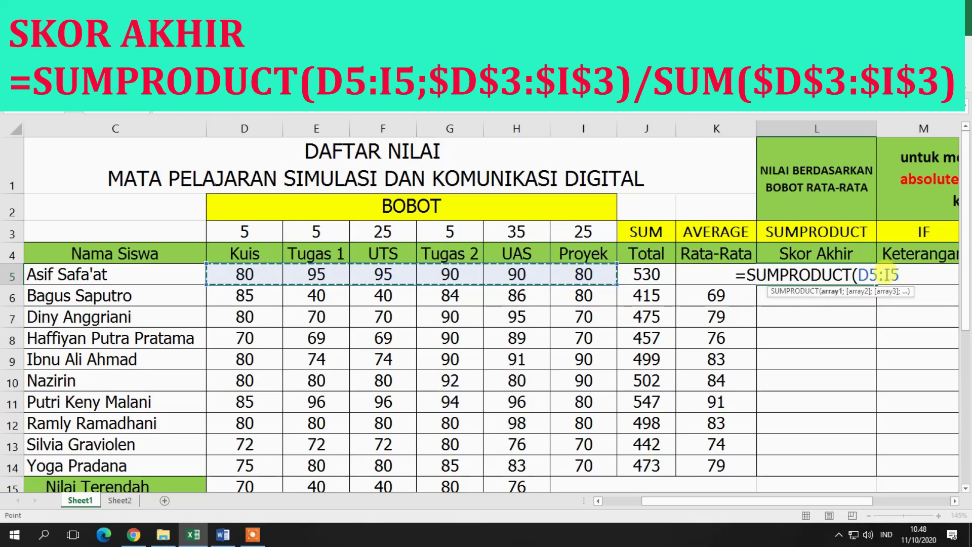
type(";")
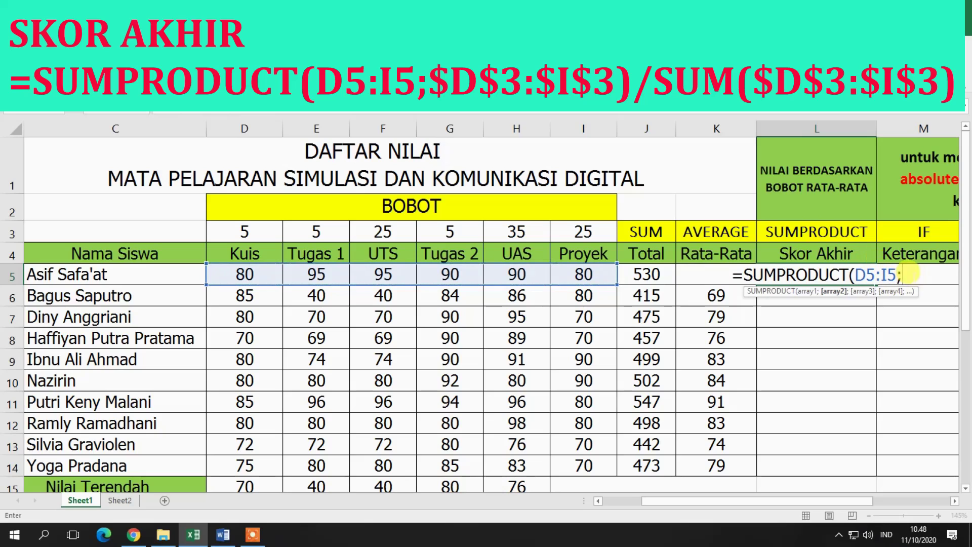
left_click_drag(244, 229, 570, 236)
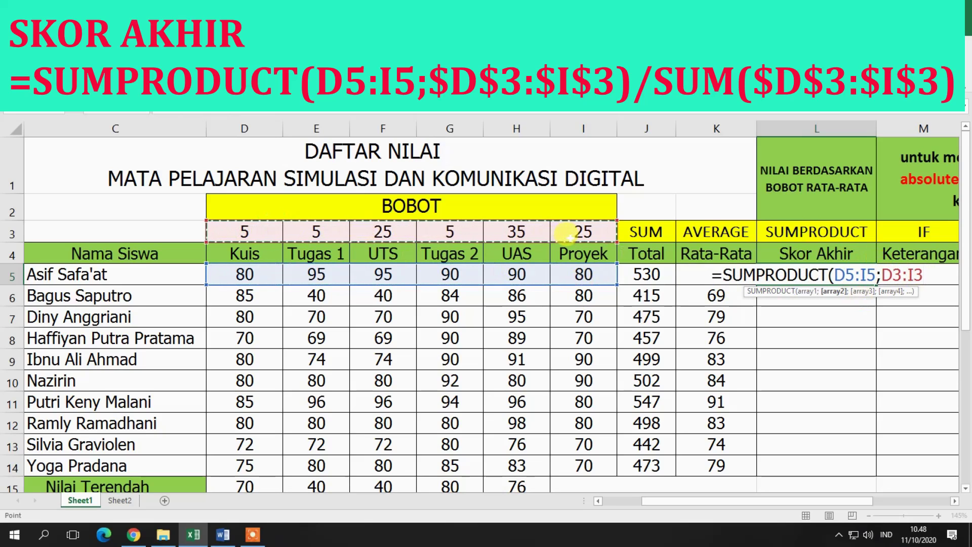
key("F4")
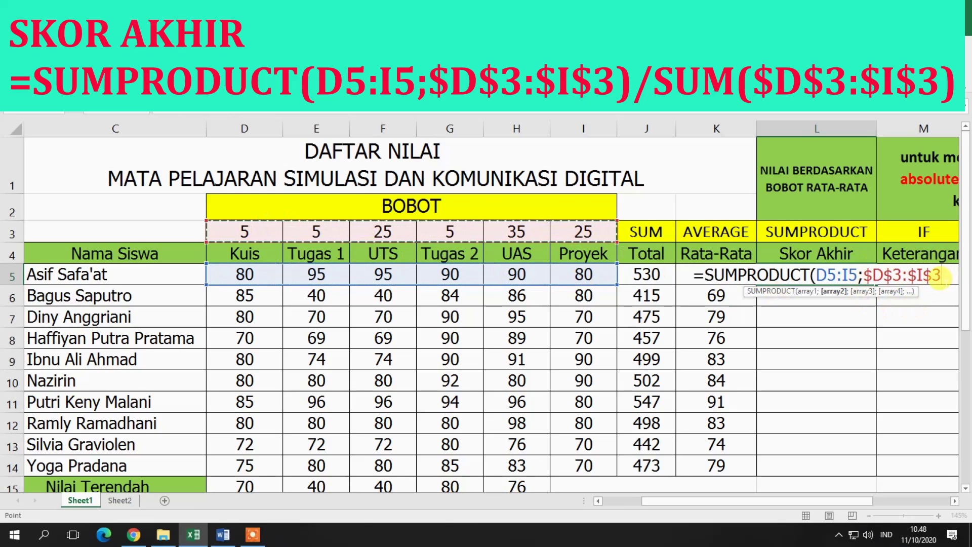
type(")")
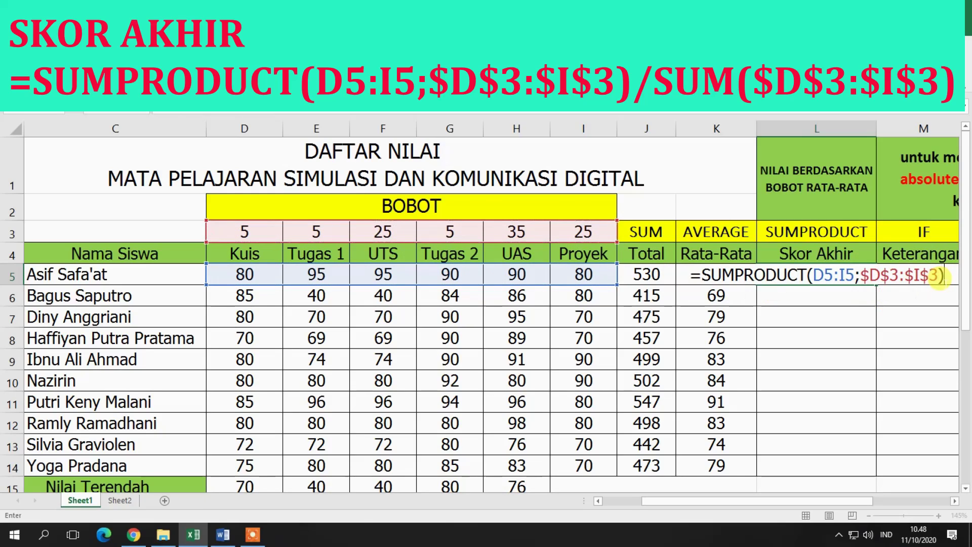
type("/")
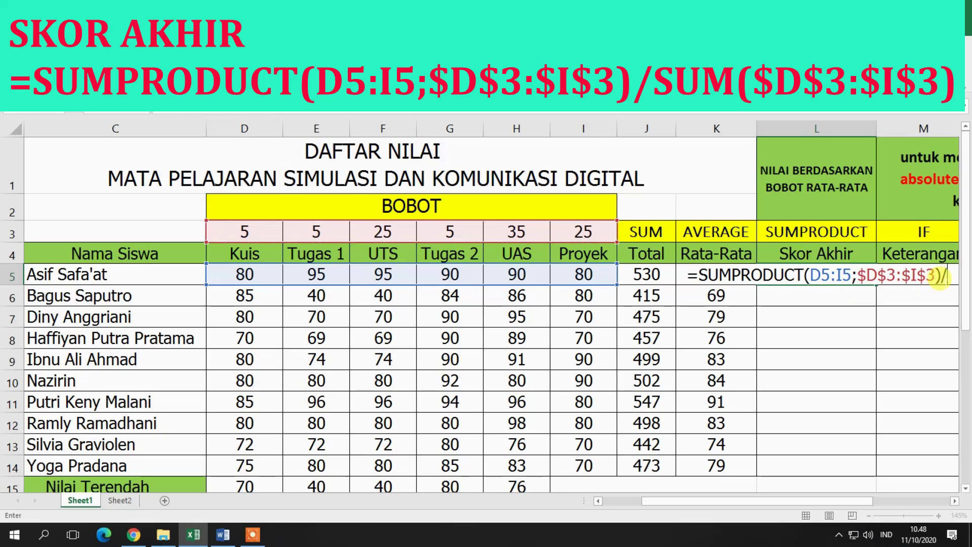
left_click_drag(833, 501, 902, 498)
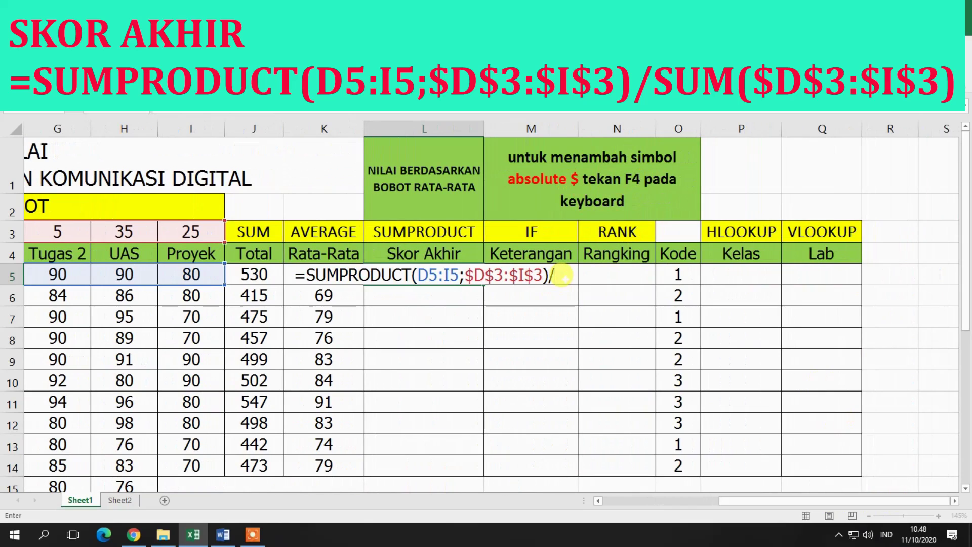
Step: Divide by SUM($D$3:$I$3) and confirm, giving a weighted Skor Akhir of 89
type("SUM")
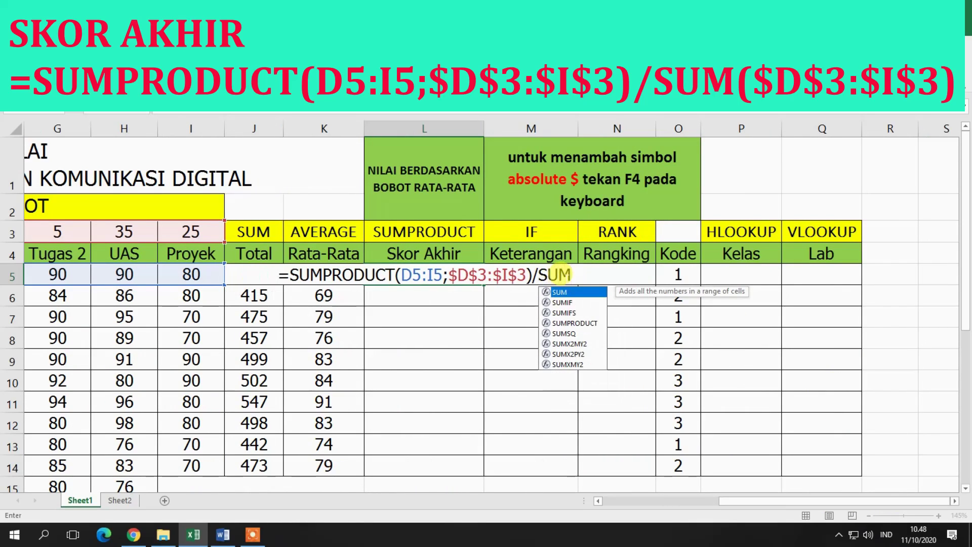
type("(")
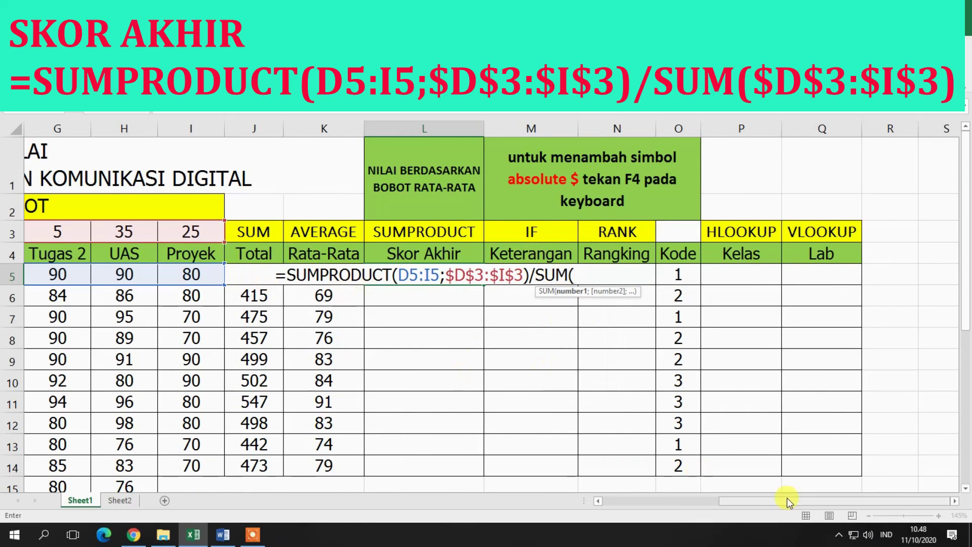
left_click_drag(776, 498, 707, 500)
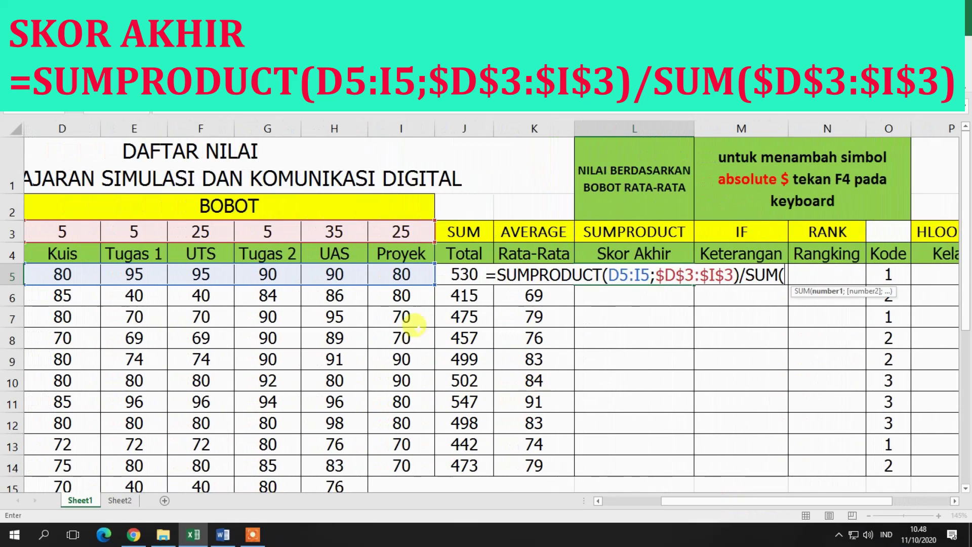
left_click_drag(78, 223, 387, 233)
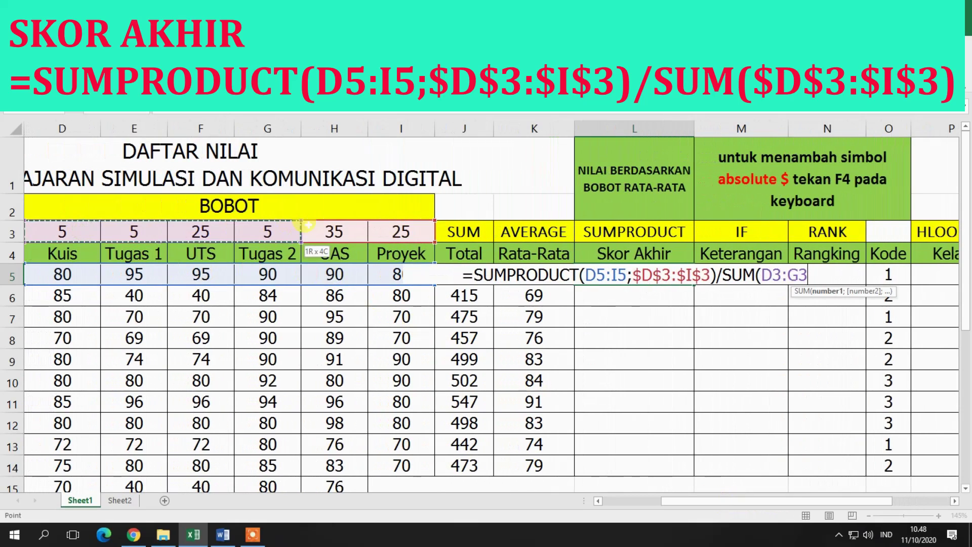
key("F4")
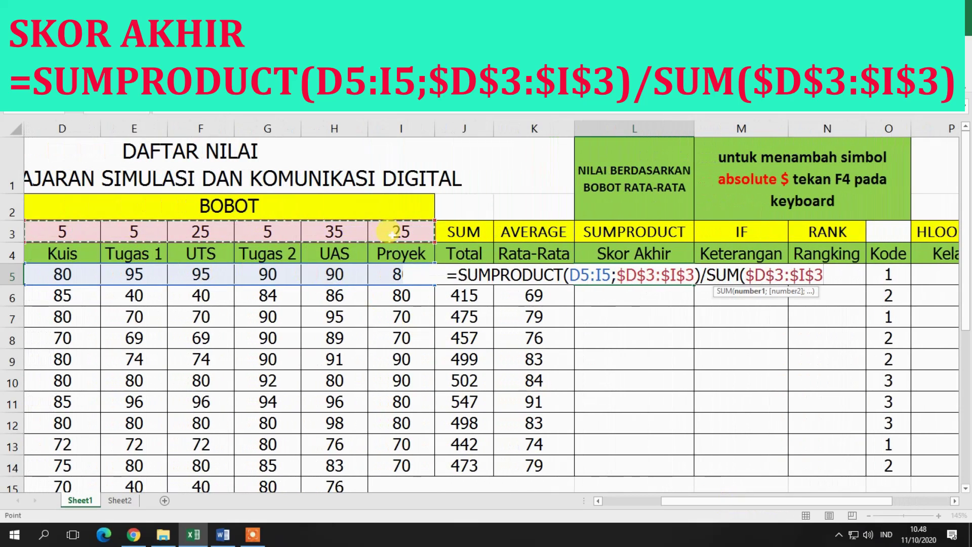
type(")")
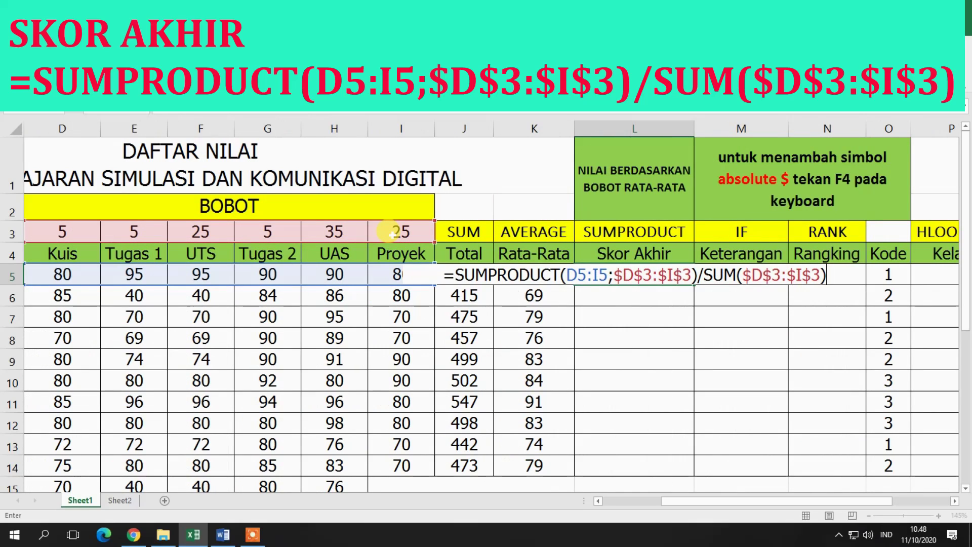
key("Return")
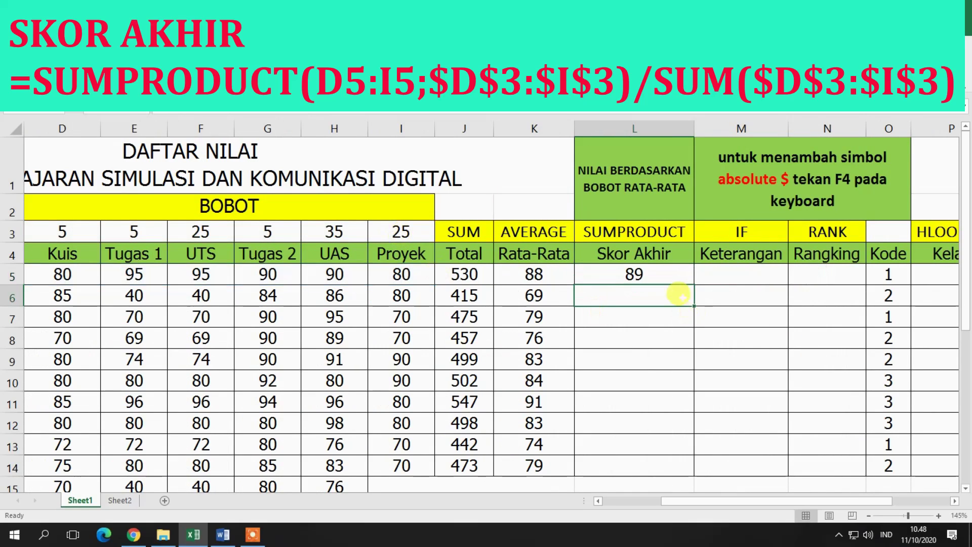
Step: Fill the Skor Akhir formula down to L14 and format the scores with zero decimals
left_click(658, 272)
left_click_drag(694, 285, 688, 468)
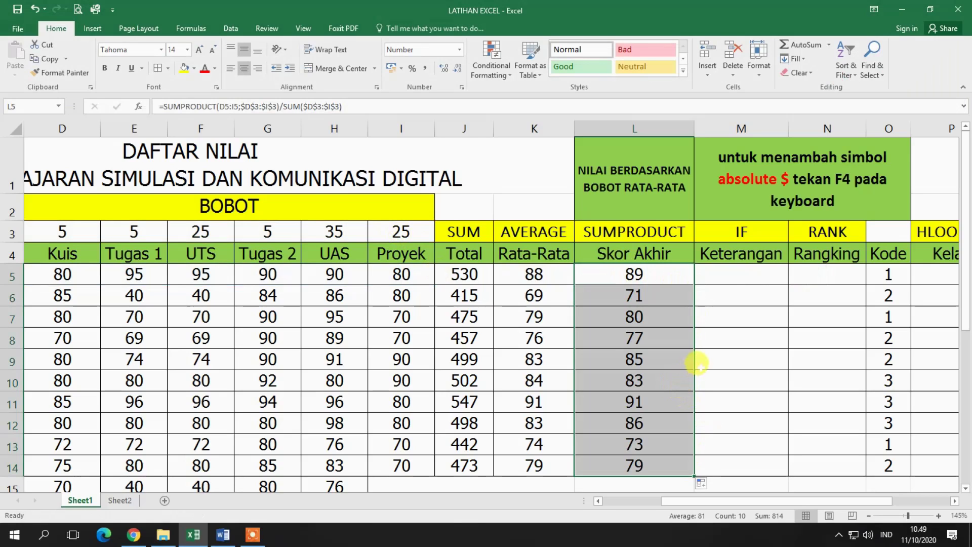
left_click(445, 69)
left_click(446, 68)
left_click(458, 71)
left_click(458, 71)
left_click(445, 70)
left_click(445, 70)
left_click(459, 72)
left_click(459, 72)
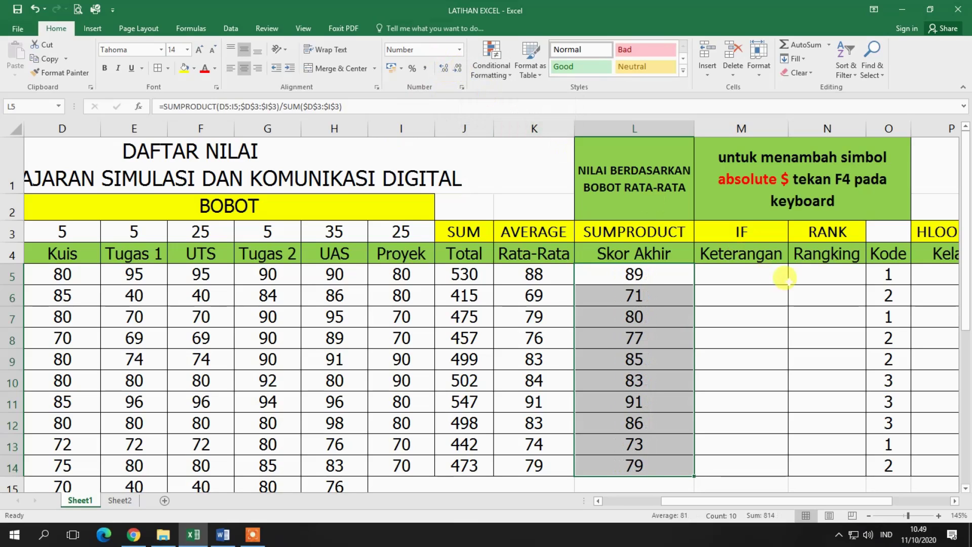
left_click(741, 272)
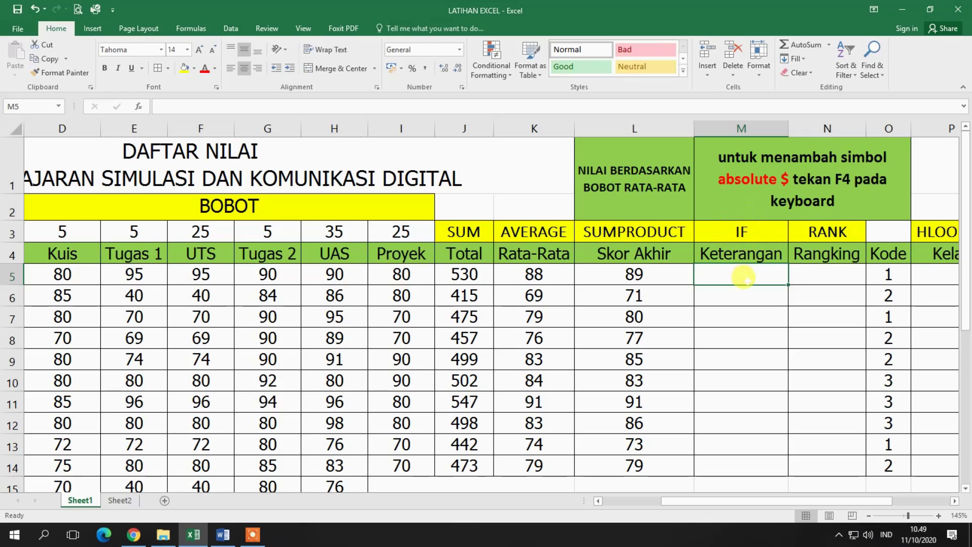
type("=")
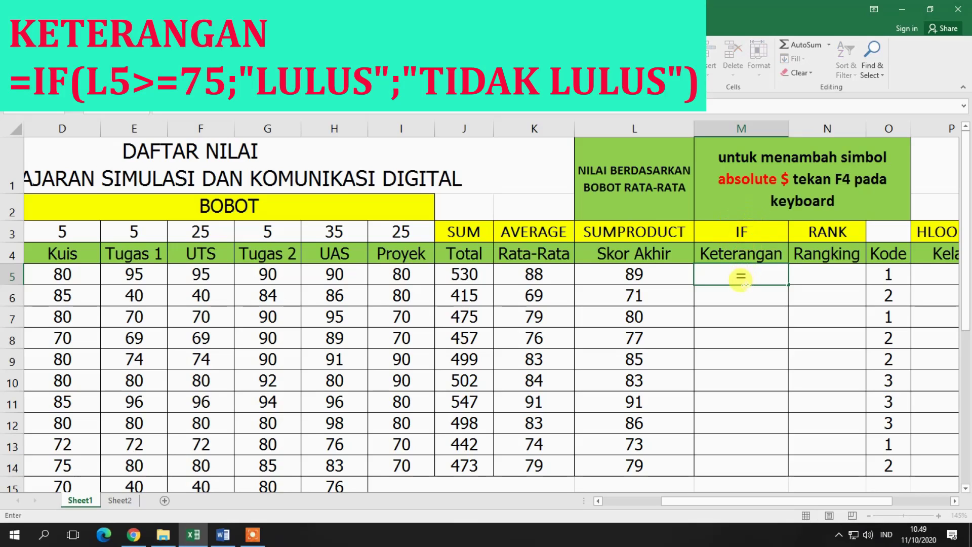
Step: Enter =IF(L5>=75;"LULUS";"TIDAK LULUS") in M5
type("IF")
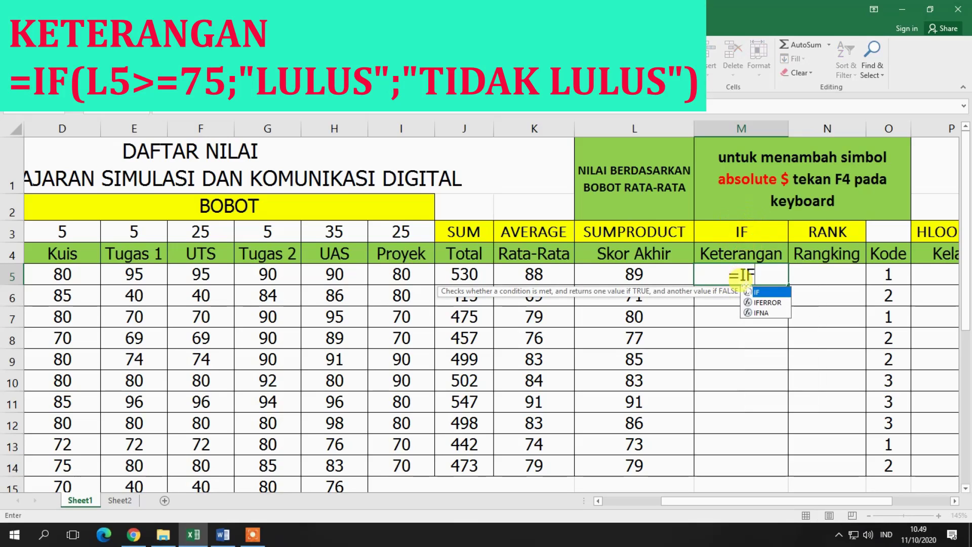
type("(")
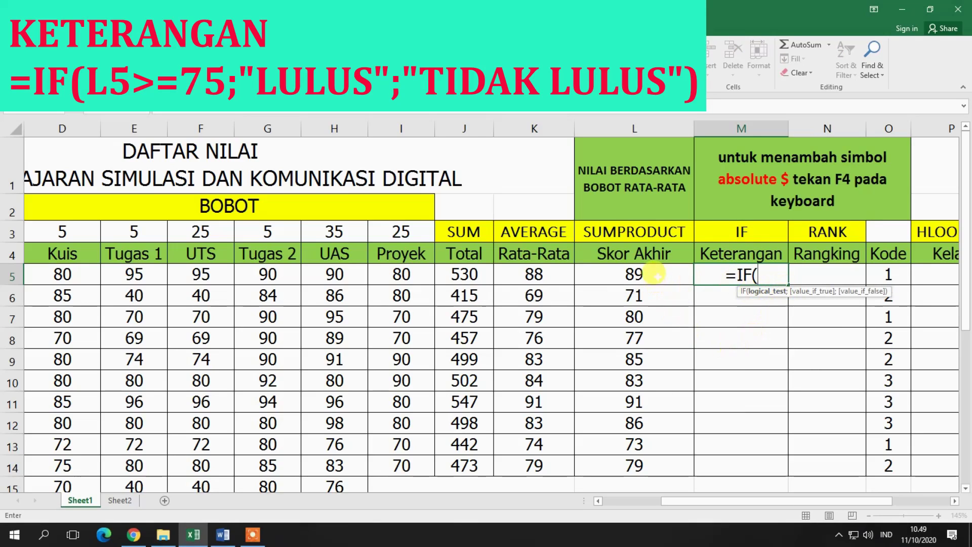
left_click(658, 275)
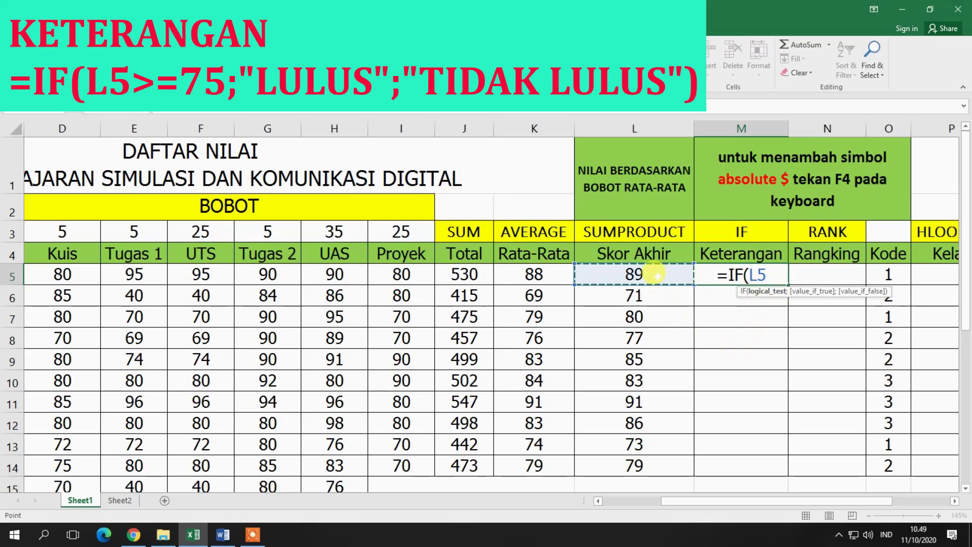
type(">=75")
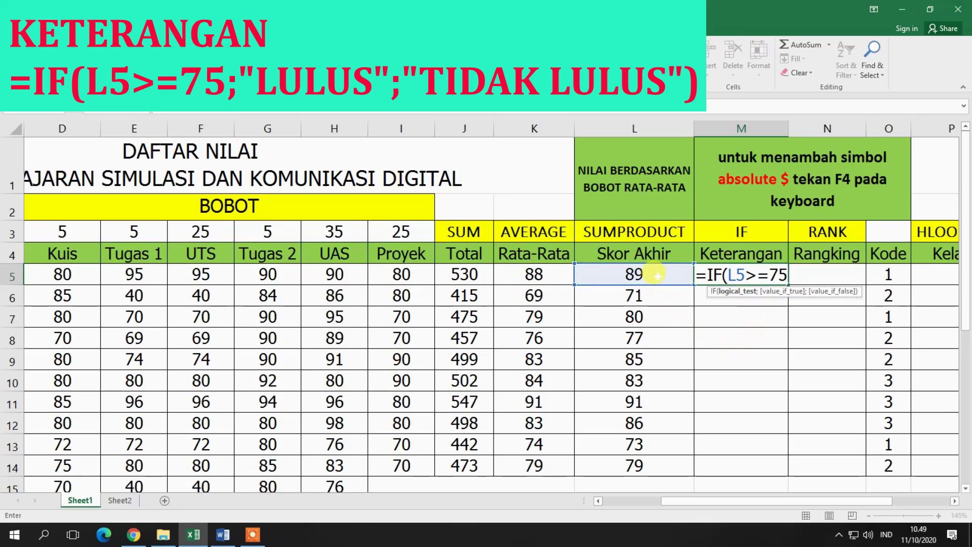
type(";\"lULUS")
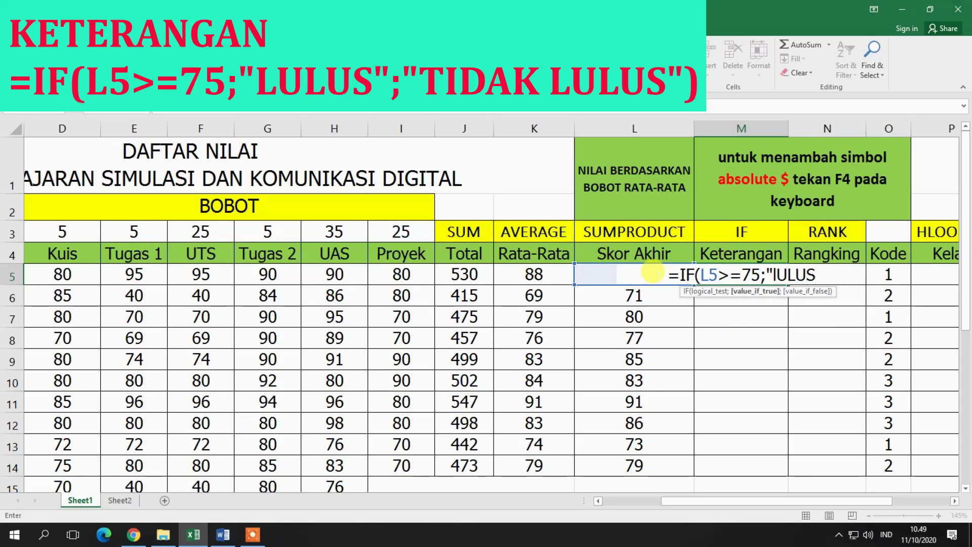
key("BackSpace")
key("BackSpace")
key("BackSpace")
type("LULUS\"")
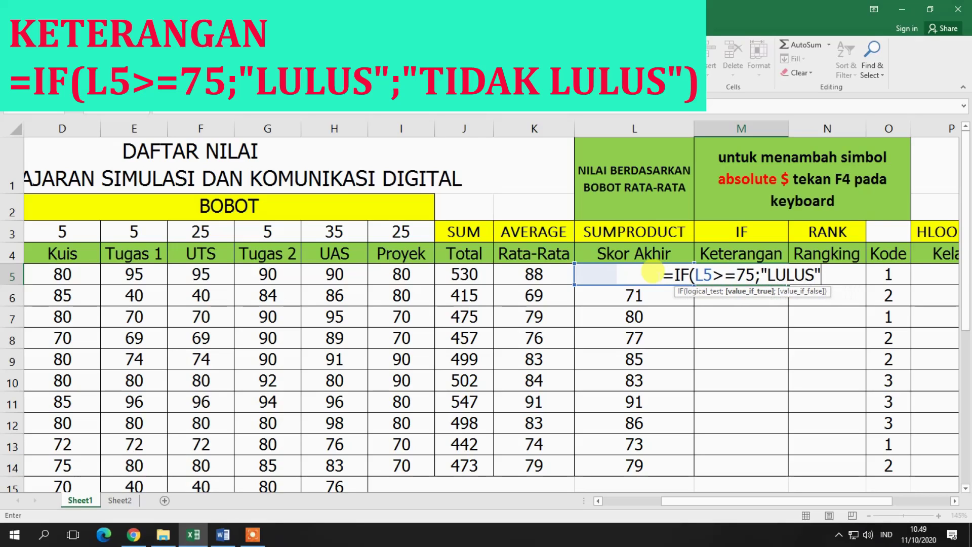
type(";\"TIDAK LULUS\")")
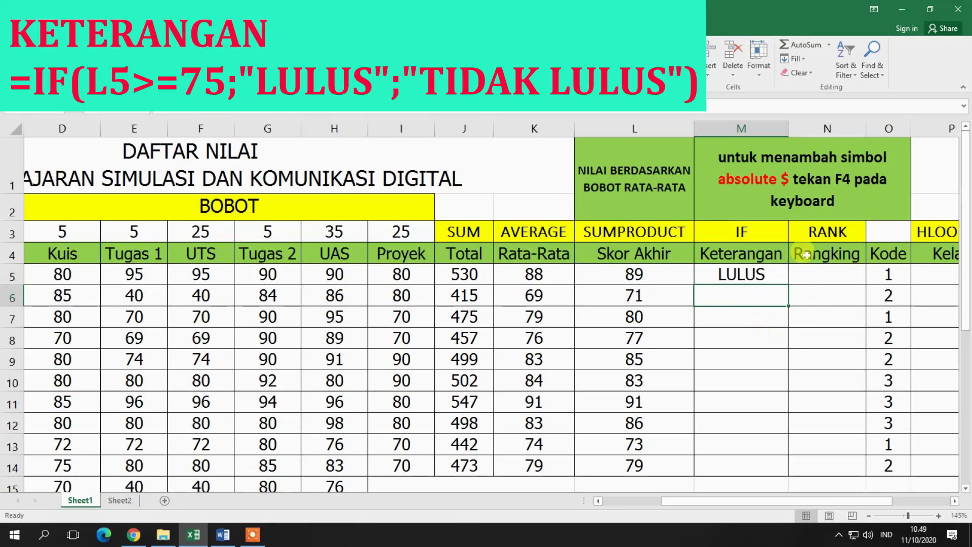
Step: Copy the pass/fail formula down to M14 and widen column M to fit TIDAK LULUS
left_click(750, 272)
left_click_drag(788, 283, 784, 460)
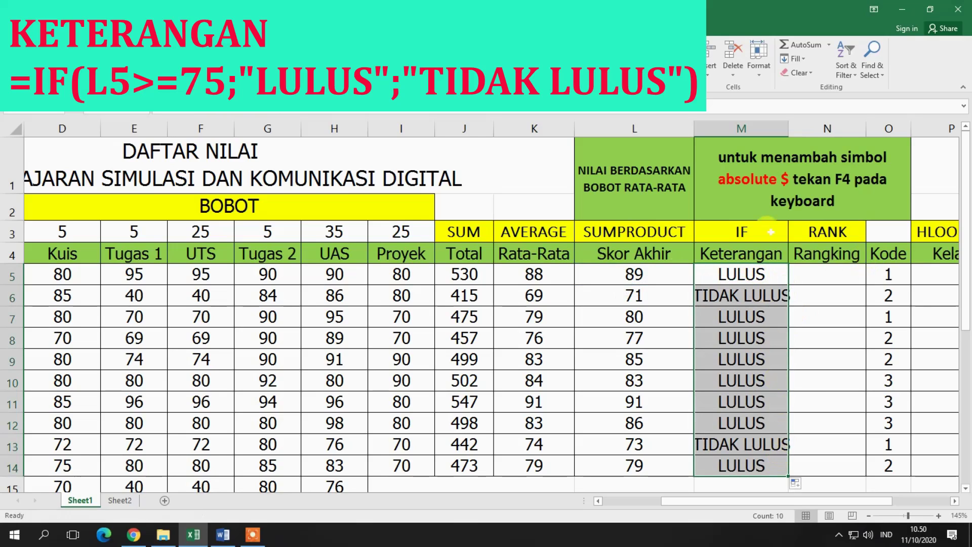
double_click(784, 120)
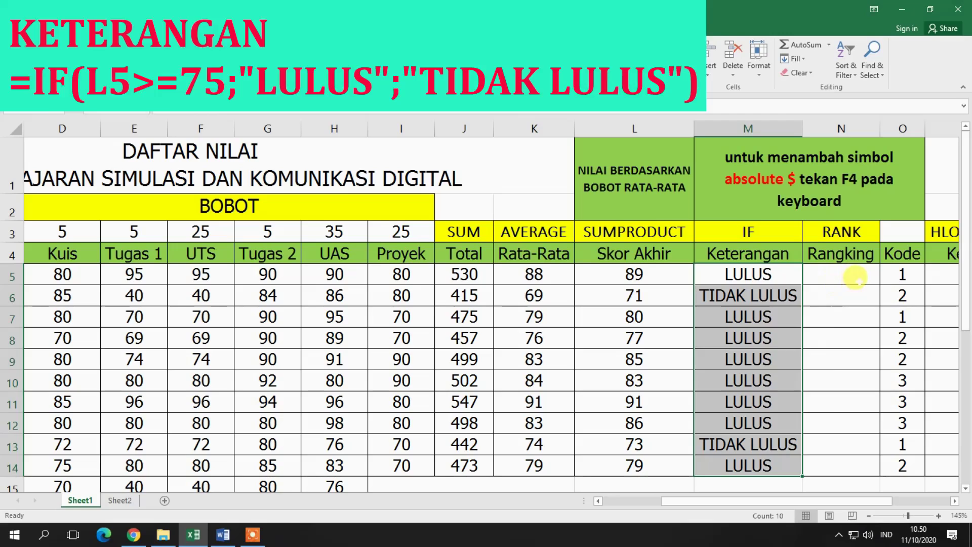
Step: Start =RANK in N5 with L5 as the number and L5:L14 as the range
left_click(856, 277)
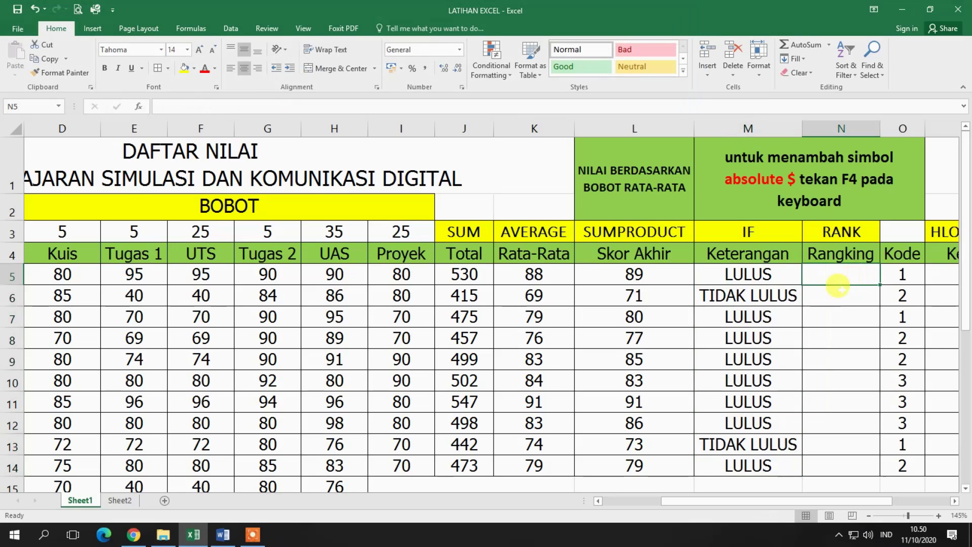
type("=RANK")
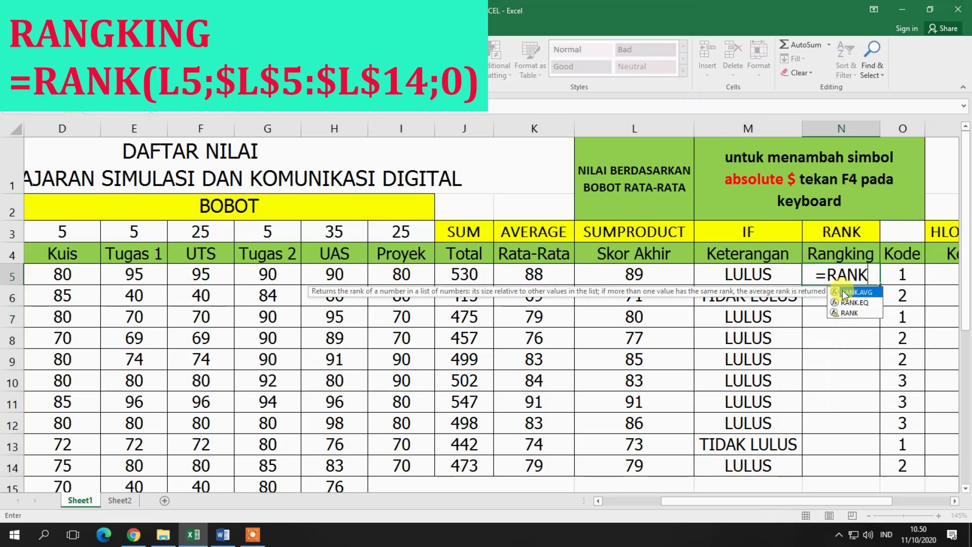
double_click(856, 312)
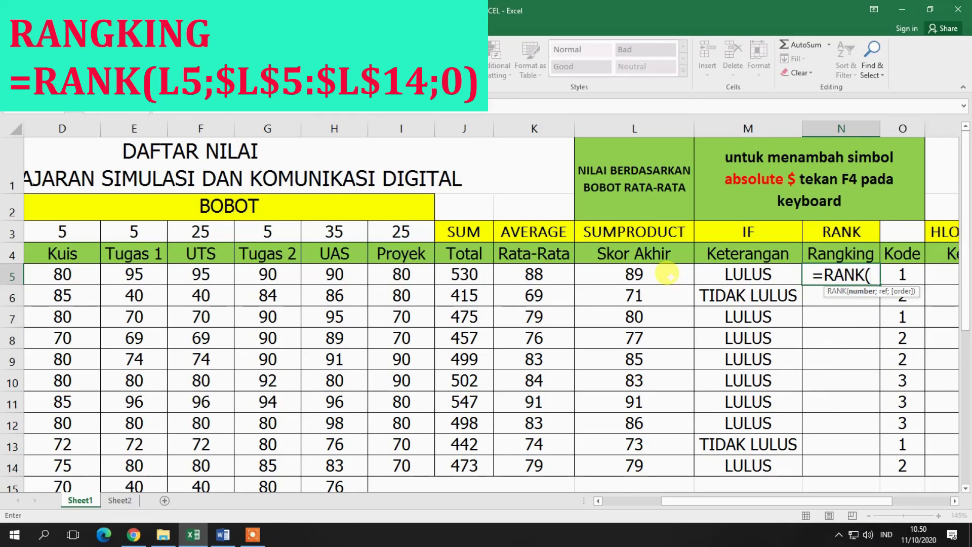
left_click(668, 274)
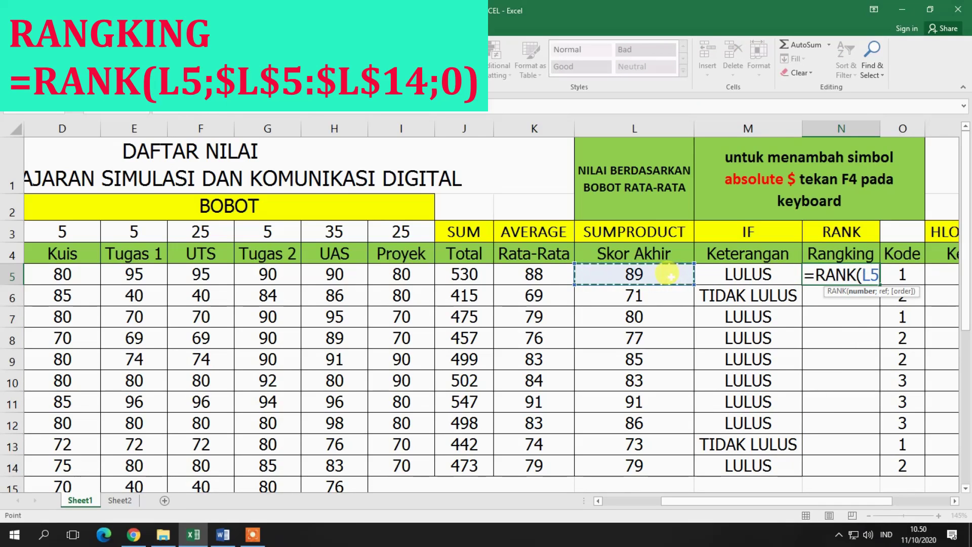
type(";")
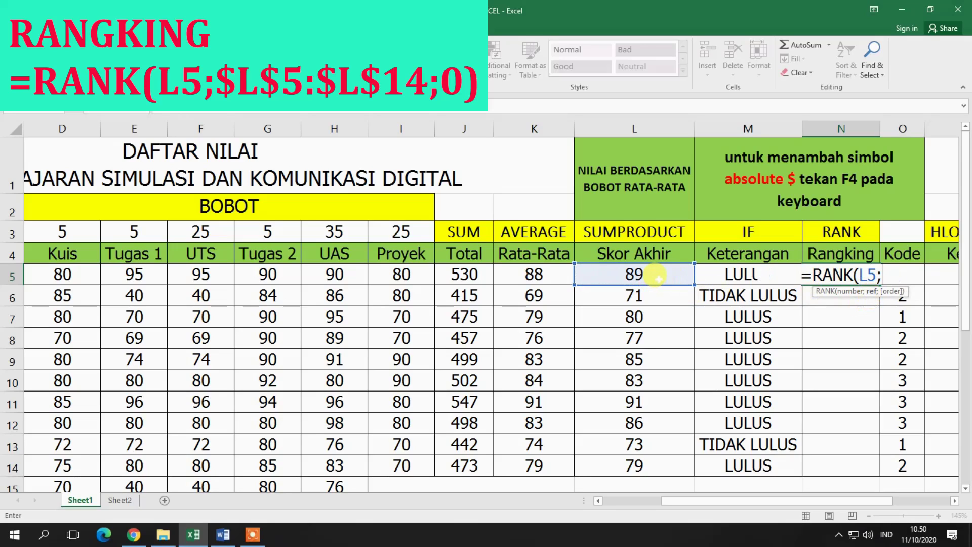
left_click_drag(660, 276, 663, 466)
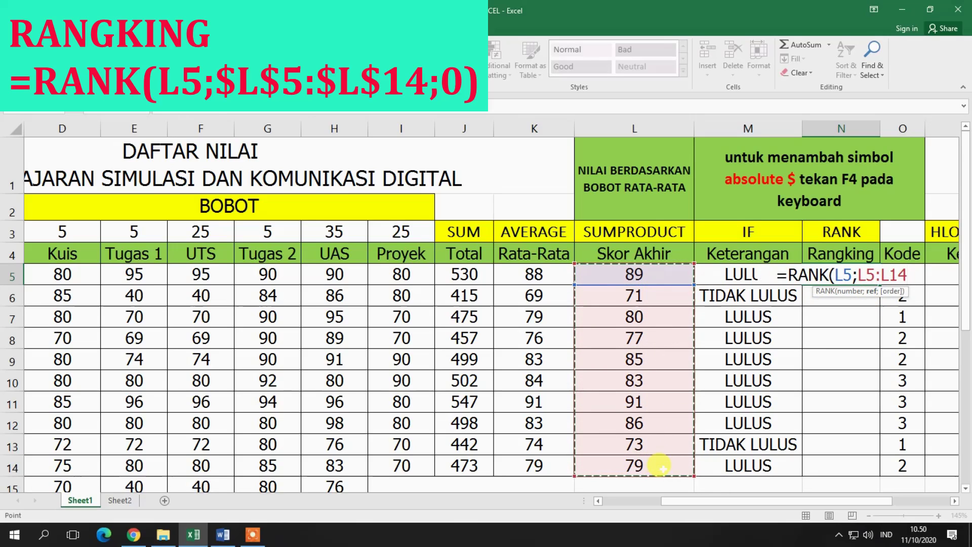
key("F4")
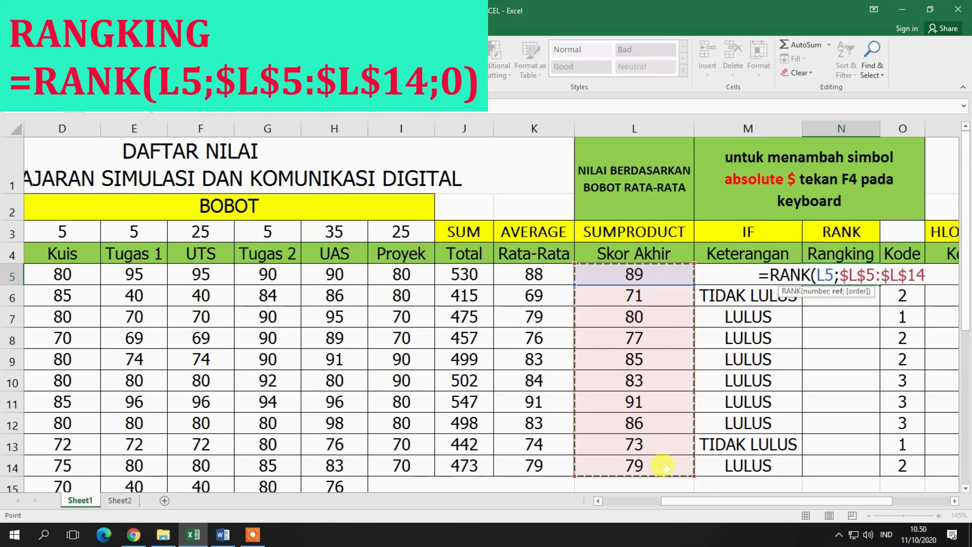
key("F4")
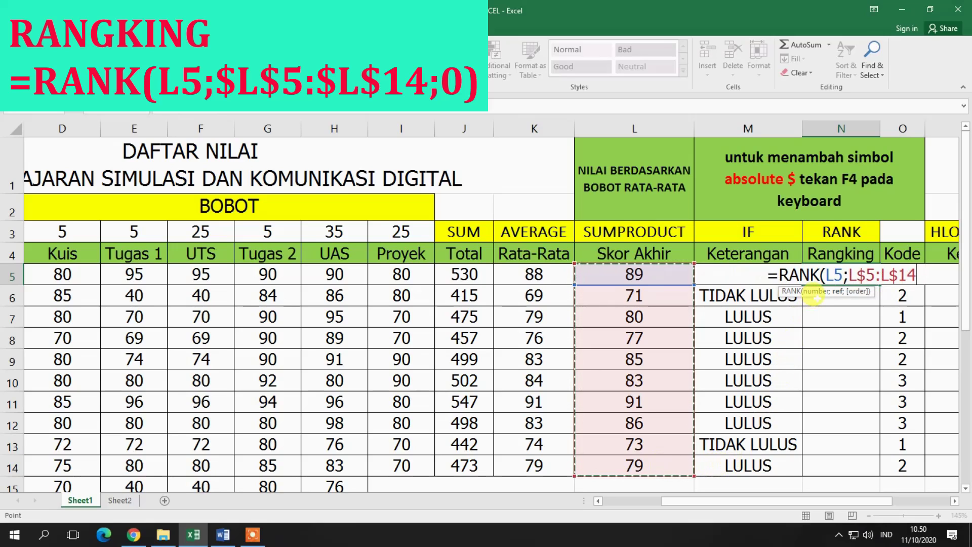
key("BackSpace")
key("BackSpace")
key("BackSpace")
key("BackSpace")
key("BackSpace")
key("BackSpace")
key("BackSpace")
key("BackSpace")
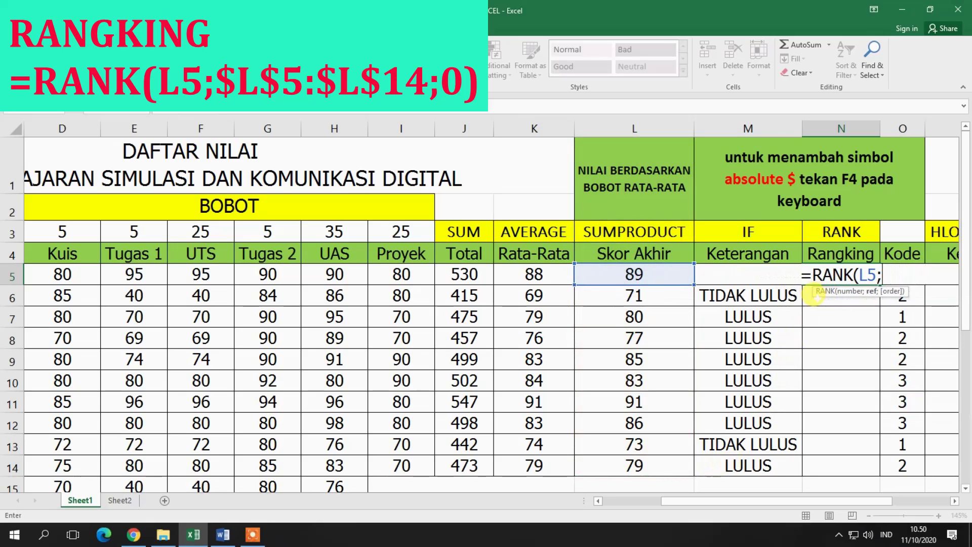
left_click_drag(661, 274, 673, 463)
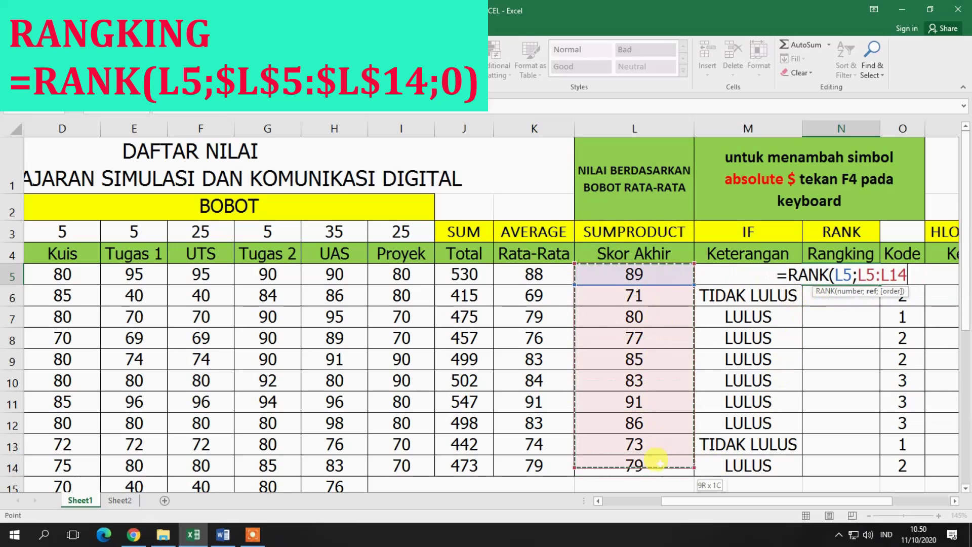
type(";")
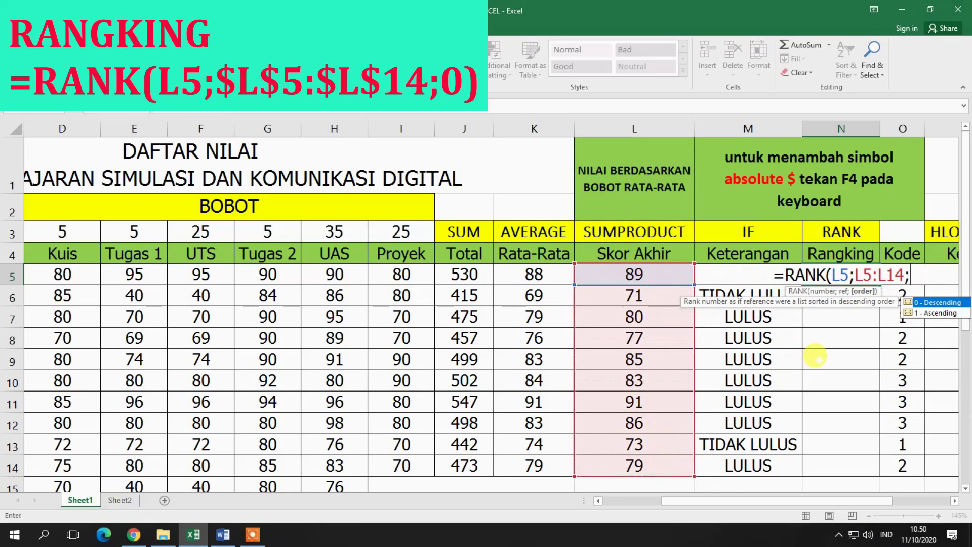
double_click(924, 303)
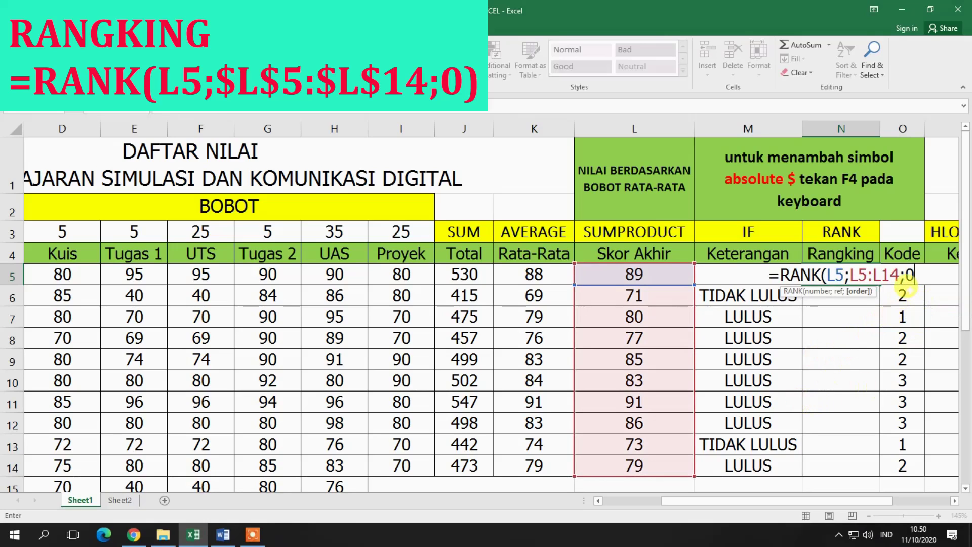
Step: Finish =RANK(L5;$L$5:$L$14;0) in N5 and fill the ranks down to N14
key("BackSpace")
key("BackSpace")
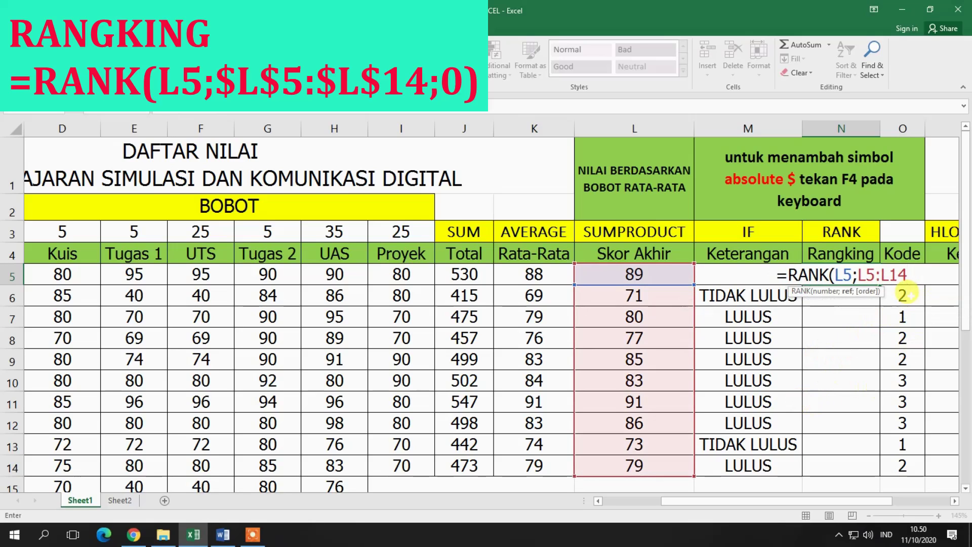
key("BackSpace")
key("BackSpace")
key("BackSpace")
key("BackSpace")
key("BackSpace")
key("BackSpace")
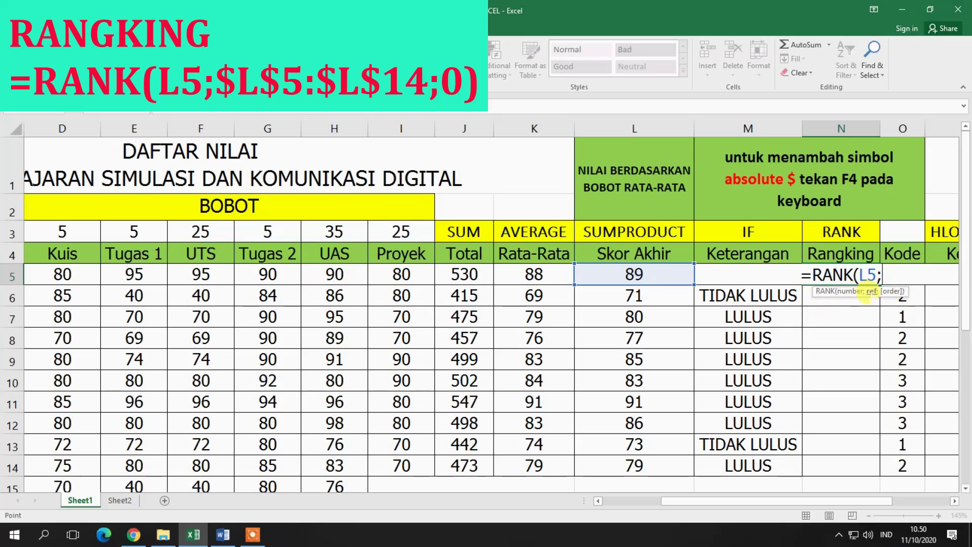
left_click_drag(672, 275, 658, 470)
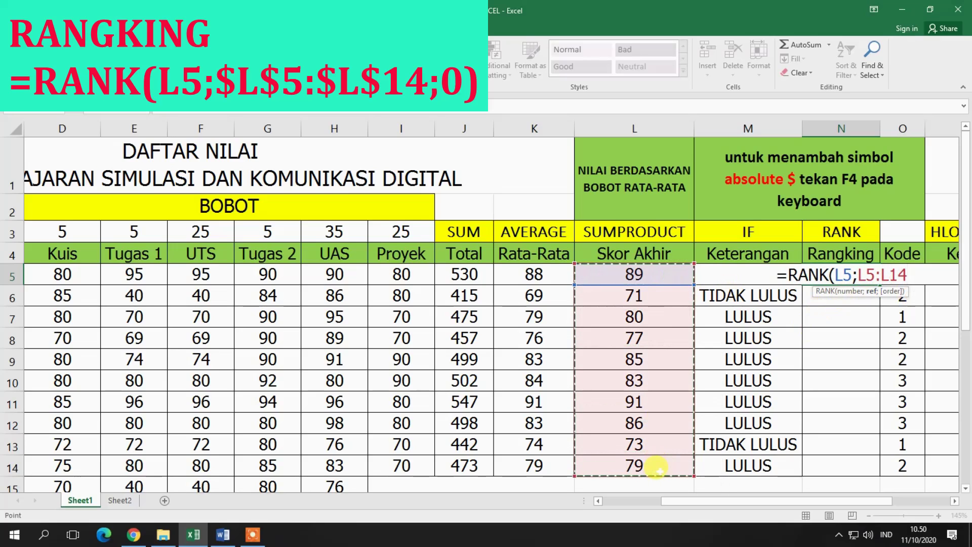
key("F4")
type(";")
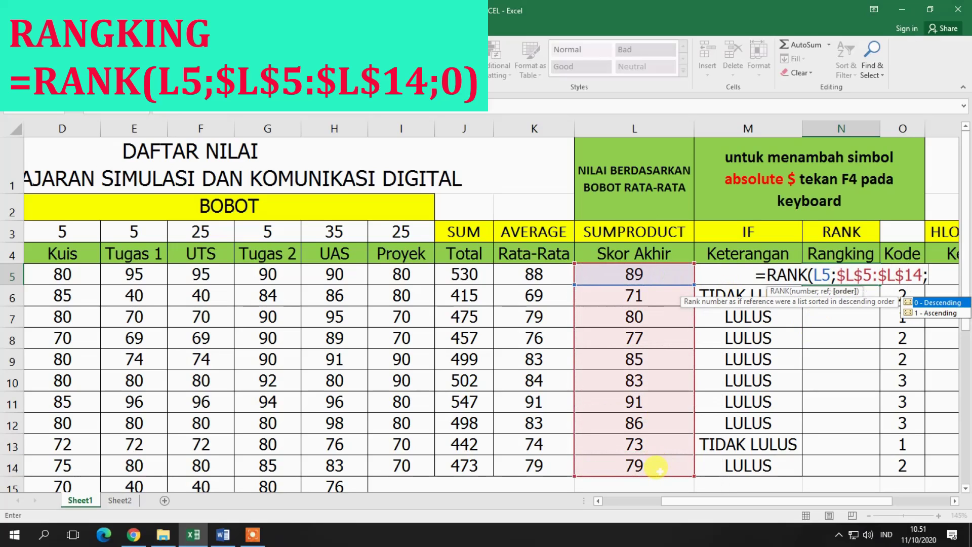
double_click(947, 303)
type(")")
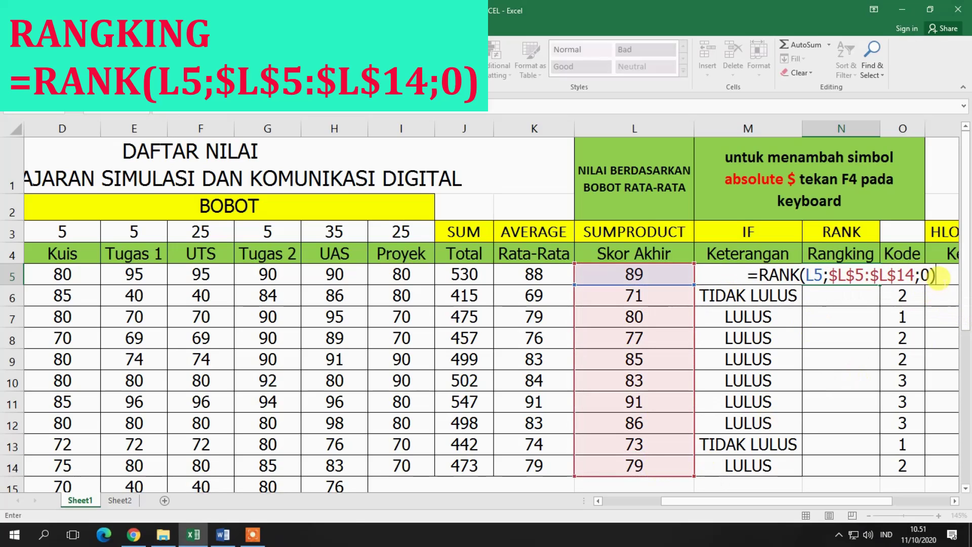
key("Return")
left_click(853, 272)
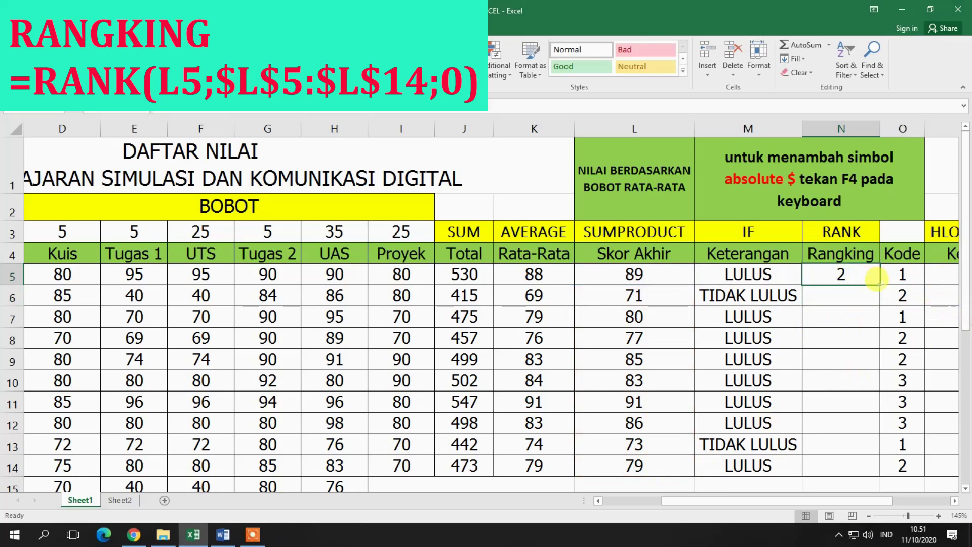
left_click_drag(880, 283, 882, 466)
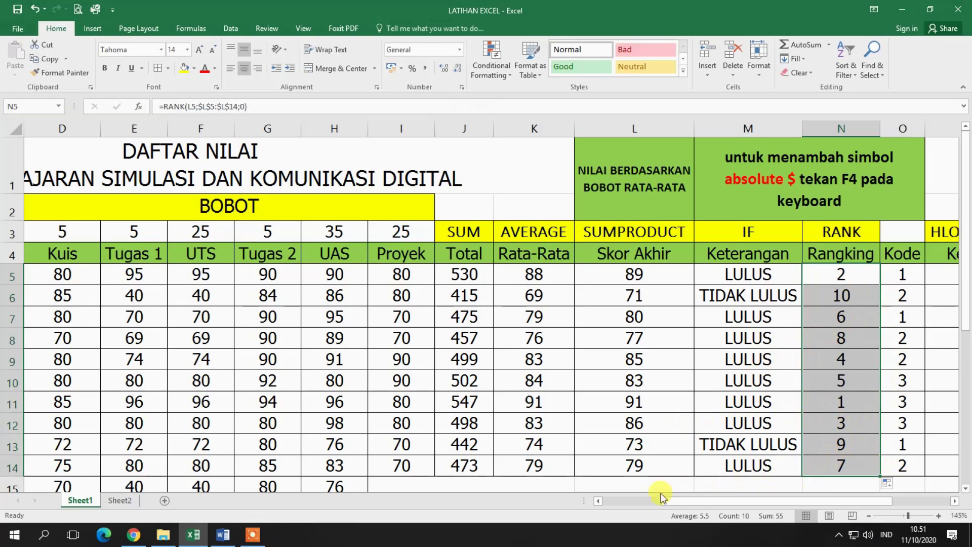
left_click_drag(692, 503, 731, 503)
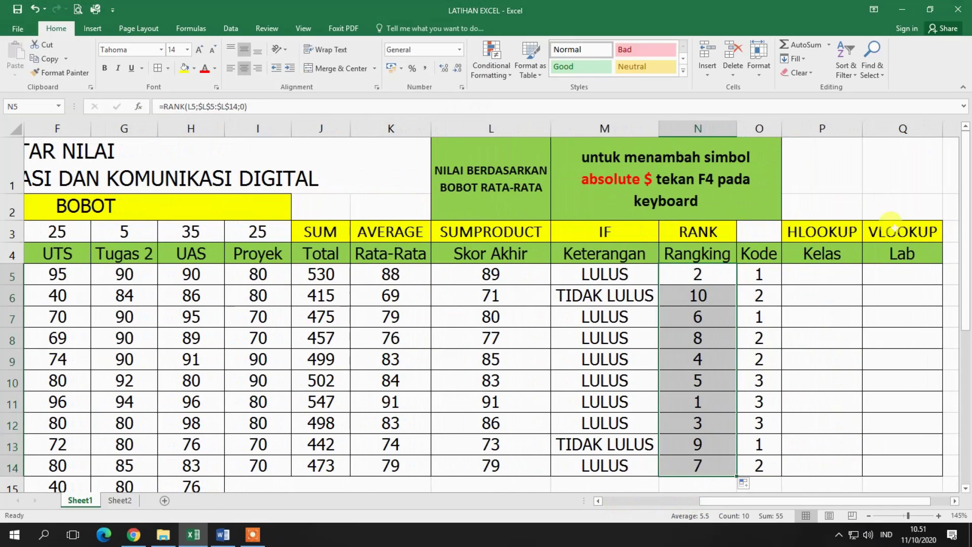
left_click_drag(772, 501, 808, 500)
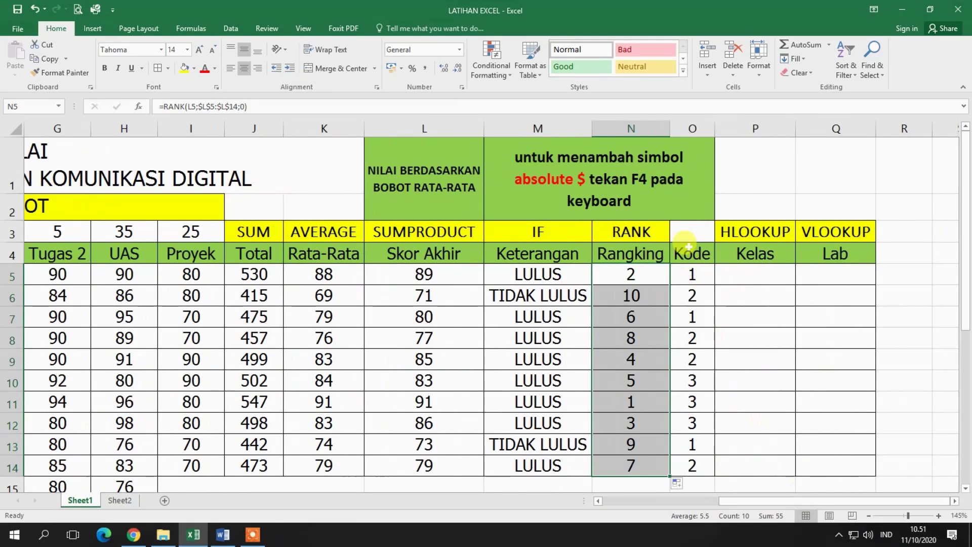
scroll(727, 347, "down", 2)
scroll(728, 348, "down", 1)
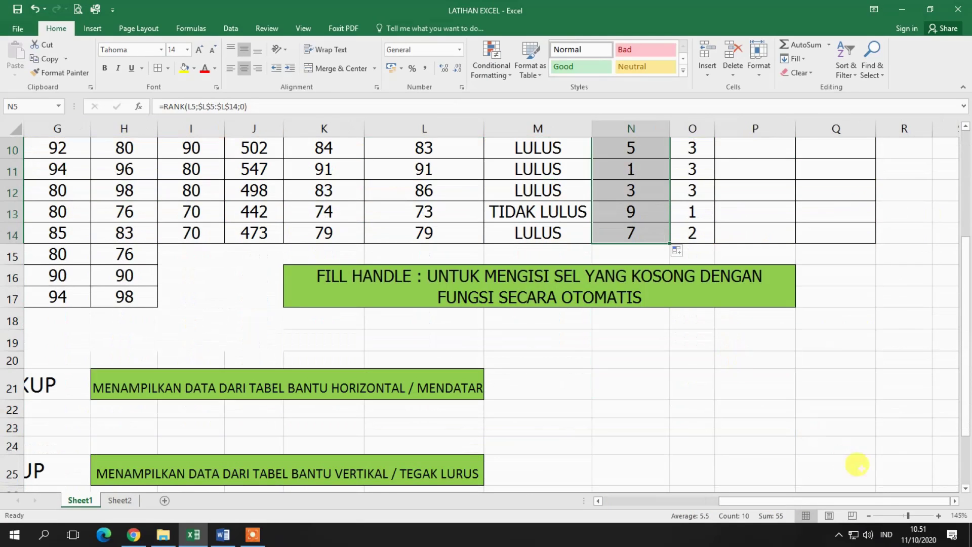
left_click_drag(867, 500, 704, 501)
scroll(712, 434, "down", 2)
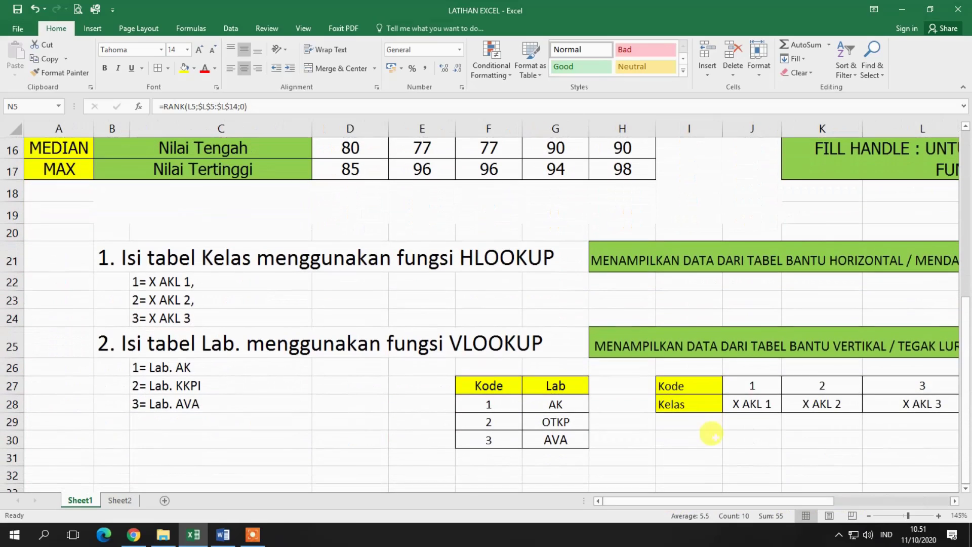
left_click_drag(799, 501, 813, 502)
left_click(48, 258)
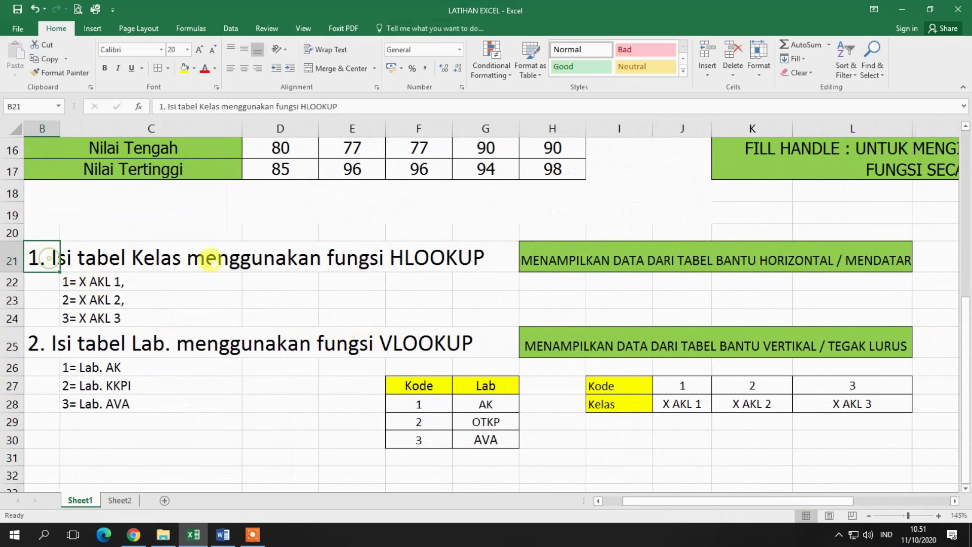
left_click(256, 299)
mouse_move(42, 259)
left_mouse_down()
mouse_move(252, 238)
mouse_move(659, 244)
left_mouse_up()
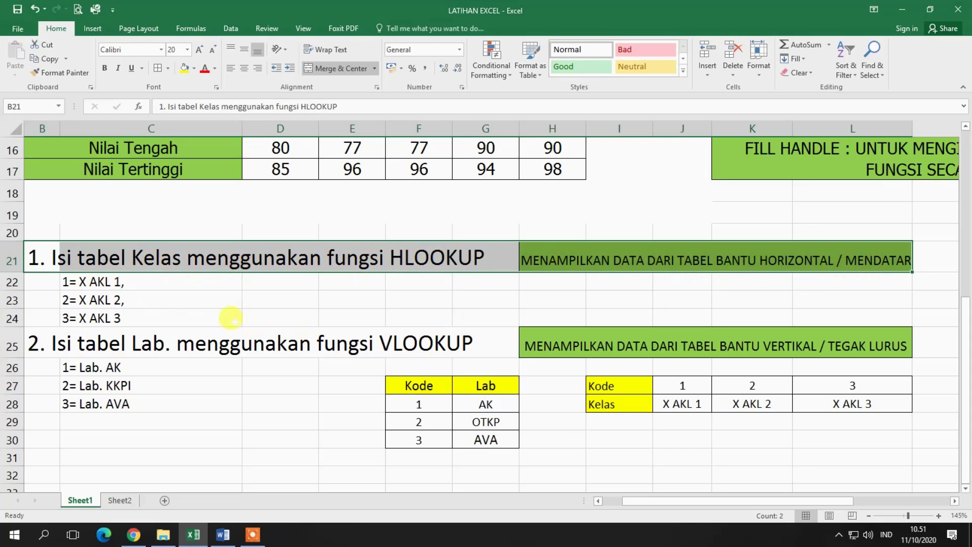
left_click_drag(41, 343, 692, 342)
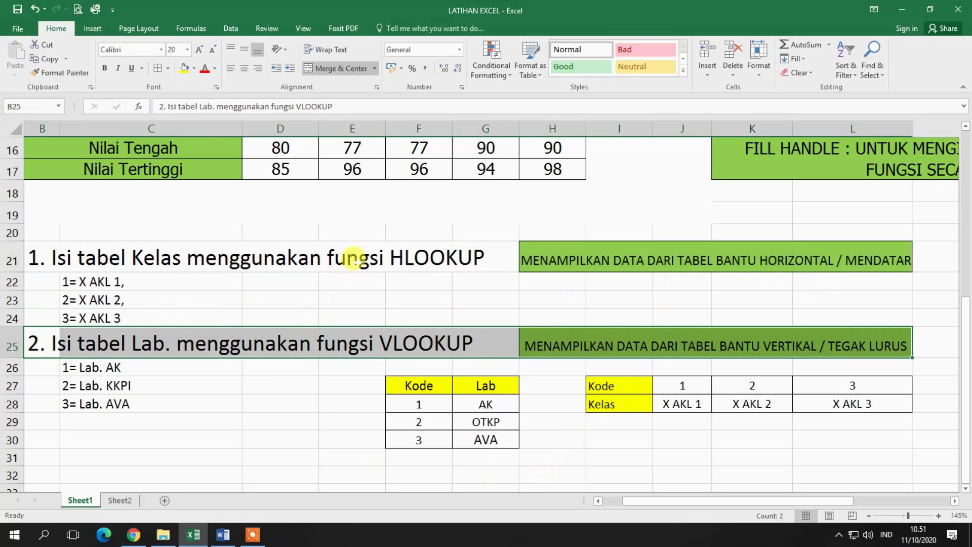
left_click(415, 258)
left_click(437, 384)
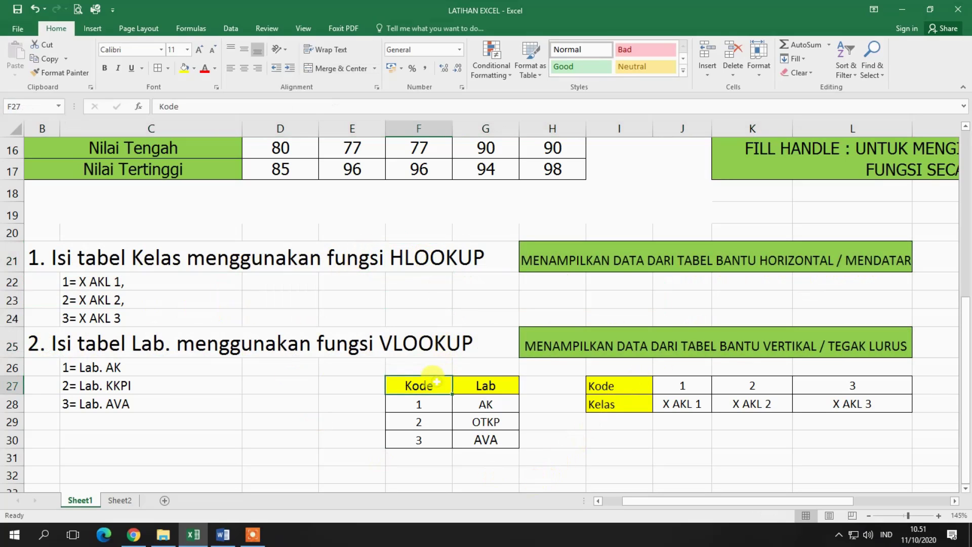
left_click(414, 261)
mouse_move(624, 383)
left_mouse_down()
mouse_move(868, 389)
mouse_move(881, 405)
left_mouse_up()
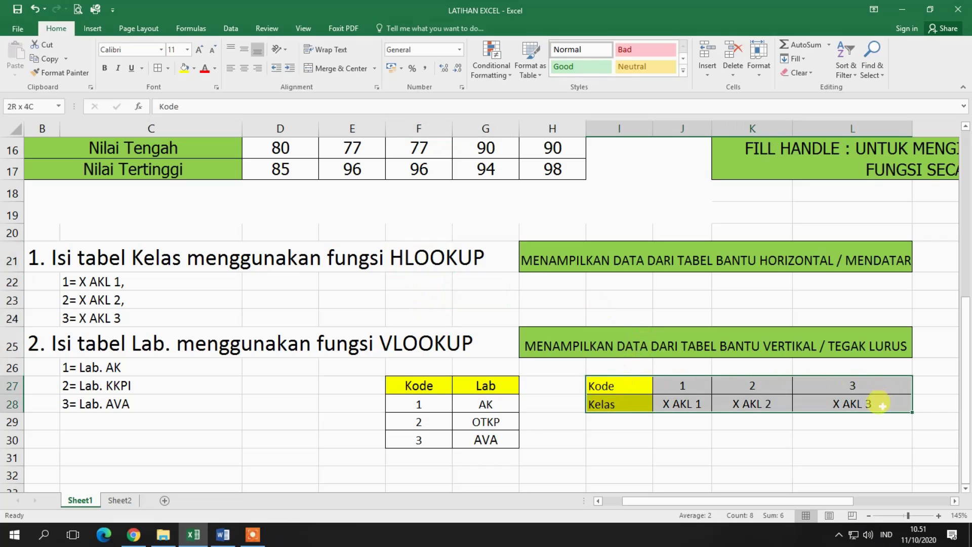
left_click_drag(638, 426, 840, 420)
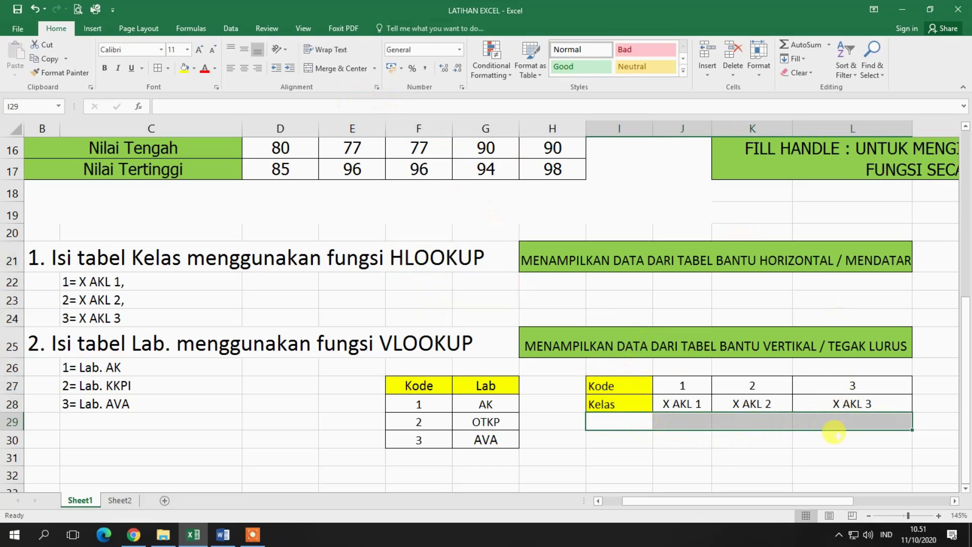
left_click_drag(624, 386, 856, 404)
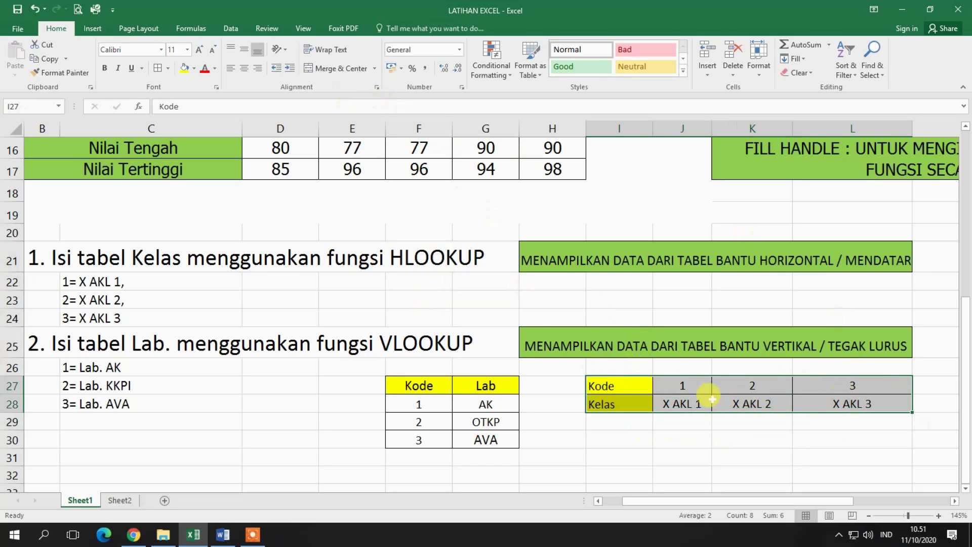
left_click(456, 340)
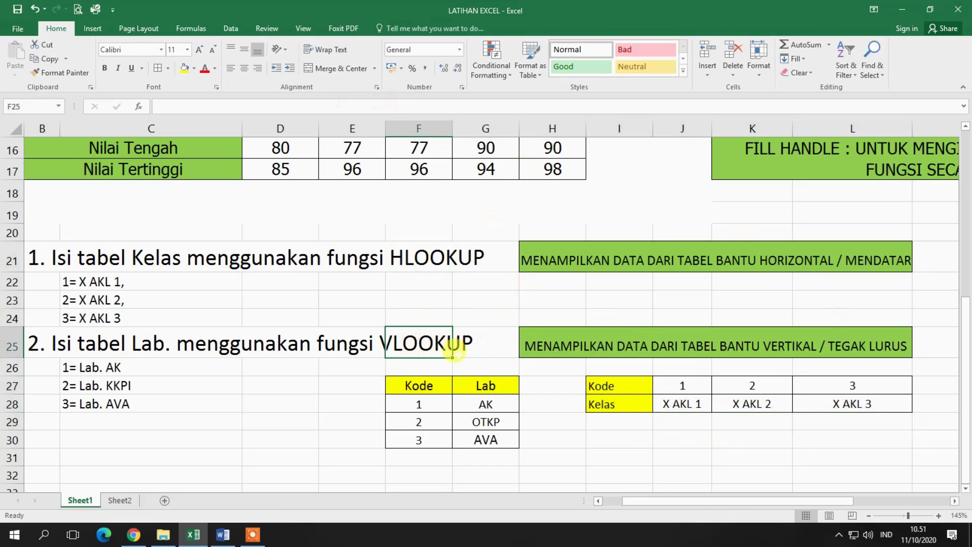
mouse_move(416, 388)
left_mouse_down()
mouse_move(499, 426)
mouse_move(497, 440)
left_mouse_up()
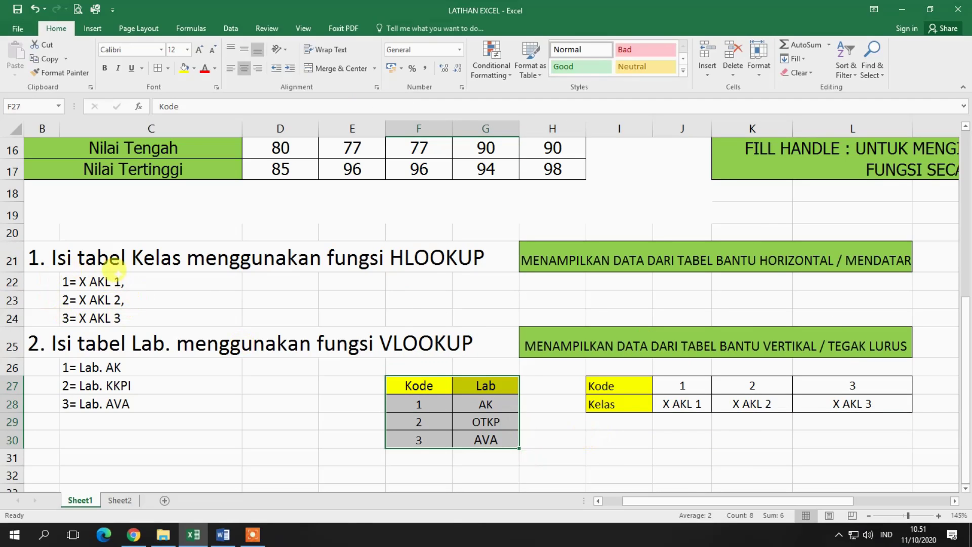
scroll(793, 450, "up", 3)
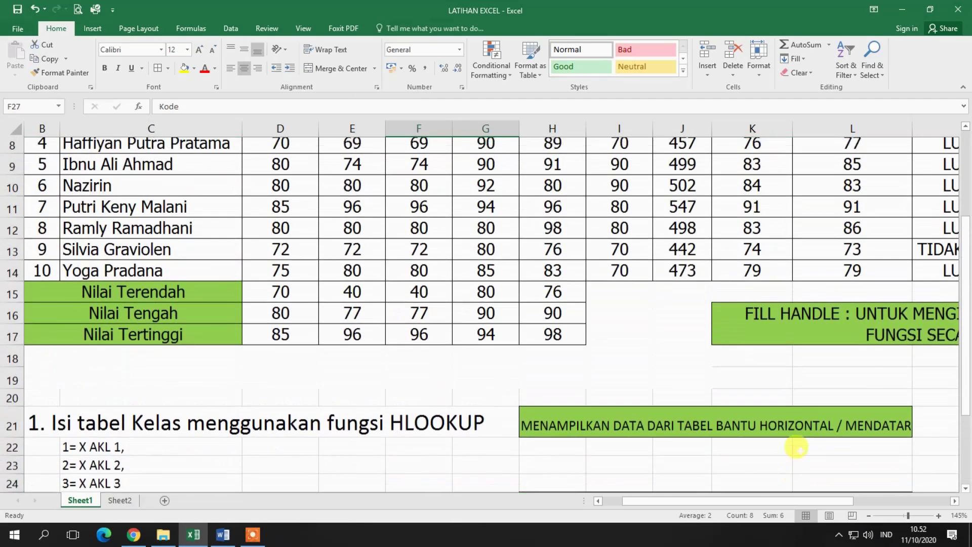
left_click_drag(740, 501, 837, 500)
scroll(807, 427, "up", 2)
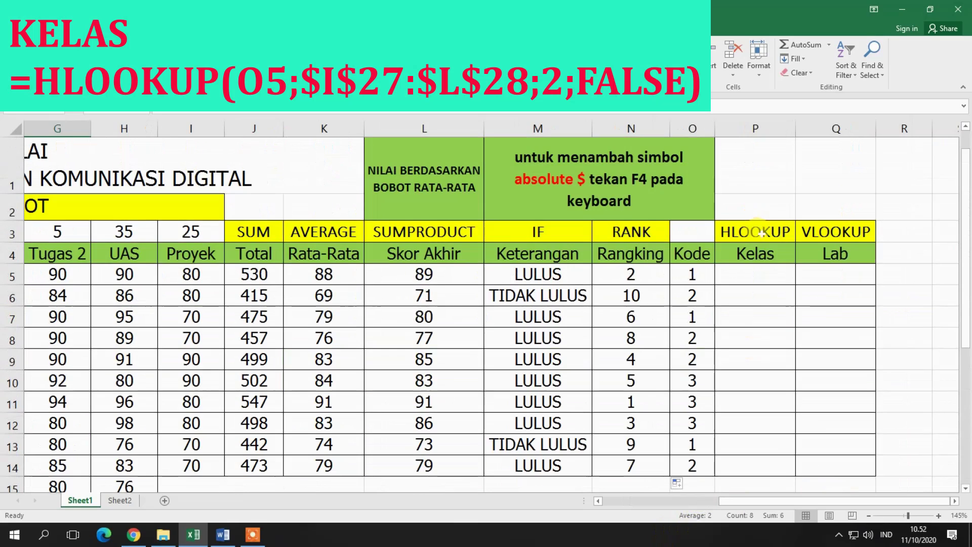
Step: Start =HLOOKUP(O5; in P5 and select the Kode/Kelas table as lookup range
left_click(765, 274)
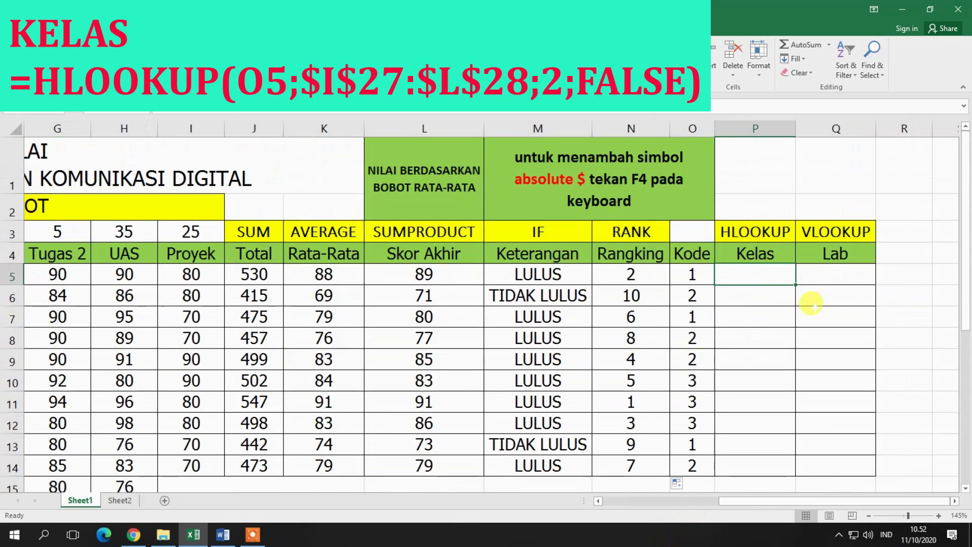
type("=HL")
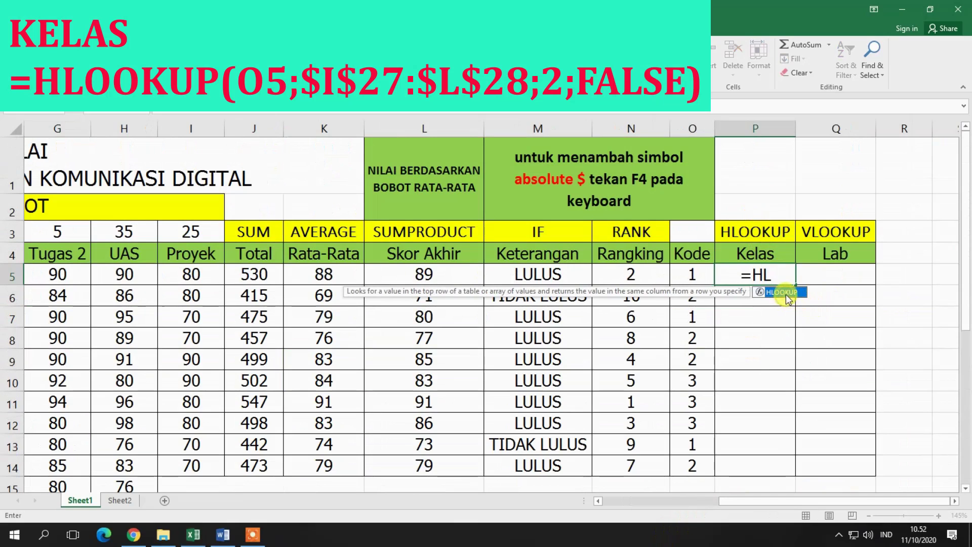
key("Tab")
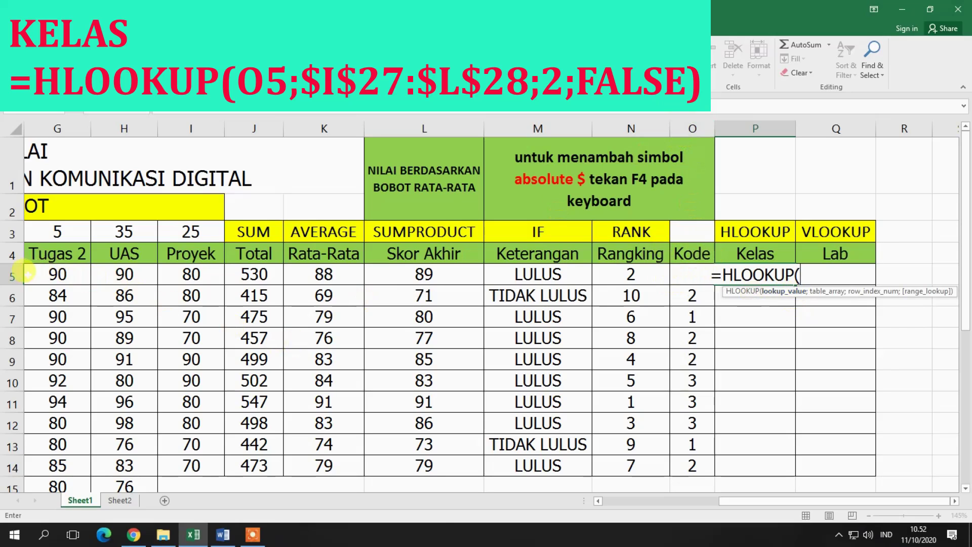
type("o5")
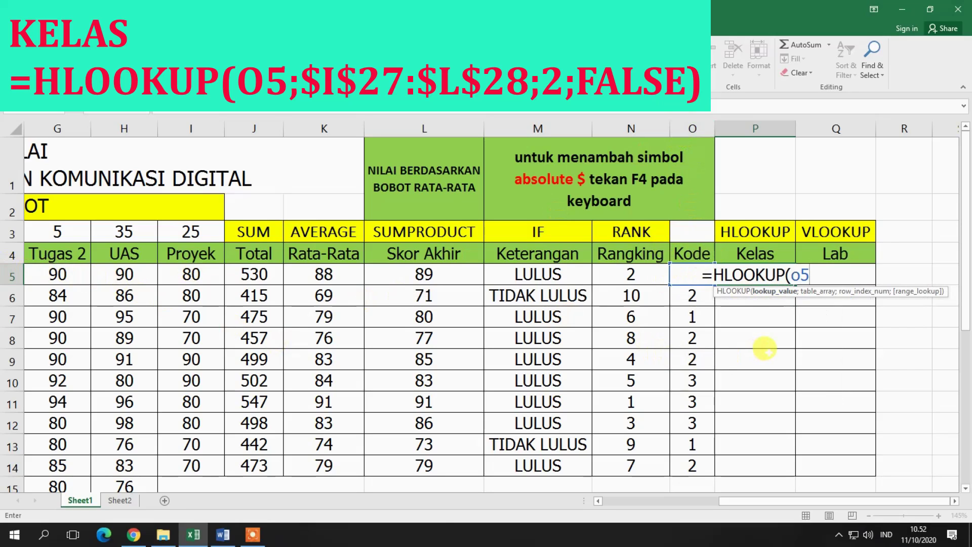
type(";")
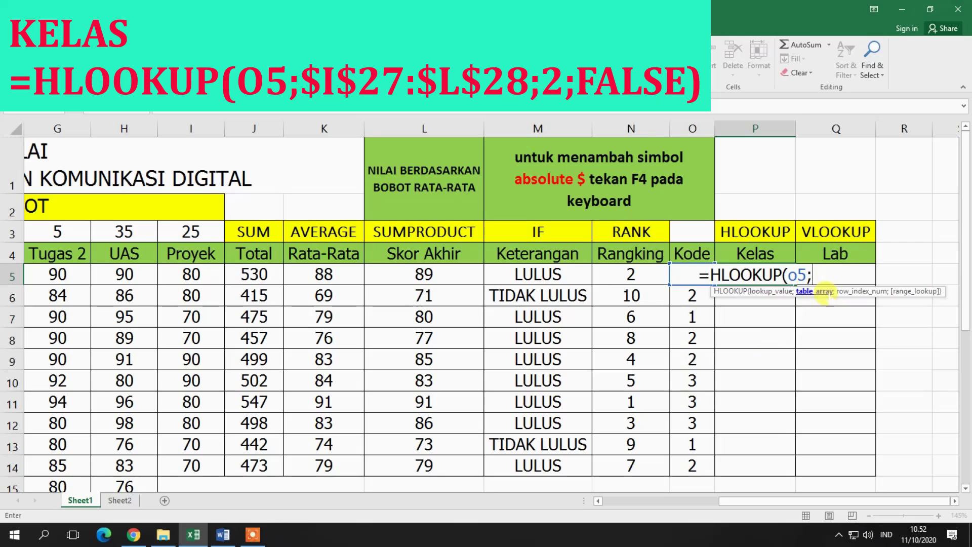
scroll(565, 434, "down", 3)
scroll(380, 326, "down", 1)
scroll(271, 369, "down", 2)
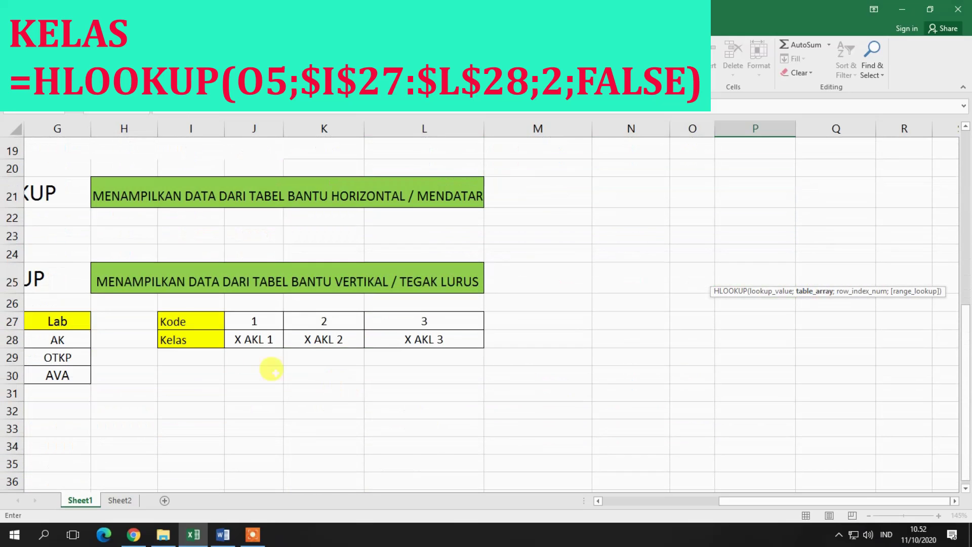
left_click_drag(195, 326, 445, 339)
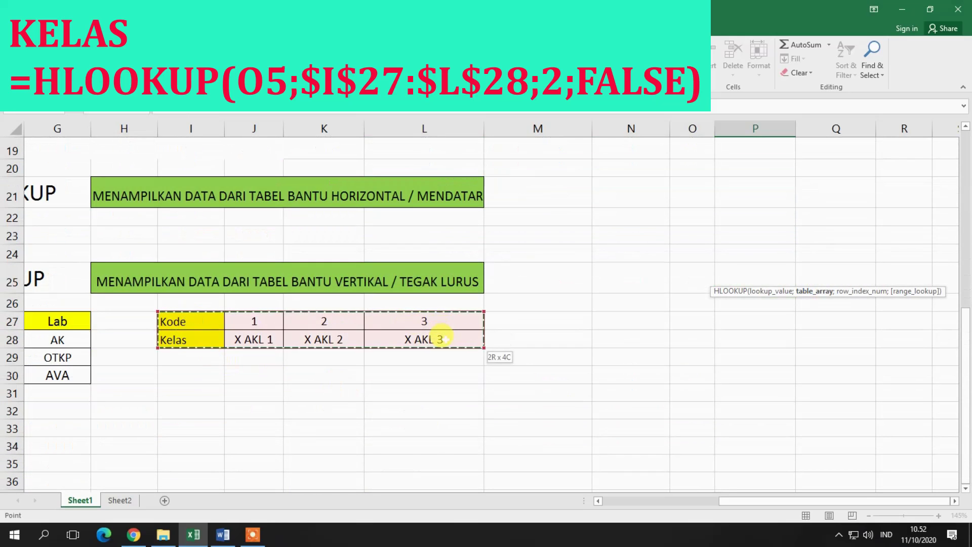
key("F4")
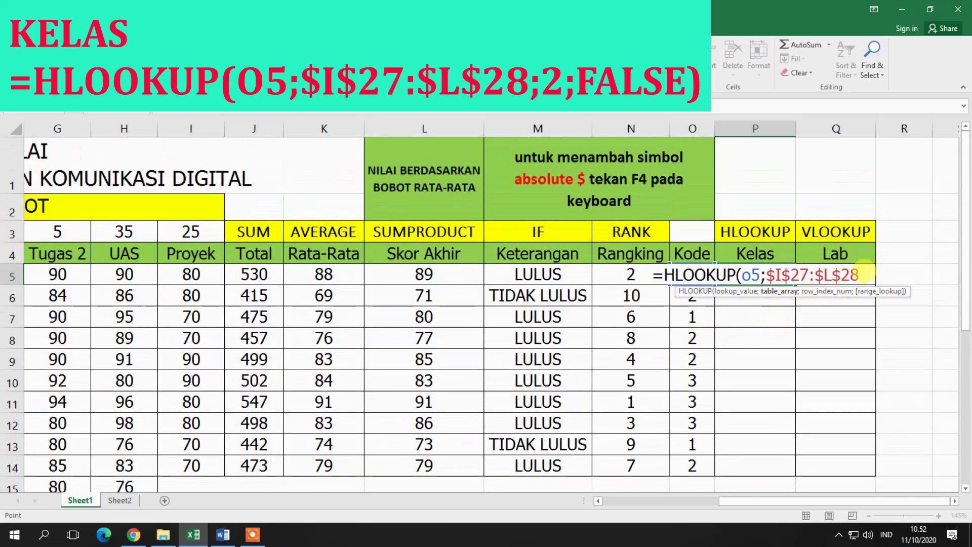
left_click_drag(861, 274, 766, 276)
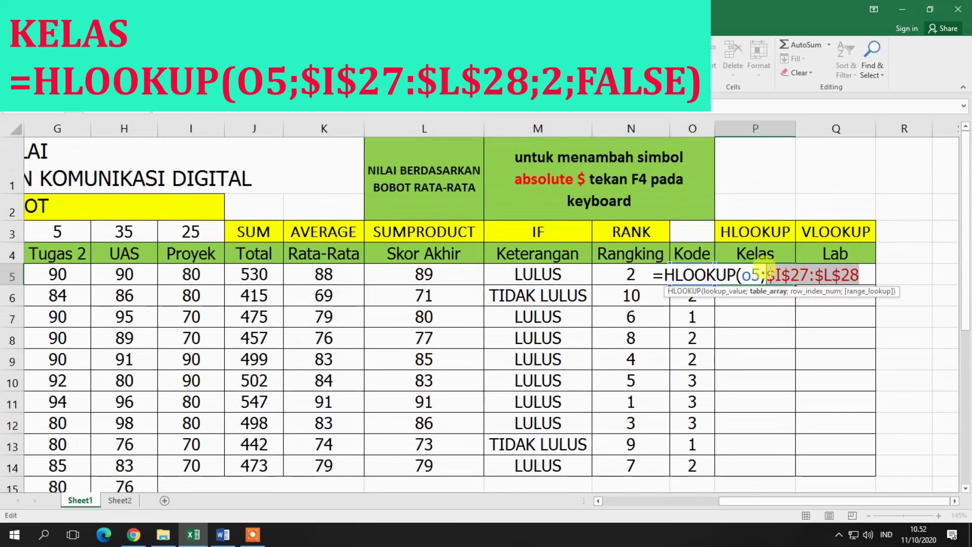
key("BackSpace")
Step: Complete =HLOOKUP(O5;$I$27:$L$28;2;FALSE) in P5 and copy it down the Kelas column
scroll(732, 307, "down", 3)
scroll(765, 348, "down", 2)
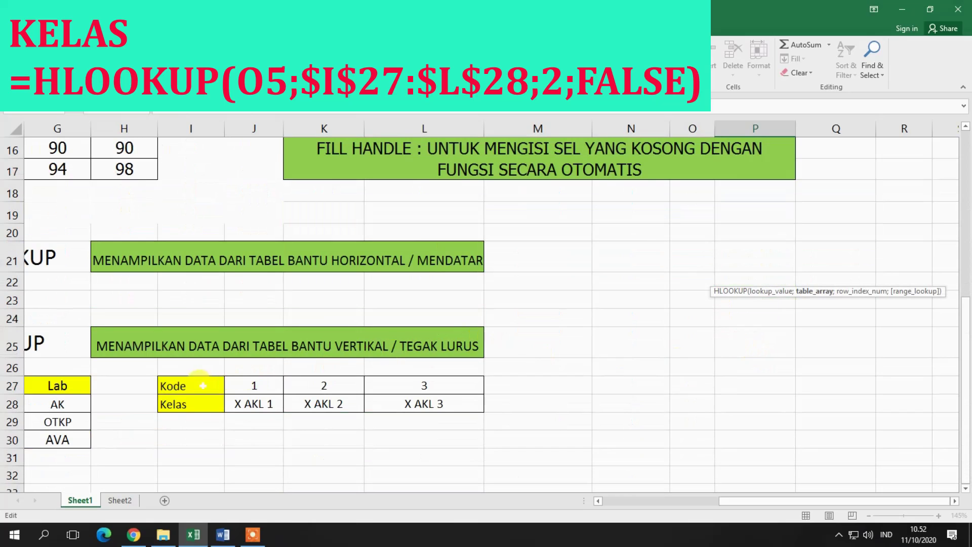
left_click_drag(207, 387, 403, 401)
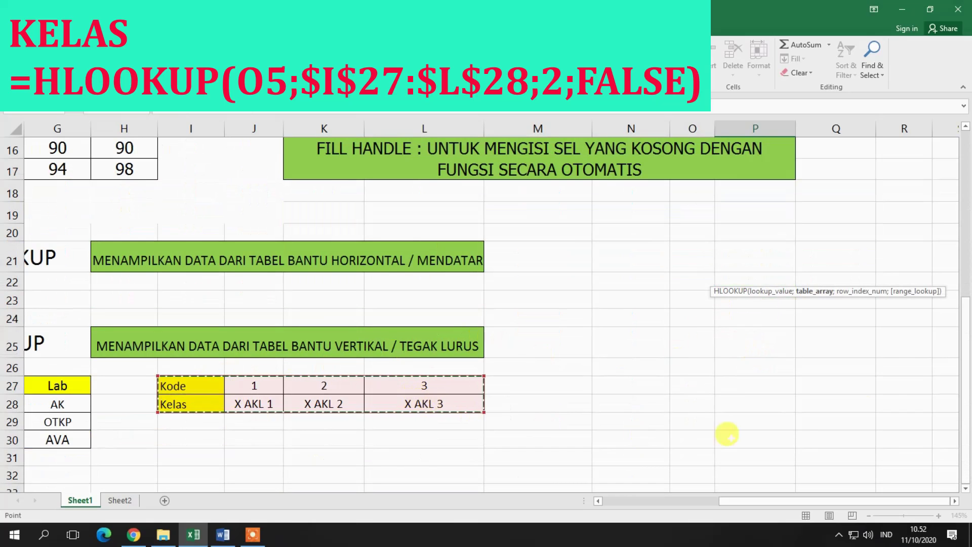
scroll(865, 349, "up", 2)
scroll(865, 349, "up", 2)
scroll(865, 350, "up", 1)
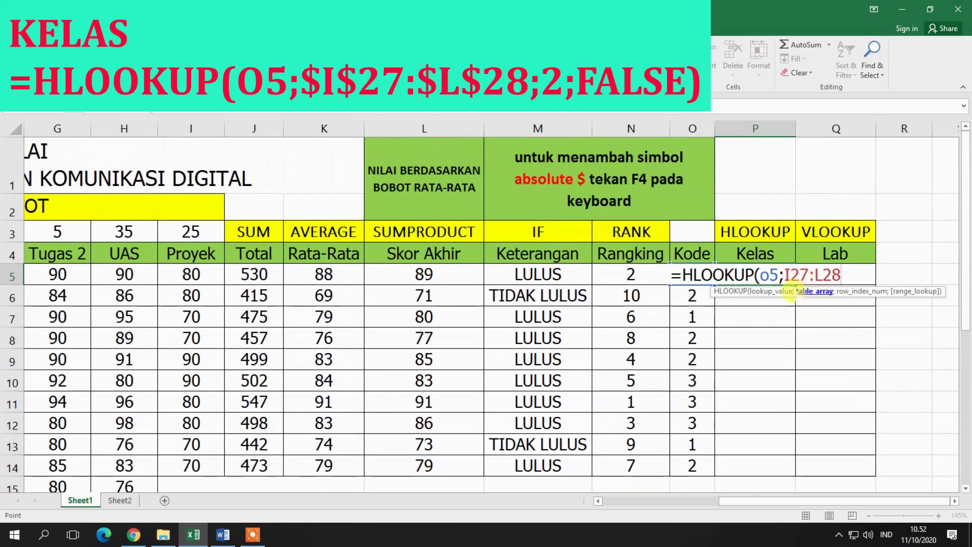
key("F4")
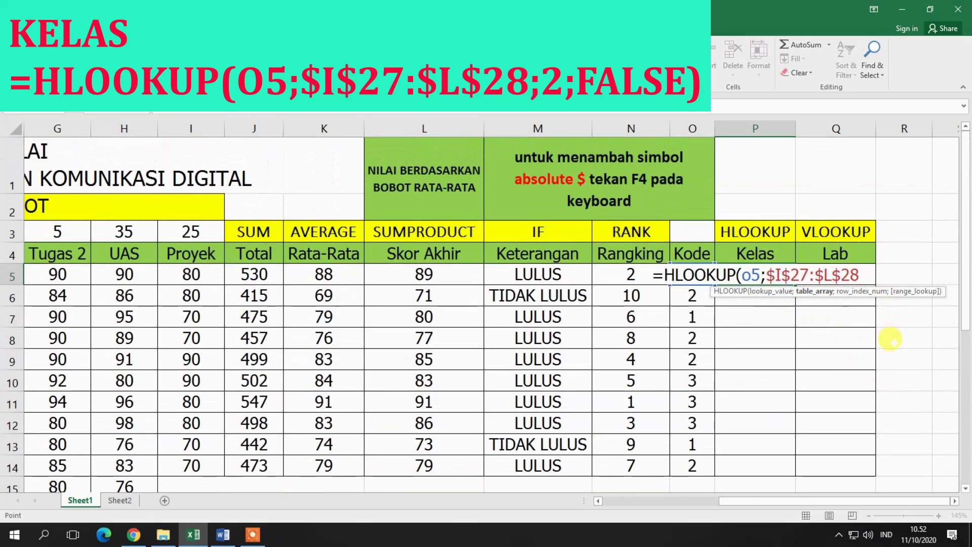
type(";2")
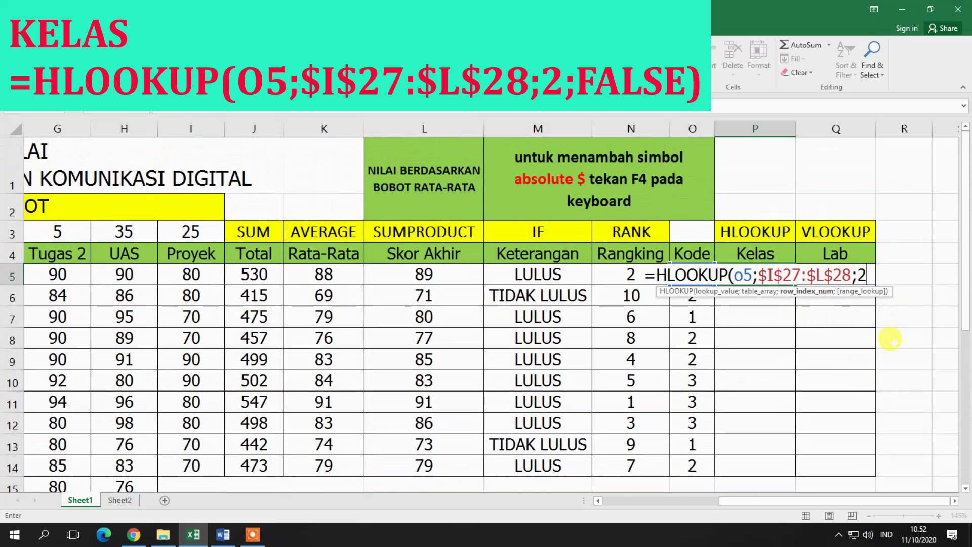
type(";")
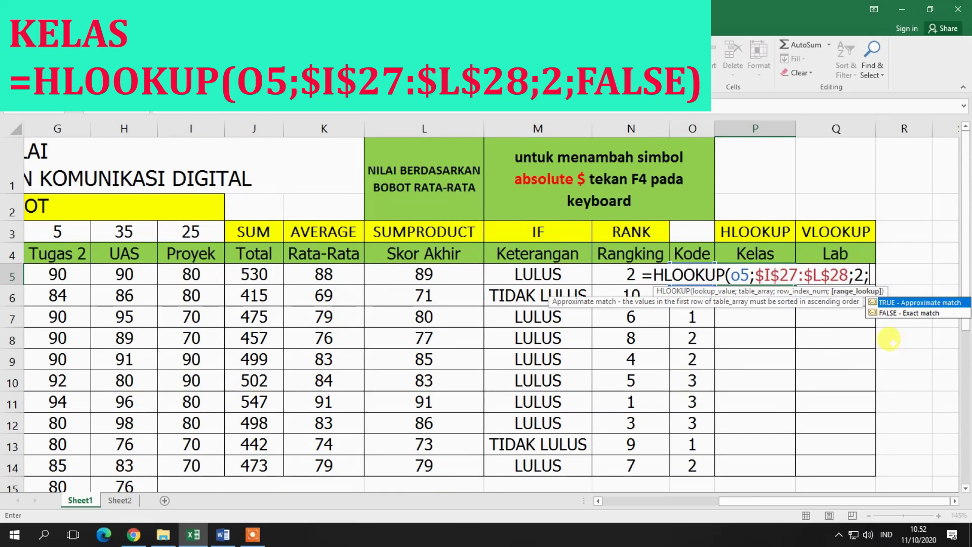
double_click(909, 313)
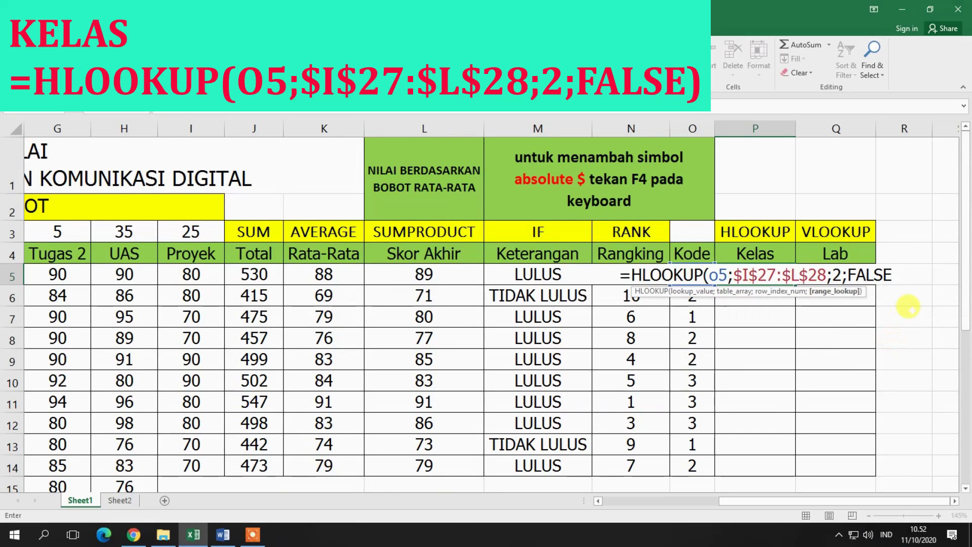
type(")")
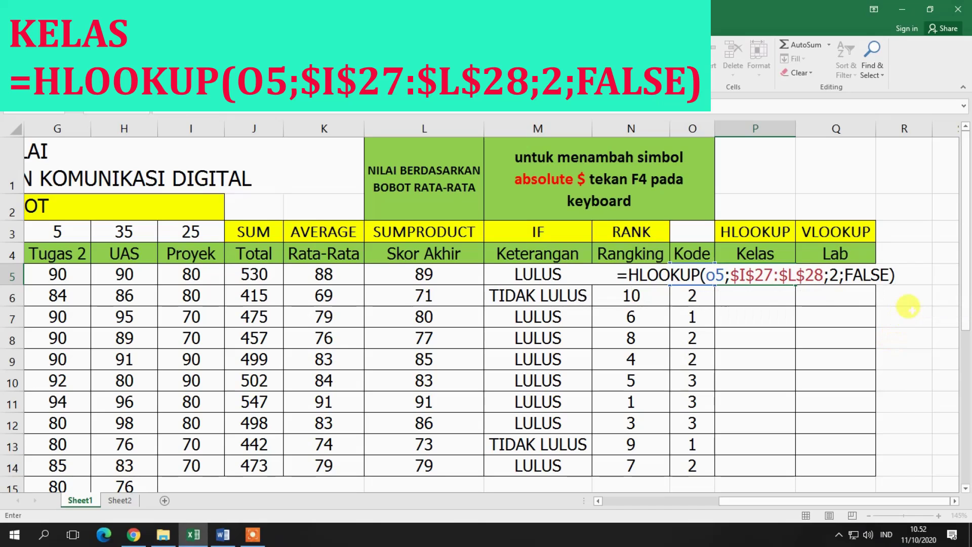
key("Return")
left_click(783, 276)
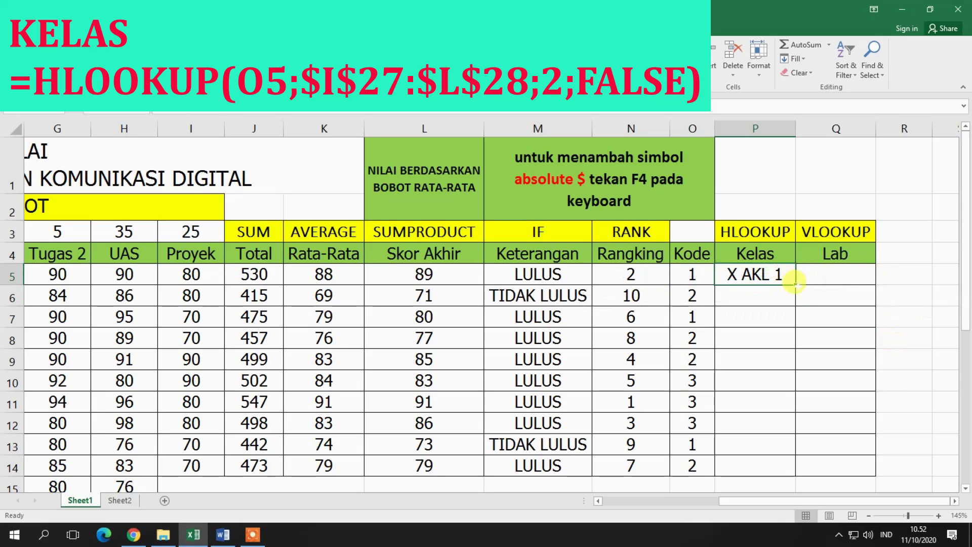
left_click_drag(796, 285, 796, 465)
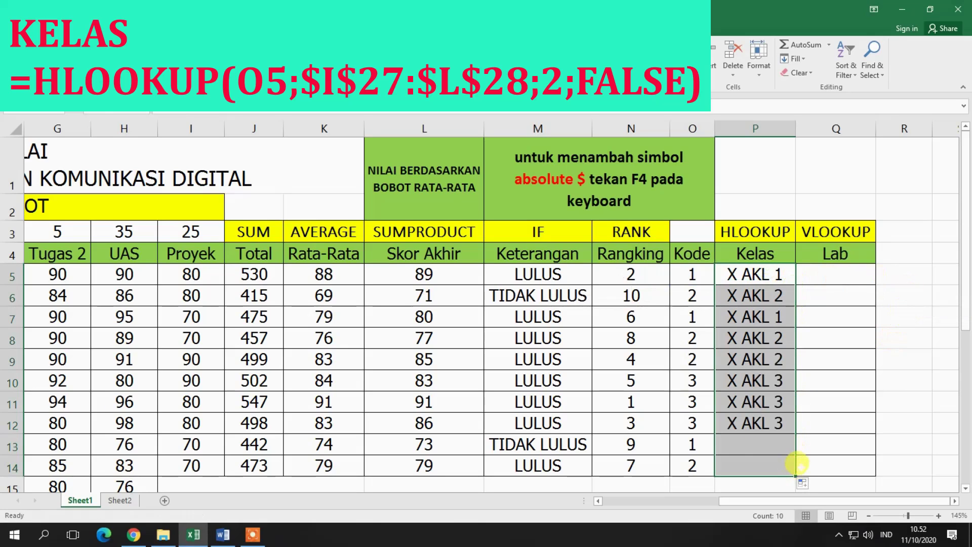
Step: Check the codes and copied HLOOKUP class results in P5, P6 and P10
left_click(839, 272)
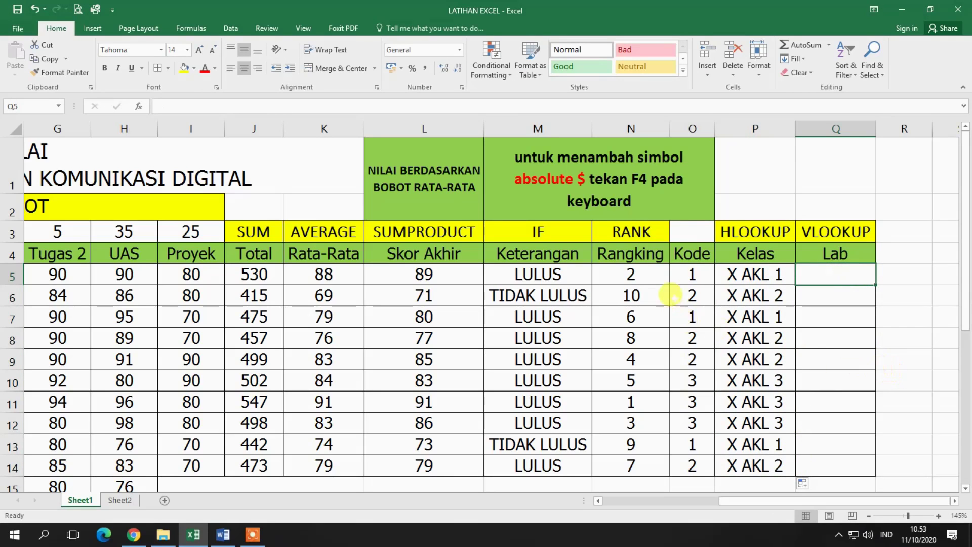
left_click(701, 269)
left_click(745, 267)
left_click(709, 299)
left_click(720, 300)
left_click(707, 378)
left_click(747, 379)
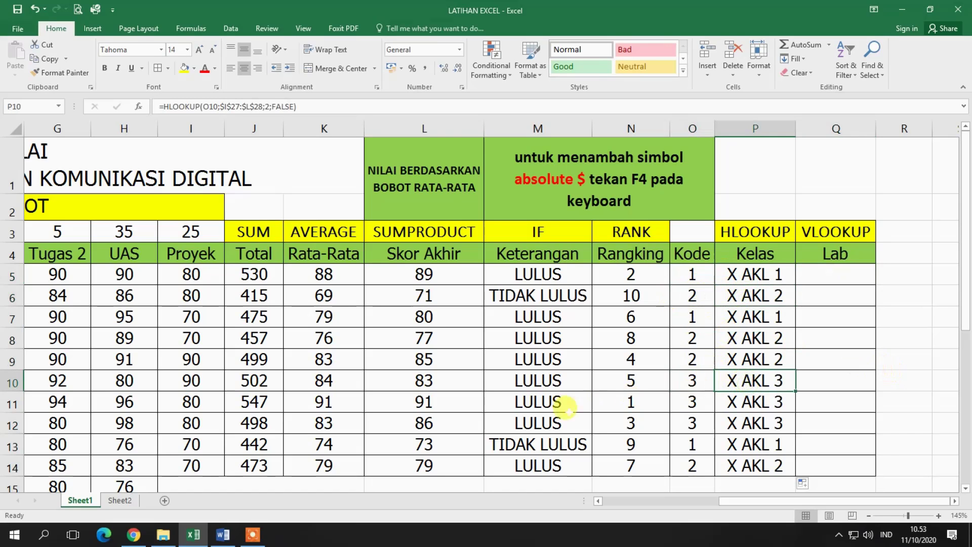
scroll(568, 405, "down", 4)
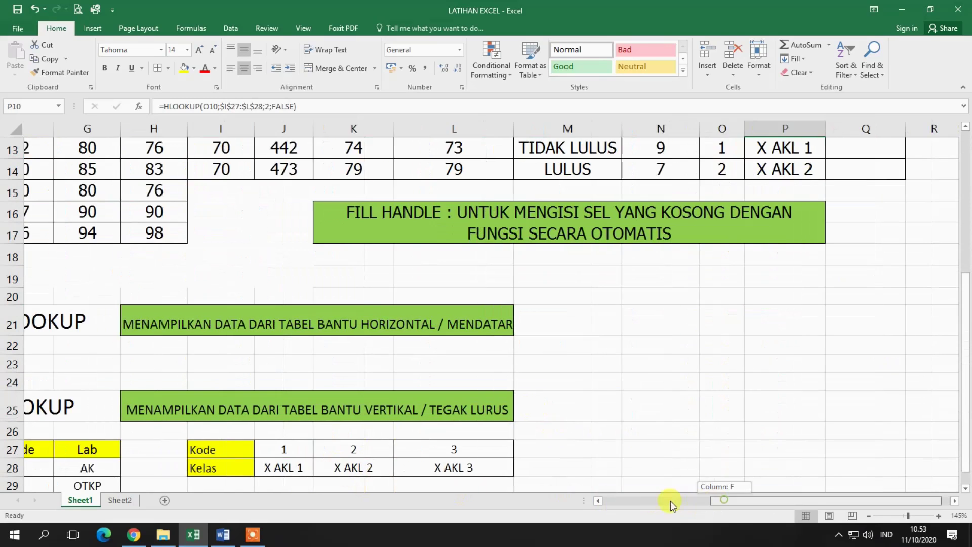
left_click_drag(708, 503, 619, 501)
Step: Review the class and lab notes for codes 1–3 below the table
left_click(67, 345)
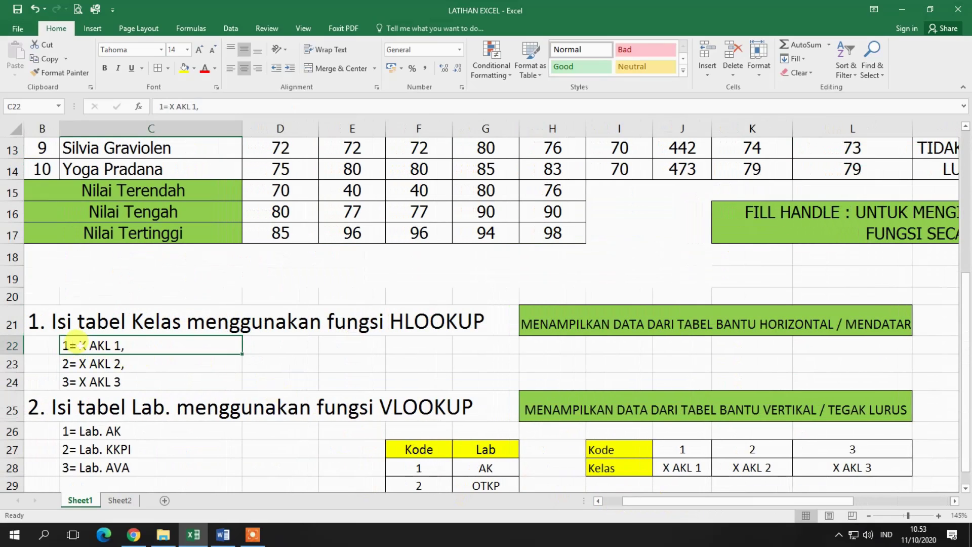
left_click(117, 364)
left_click(153, 384)
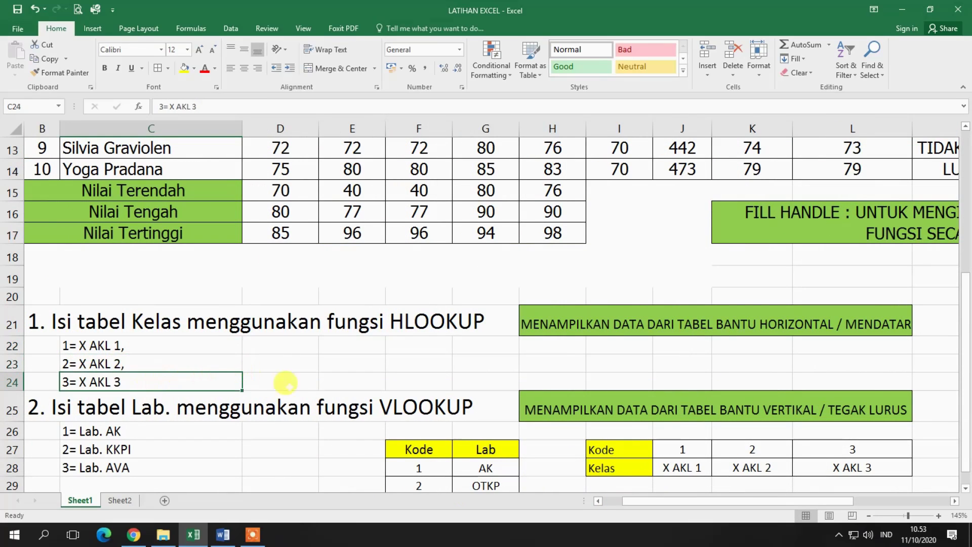
left_click(162, 432)
left_click(171, 447)
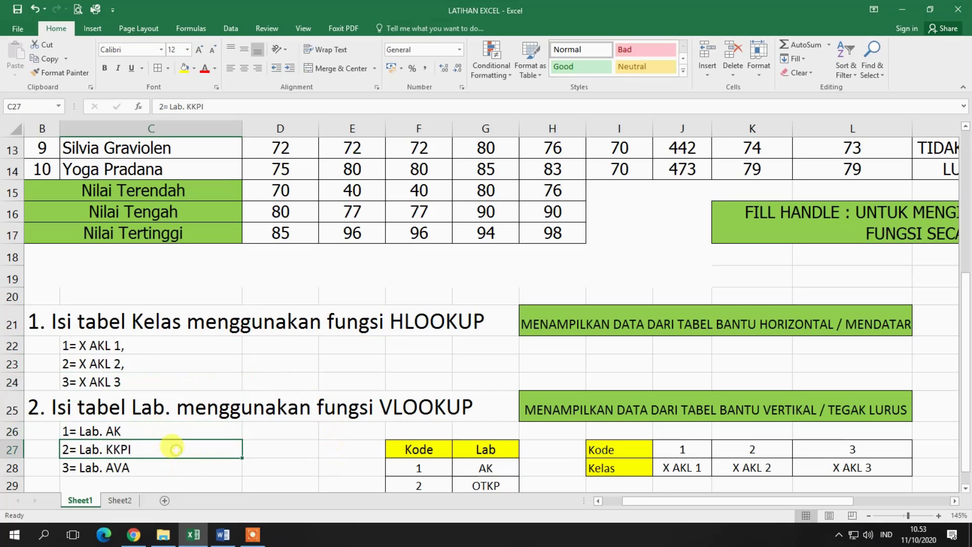
left_click(196, 465)
left_click_drag(816, 500, 870, 501)
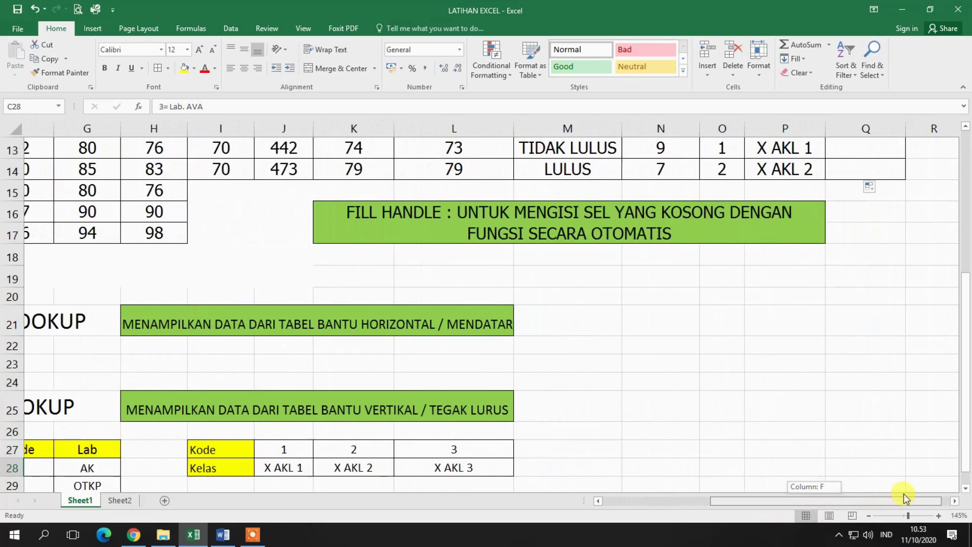
left_click_drag(882, 498, 913, 497)
scroll(884, 292, "up", 4)
scroll(828, 276, "up", 1)
left_click(832, 279)
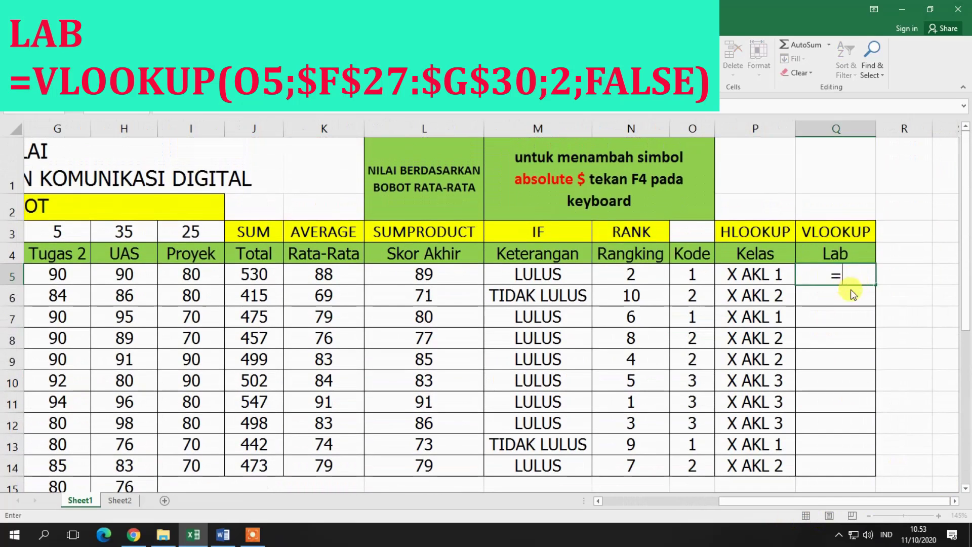
Step: Start =VLOOKUP in Q5 with O5 as the lookup value
type("VLOO")
key("Tab")
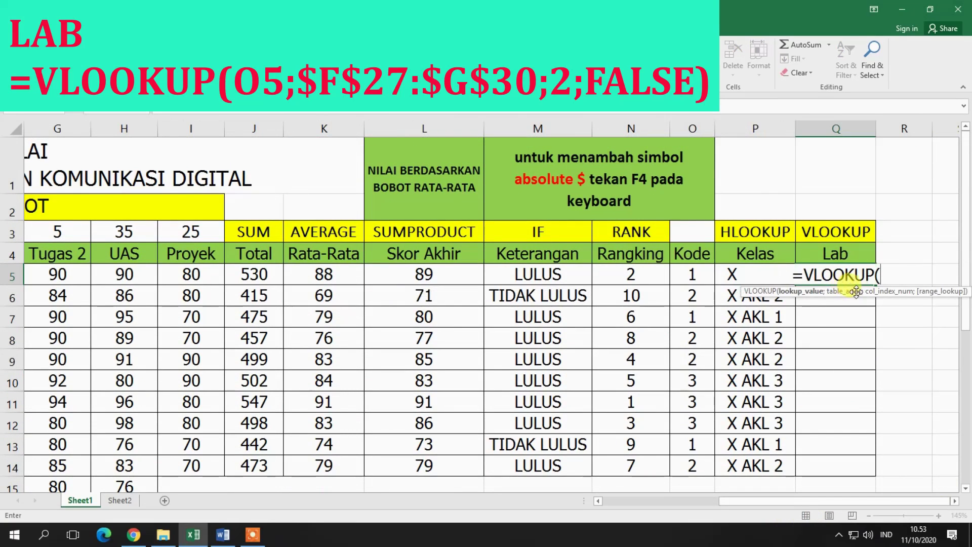
left_click(692, 275)
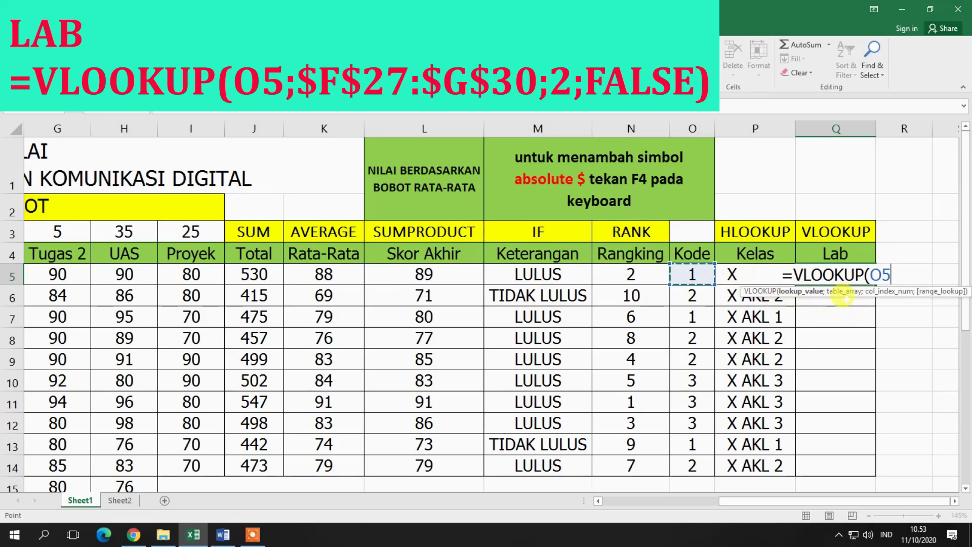
type(";")
scroll(398, 418, "down", 2)
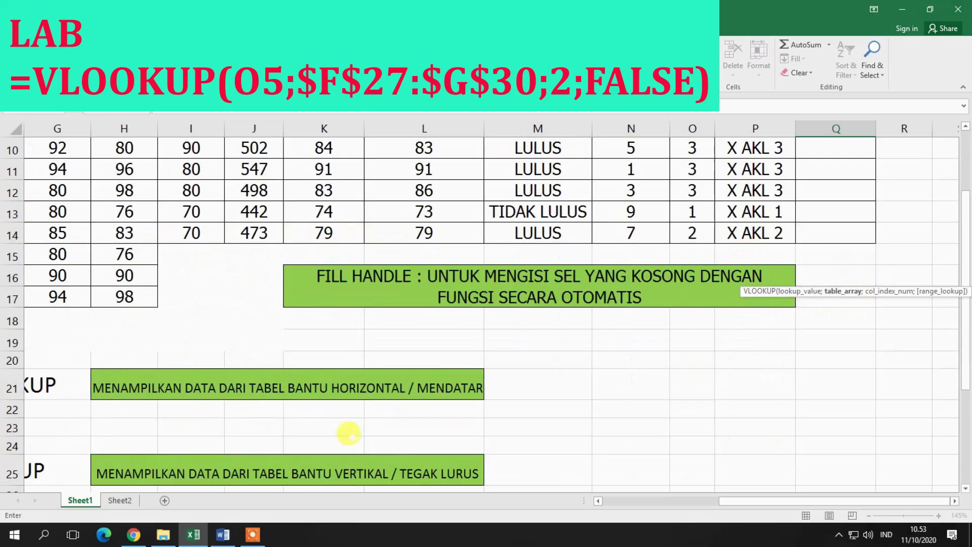
scroll(303, 431, "down", 2)
left_click_drag(726, 501, 686, 501)
Step: Finish =VLOOKUP(O5;$F$27:$G$30;2;FALSE) in Q5, returning AK
left_click_drag(122, 386, 197, 437)
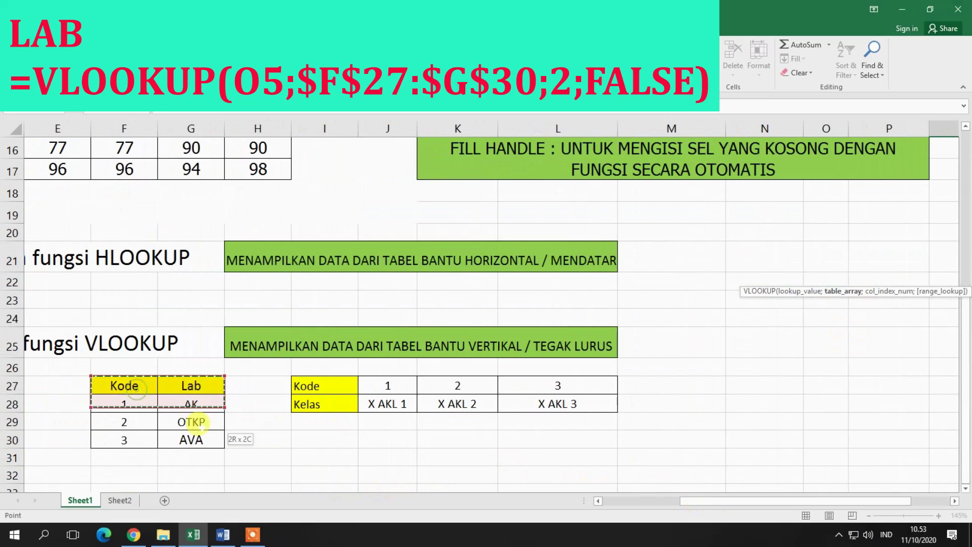
left_click_drag(796, 499, 893, 501)
scroll(831, 336, "up", 4)
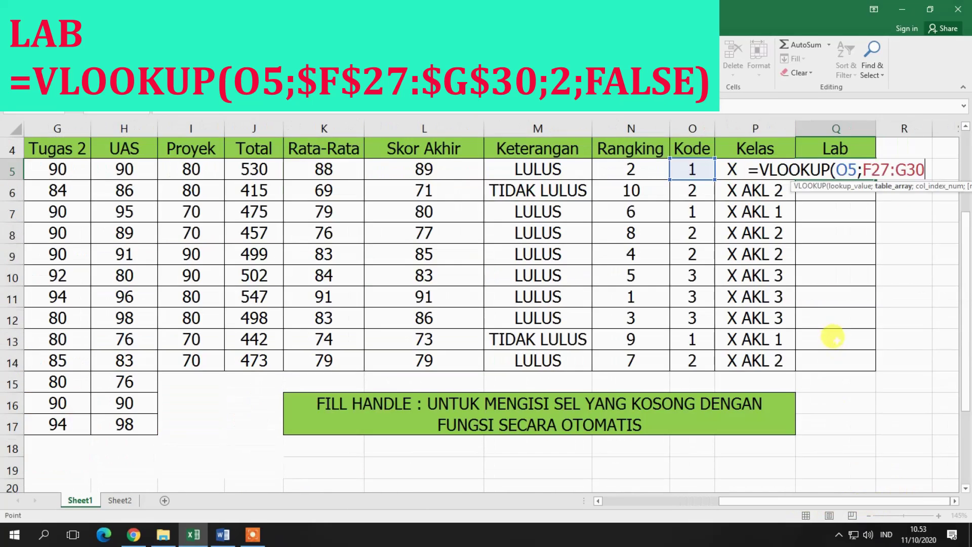
scroll(878, 273, "up", 2)
key("F4")
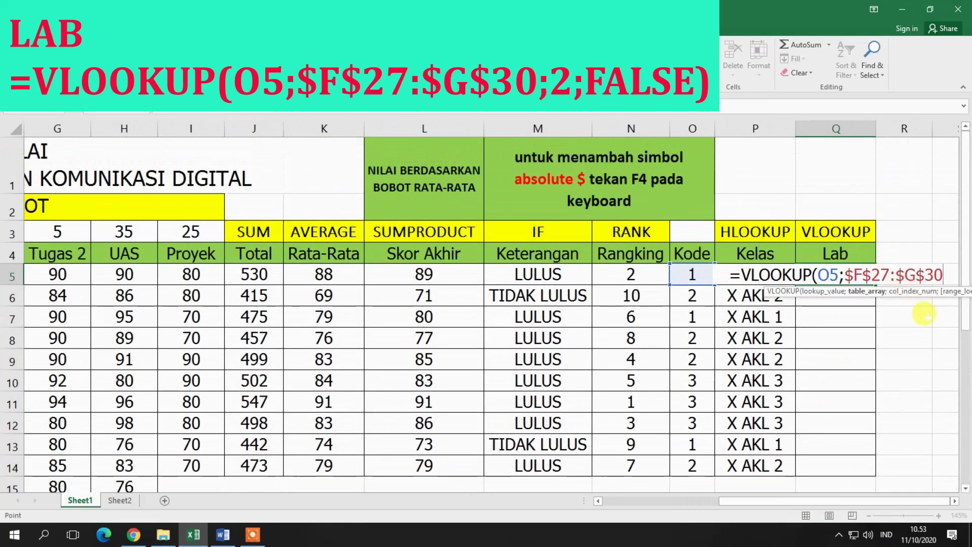
type(";")
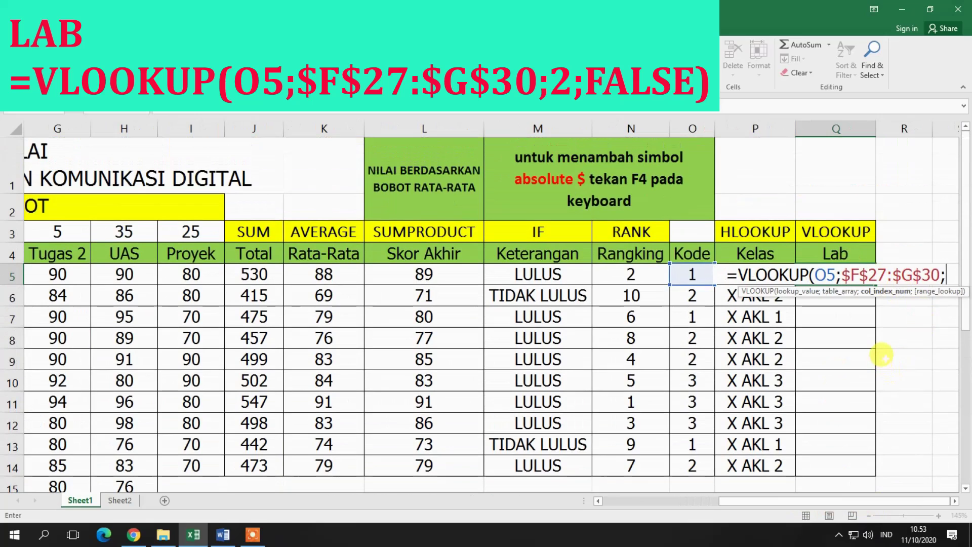
type("2;")
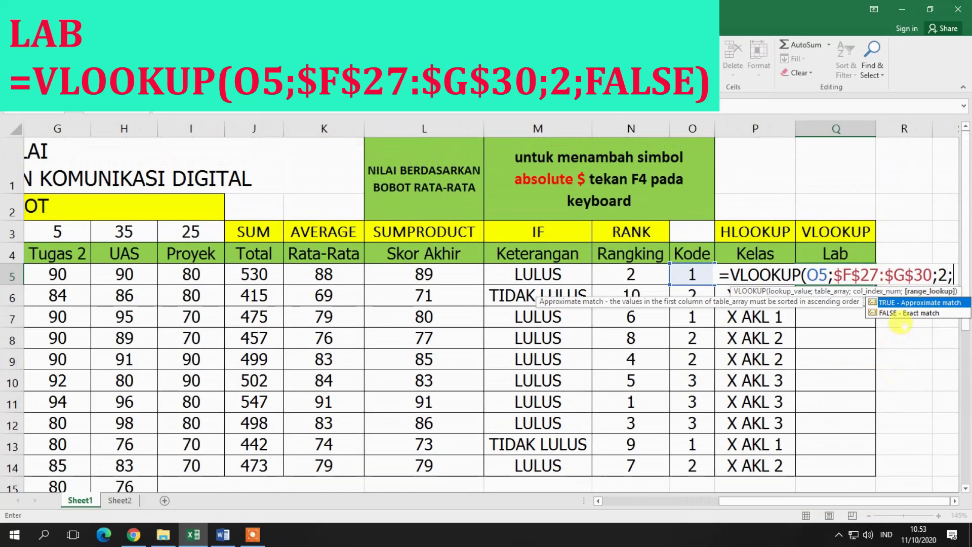
double_click(910, 313)
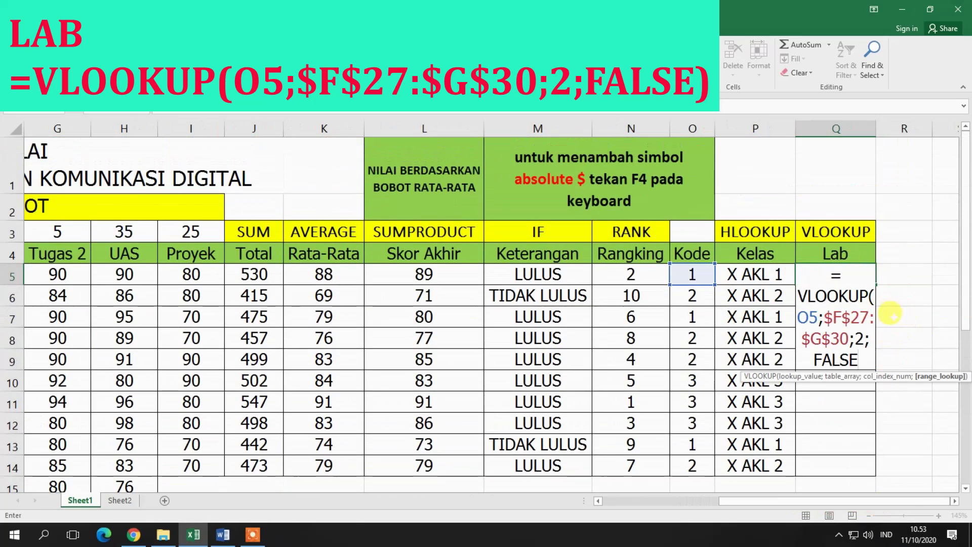
key("Return")
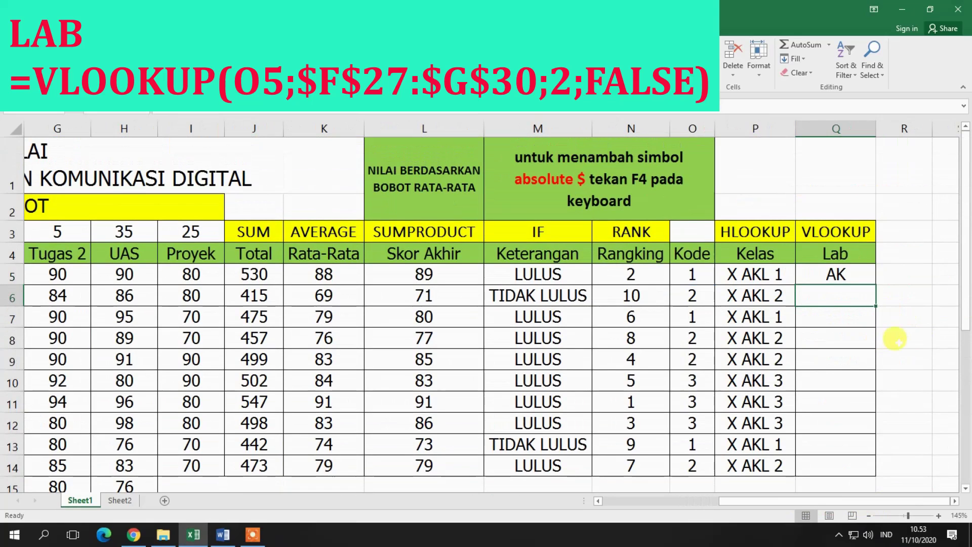
left_click(865, 274)
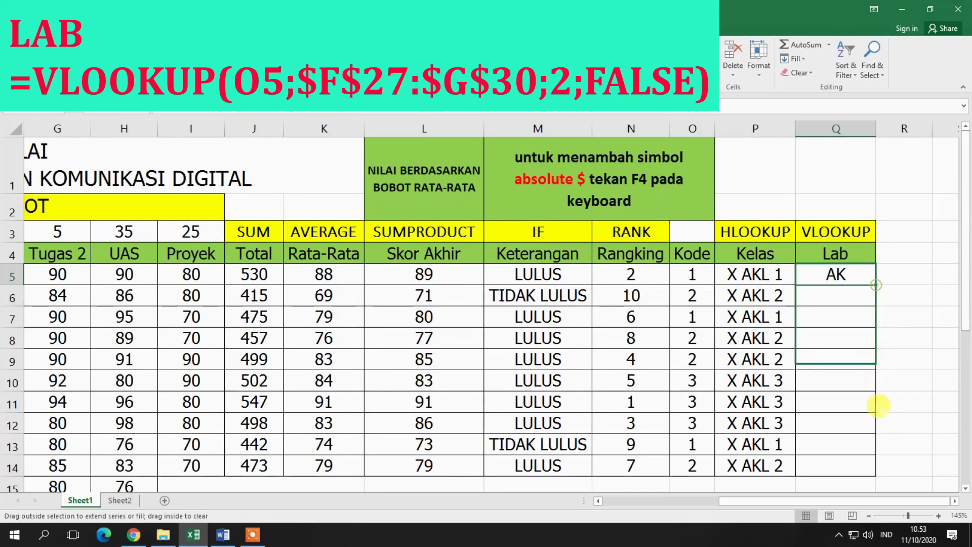
Step: Copy the Q5 lab formula down to Q14 and view the whole sheet
left_click_drag(875, 284, 876, 471)
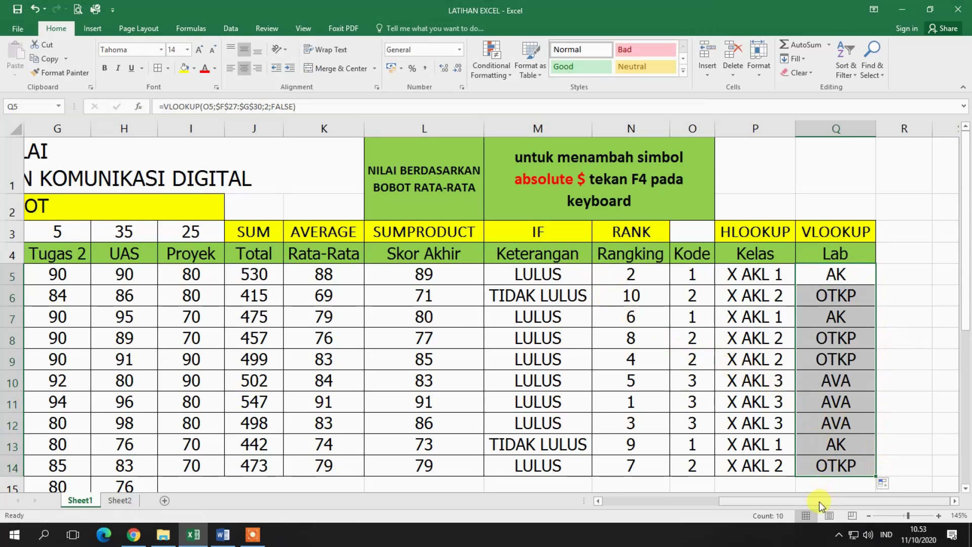
left_click_drag(819, 501, 676, 501)
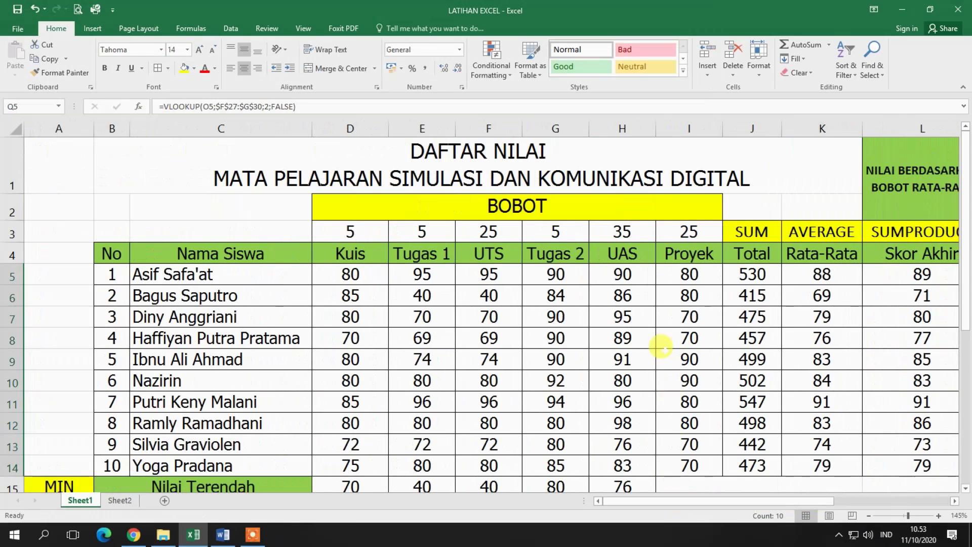
scroll(661, 350, "down", 1)
scroll(661, 349, "down", 1)
scroll(661, 350, "down", 1)
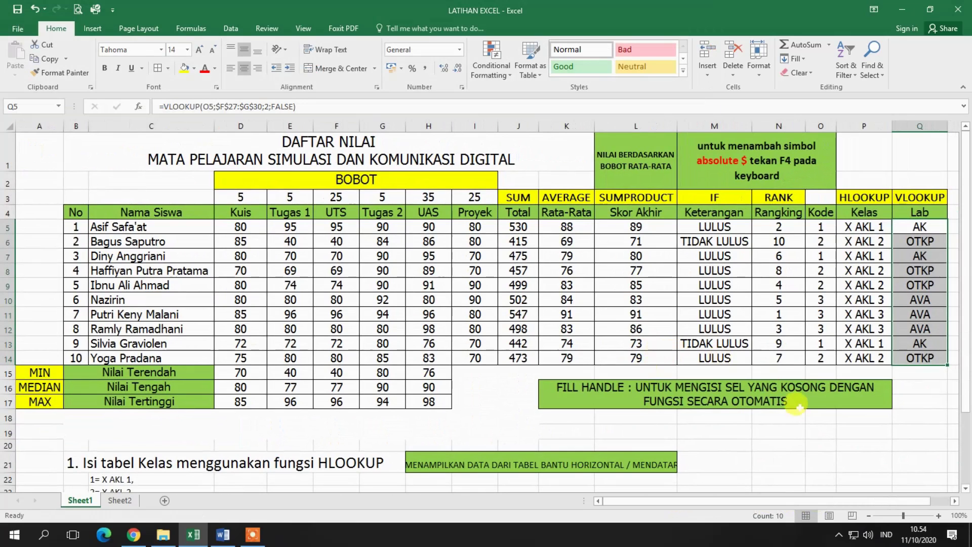
left_click(813, 444)
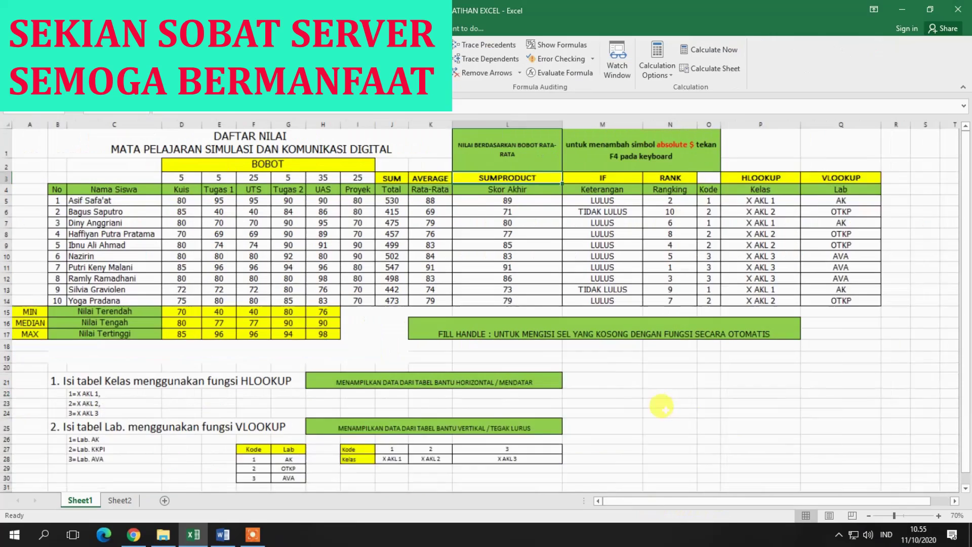
scroll(662, 407, "down", 1)
scroll(662, 406, "right", 1)
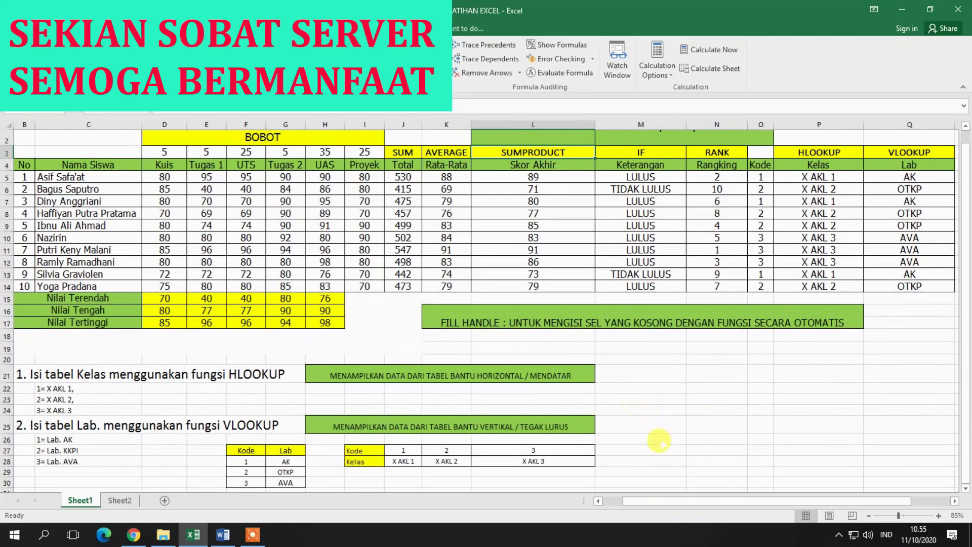
scroll(605, 360, "up", 1)
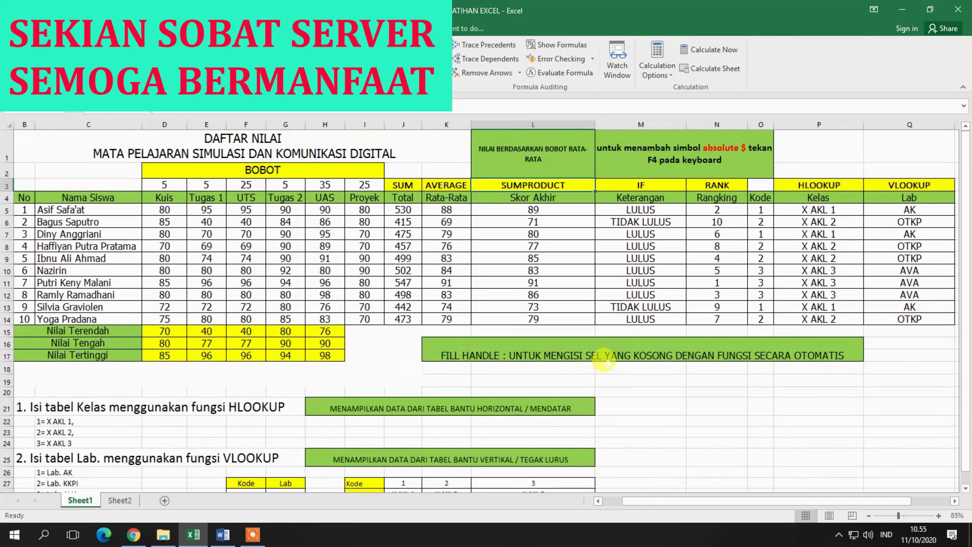